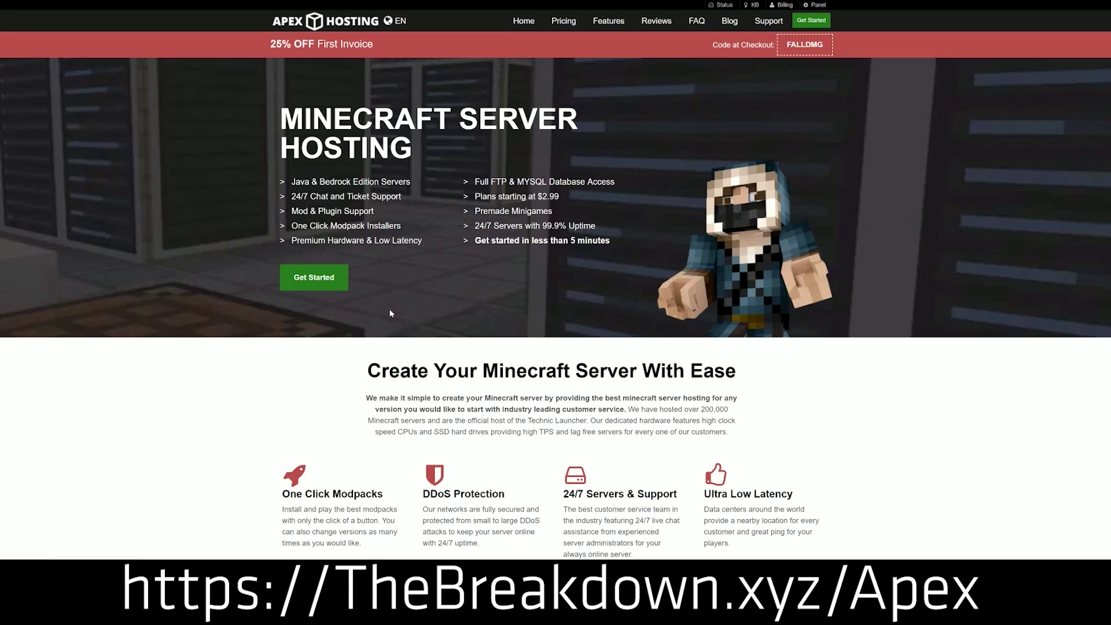
Step: Review the feature list on the Apex Hosting homepage, including 24/7 Servers & Support, Automated Backups and Instant Setup
scroll(394, 312, "down", 4)
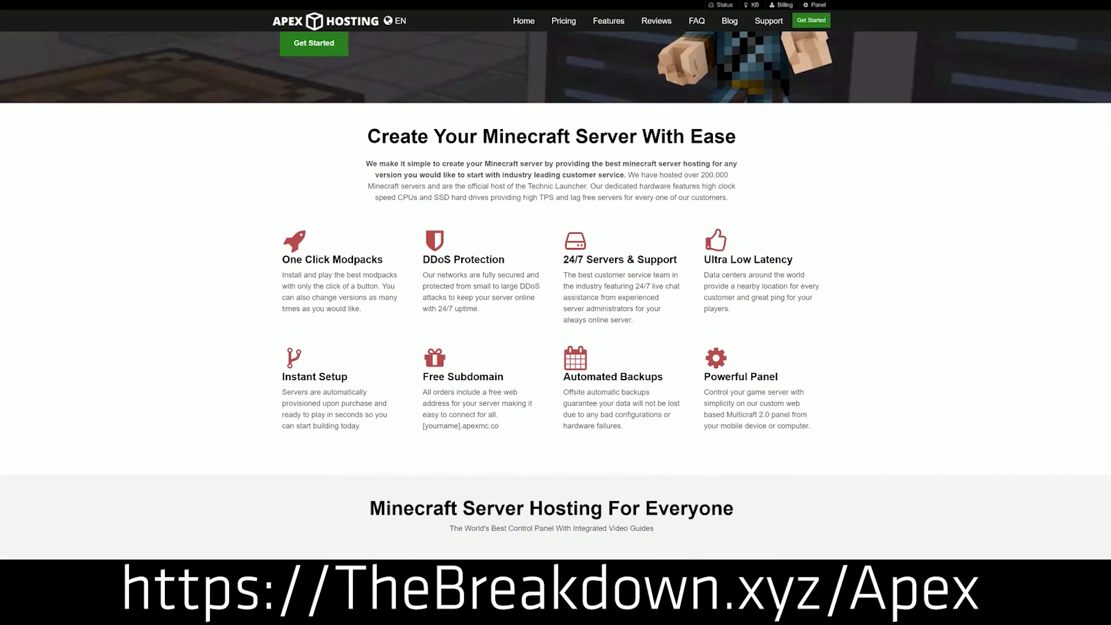
left_click_drag(281, 260, 679, 261)
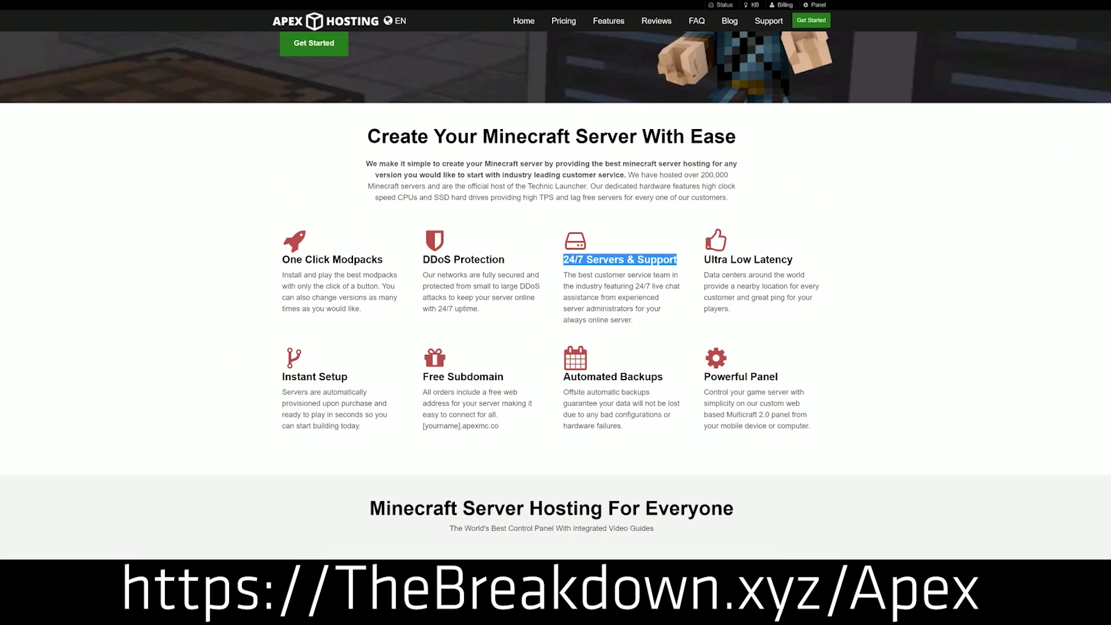
left_click_drag(562, 376, 697, 377)
left_click(559, 380)
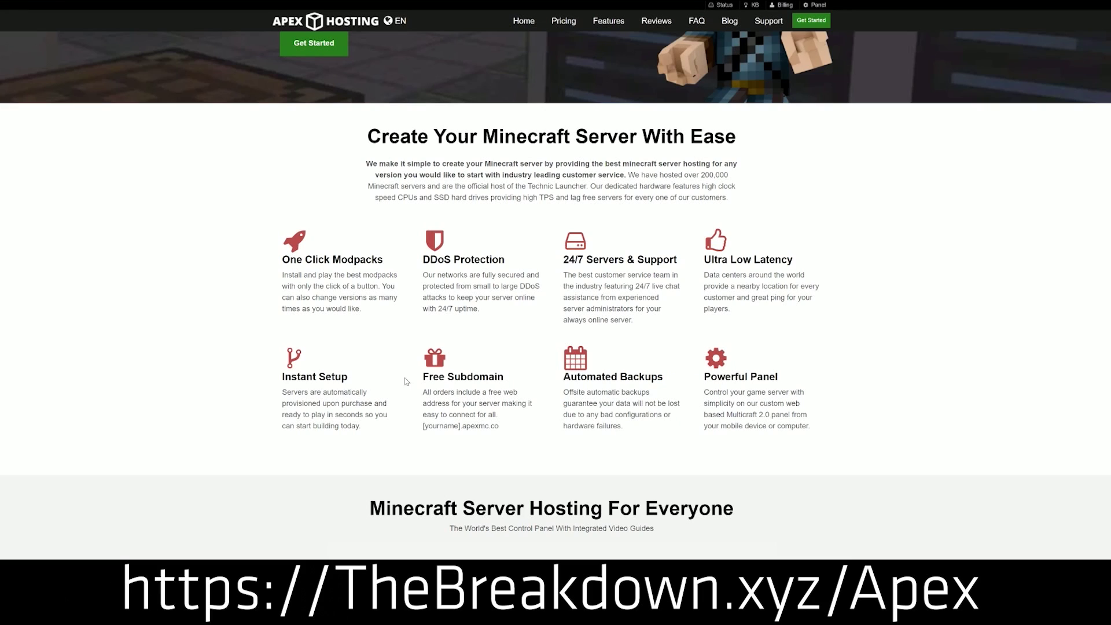
left_click_drag(366, 427, 283, 375)
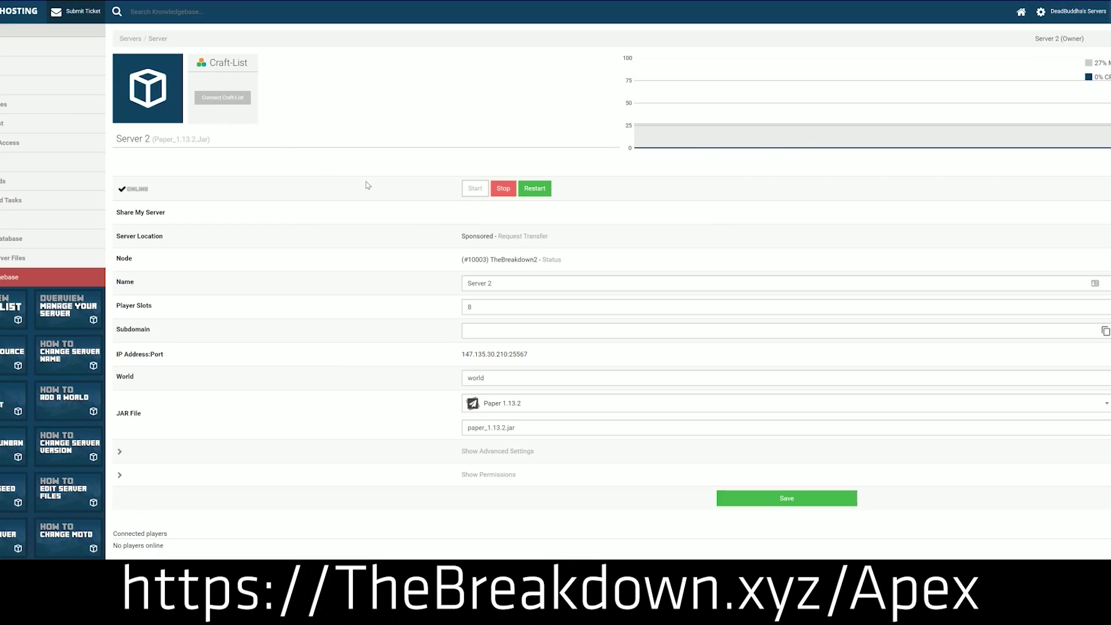
Step: Change Server 2's JAR file to Minecraft 1.15 and choose to create a new world for the version change
left_click(524, 412)
scroll(516, 492, "down", 5)
scroll(516, 498, "down", 10)
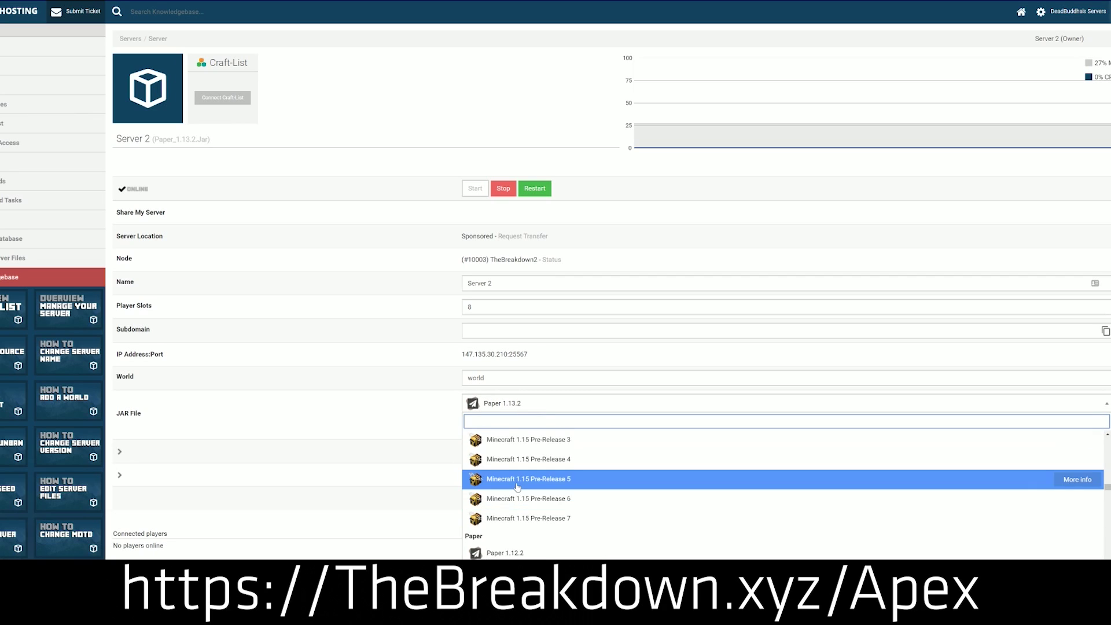
scroll(519, 497, "up", 3)
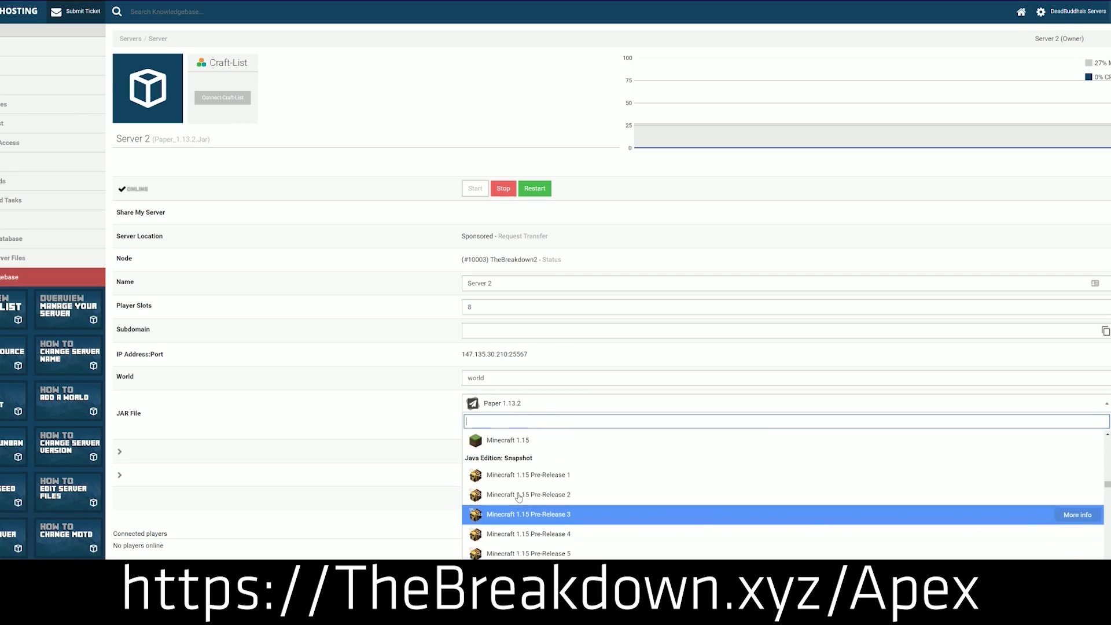
scroll(515, 501, "up", 1)
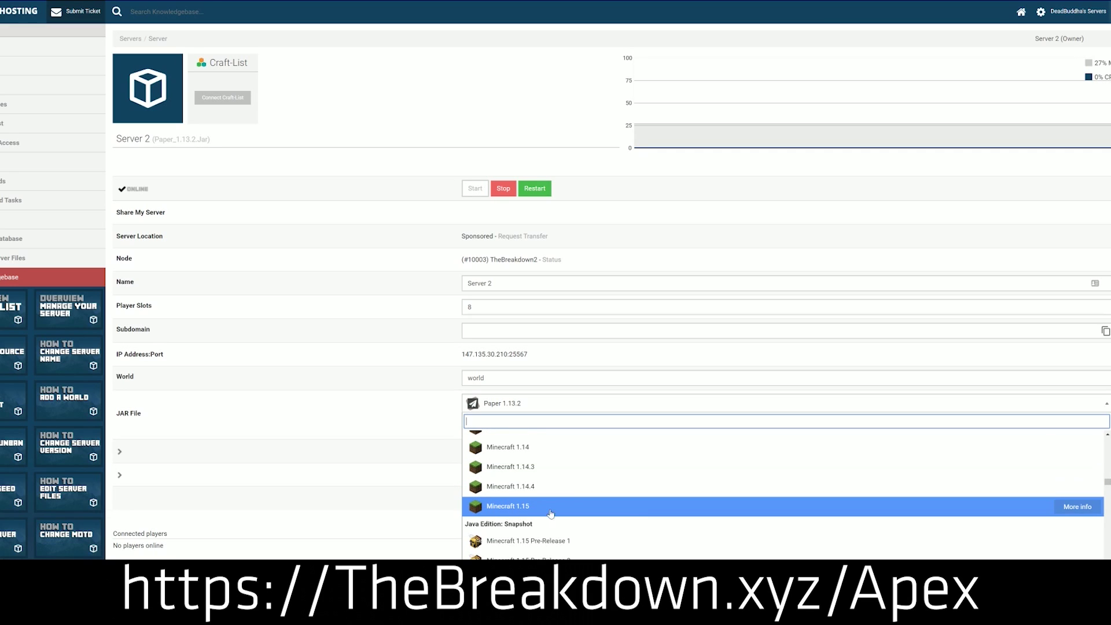
left_click(570, 508)
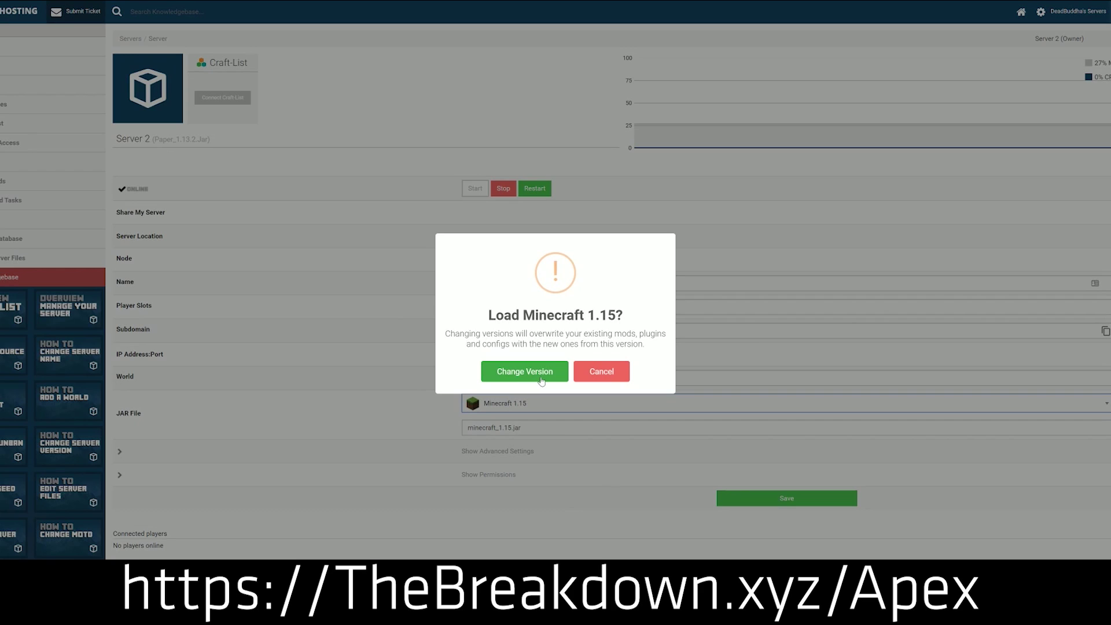
left_click(517, 371)
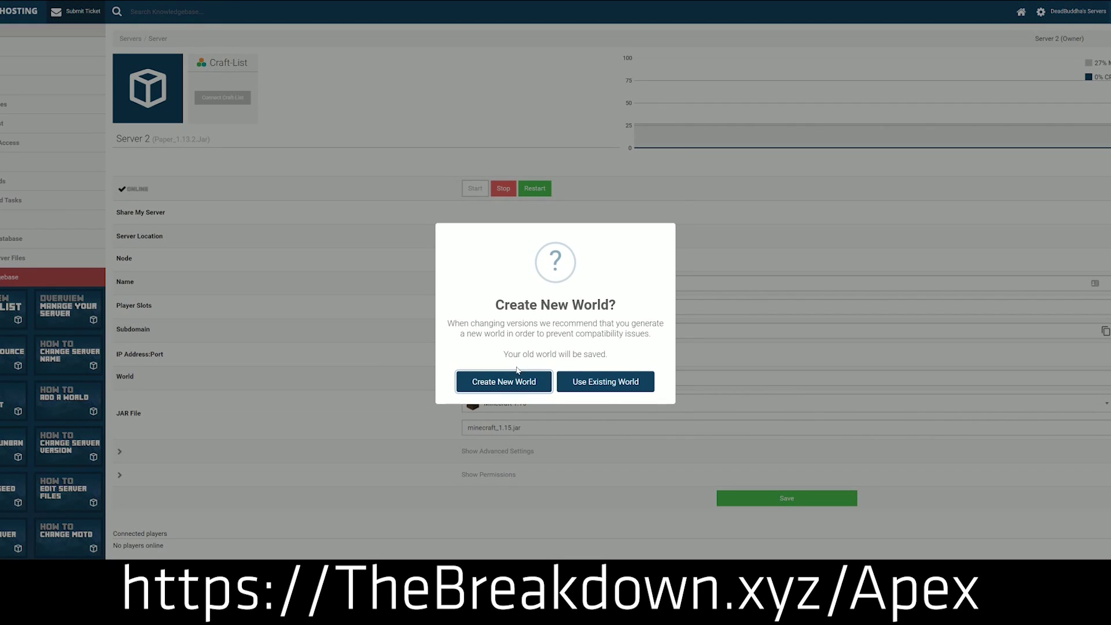
left_click(519, 381)
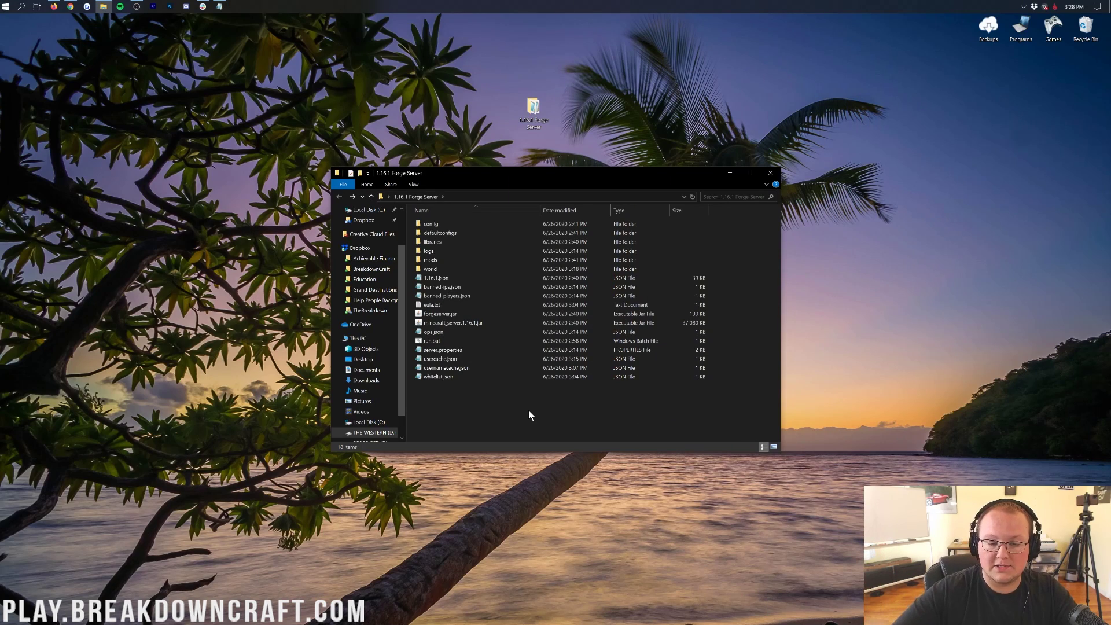
Step: Switch to Chrome and look through the article on how to download and install Forge in Minecraft
left_click(70, 6)
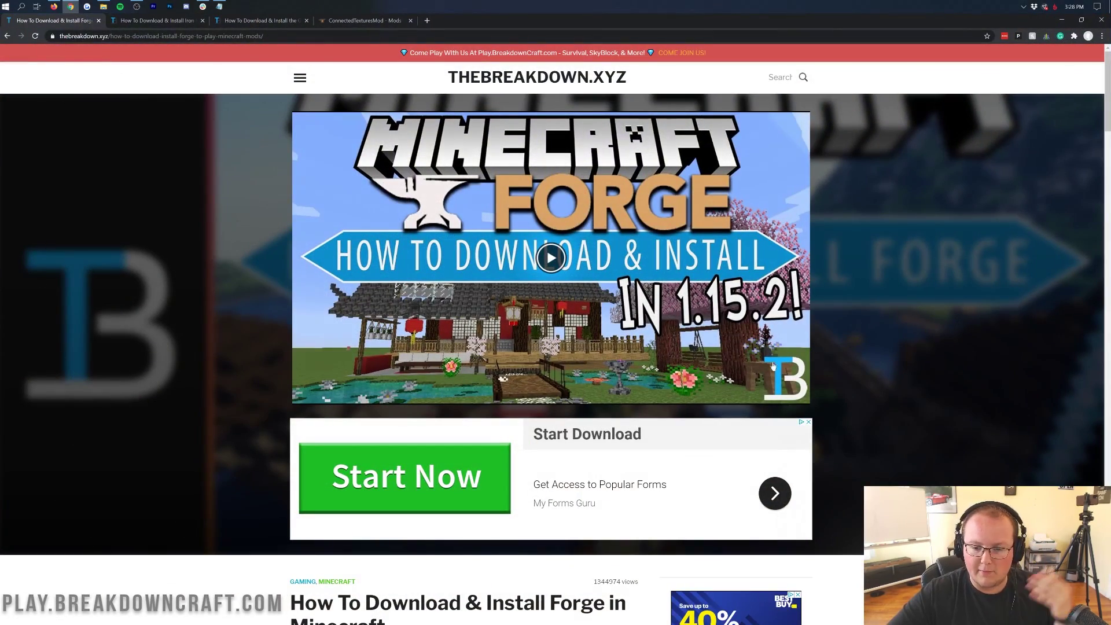
scroll(642, 328, "down", 10)
scroll(643, 328, "up", 2)
scroll(642, 328, "down", 3)
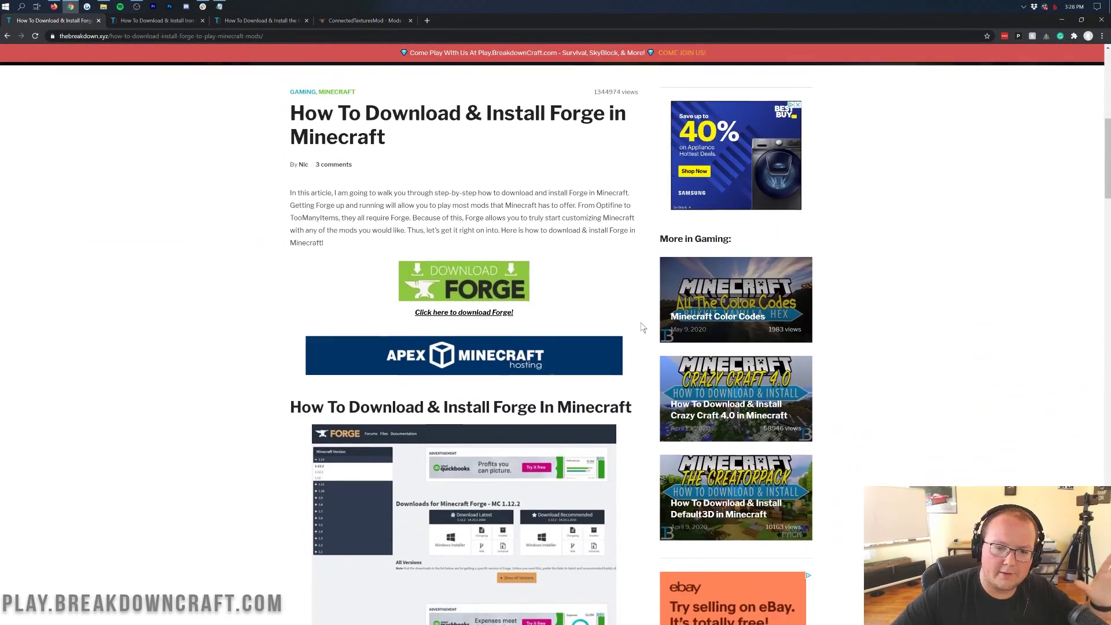
scroll(641, 326, "up", 8)
scroll(640, 325, "up", 2)
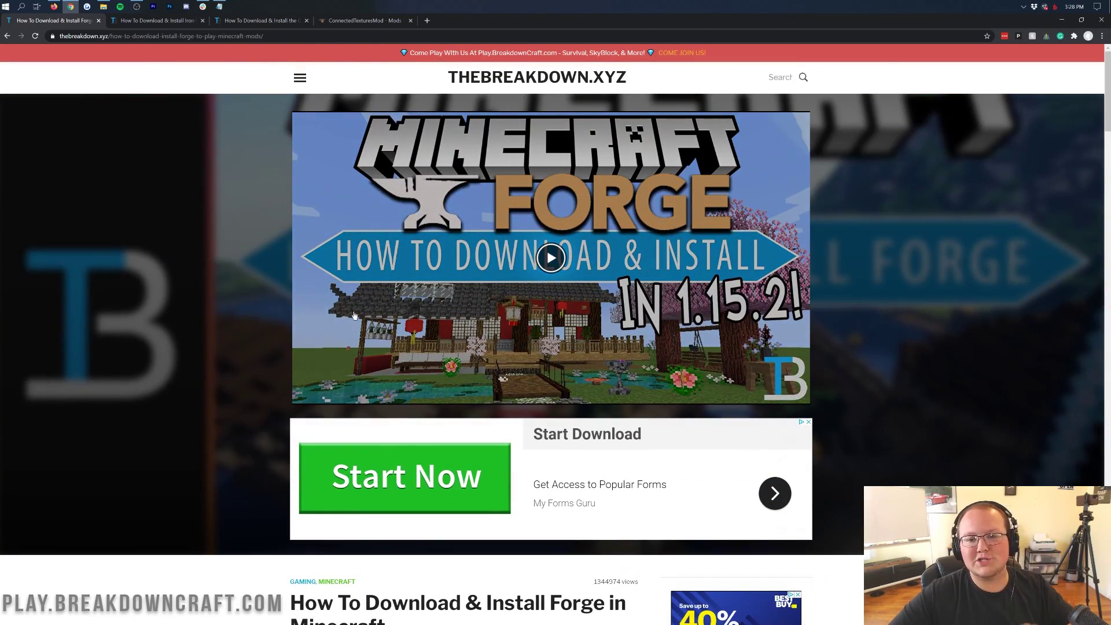
scroll(309, 285, "down", 1)
scroll(309, 285, "up", 1)
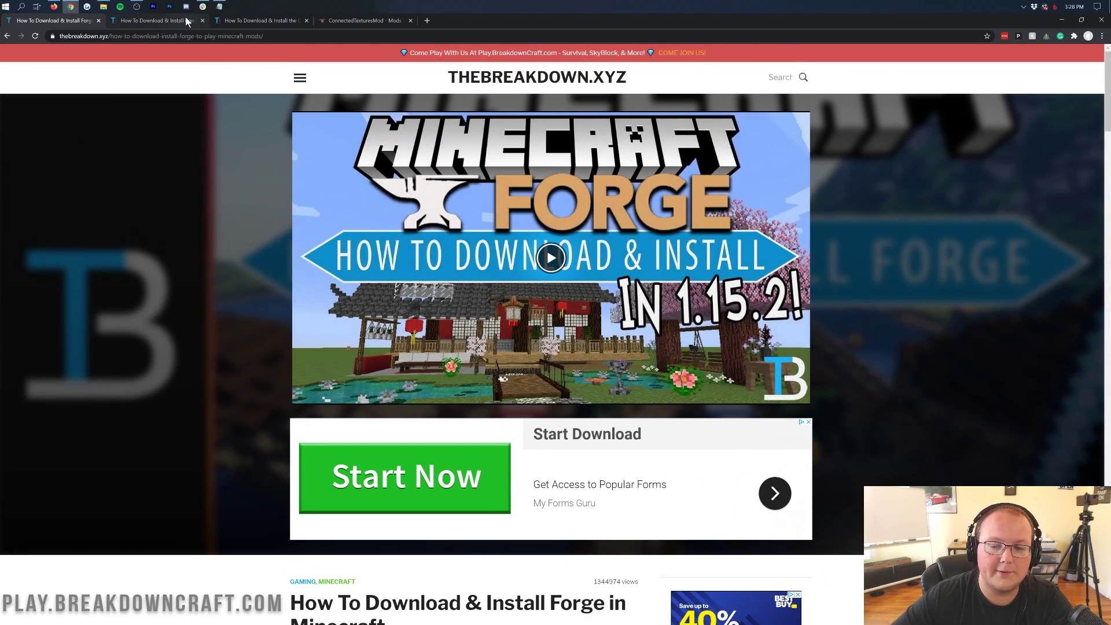
Step: View the open Iron Chests and Gravestone article pages and the ConnectedTexturesMod page on CurseForge
left_click(189, 20)
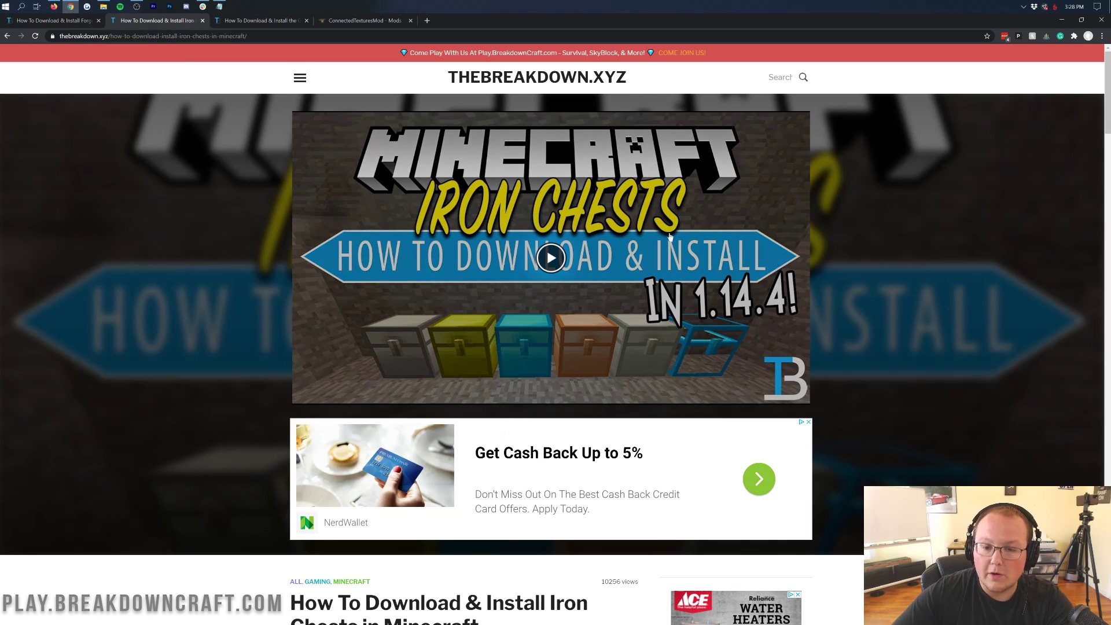
key("ctrl+Tab")
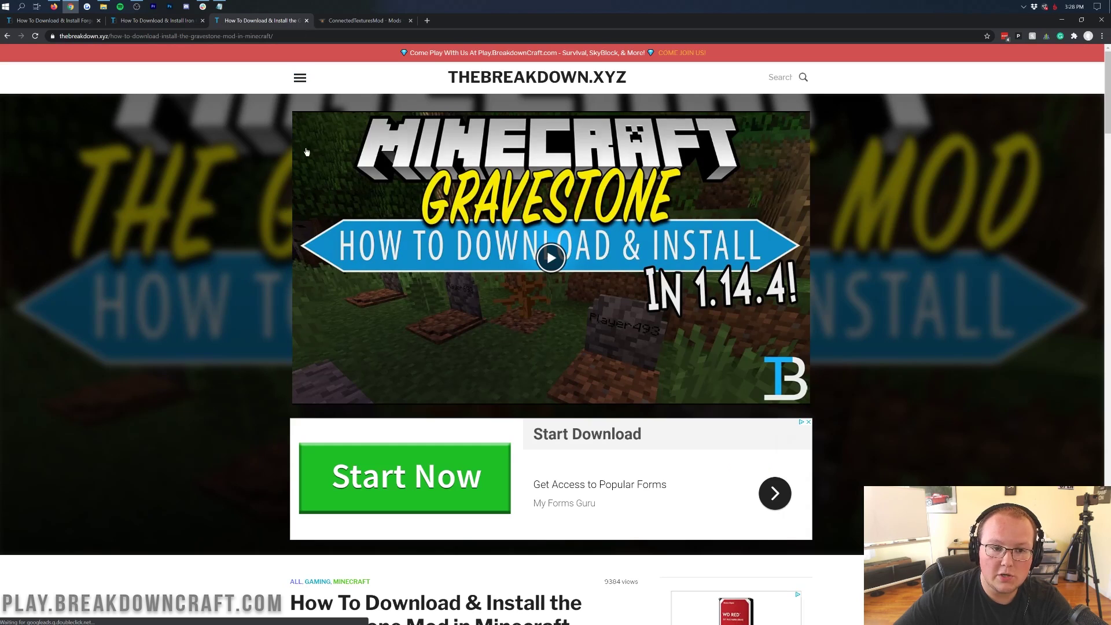
left_click(353, 23)
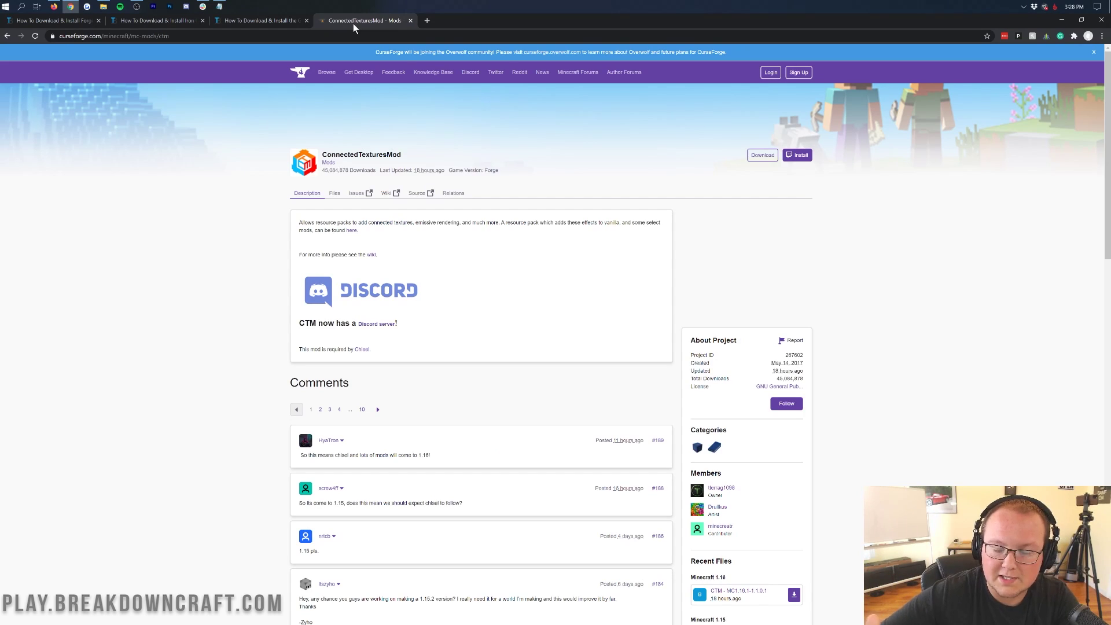
Step: Download ironchest-1.16.1-11.0.1.jar from the CurseForge page linked in the Iron Chests article and keep the file
left_click(153, 26)
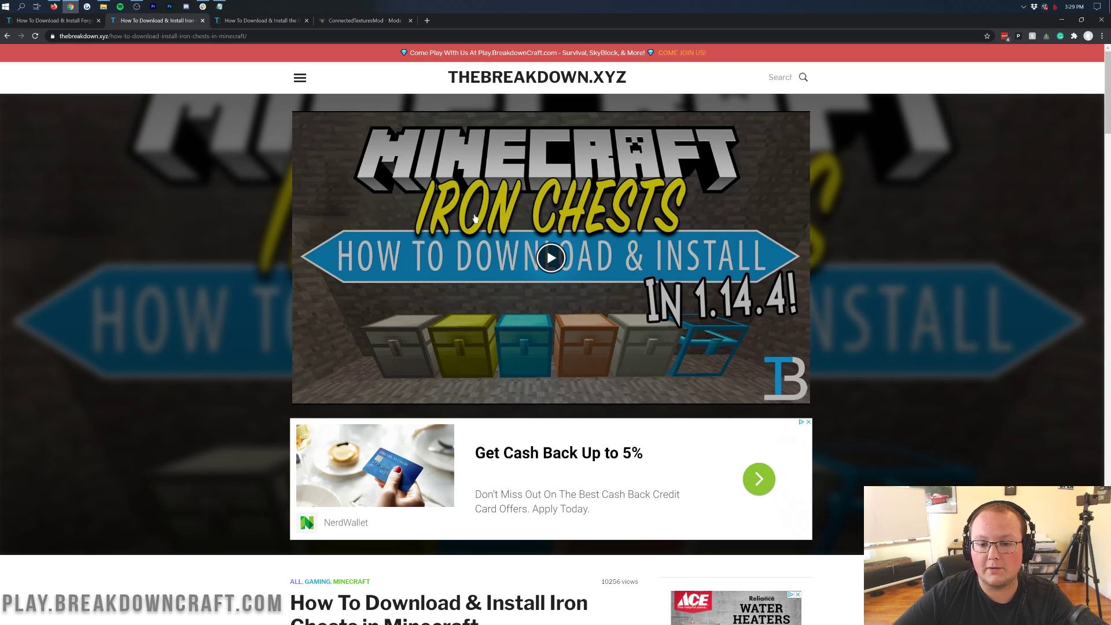
scroll(475, 218, "down", 9)
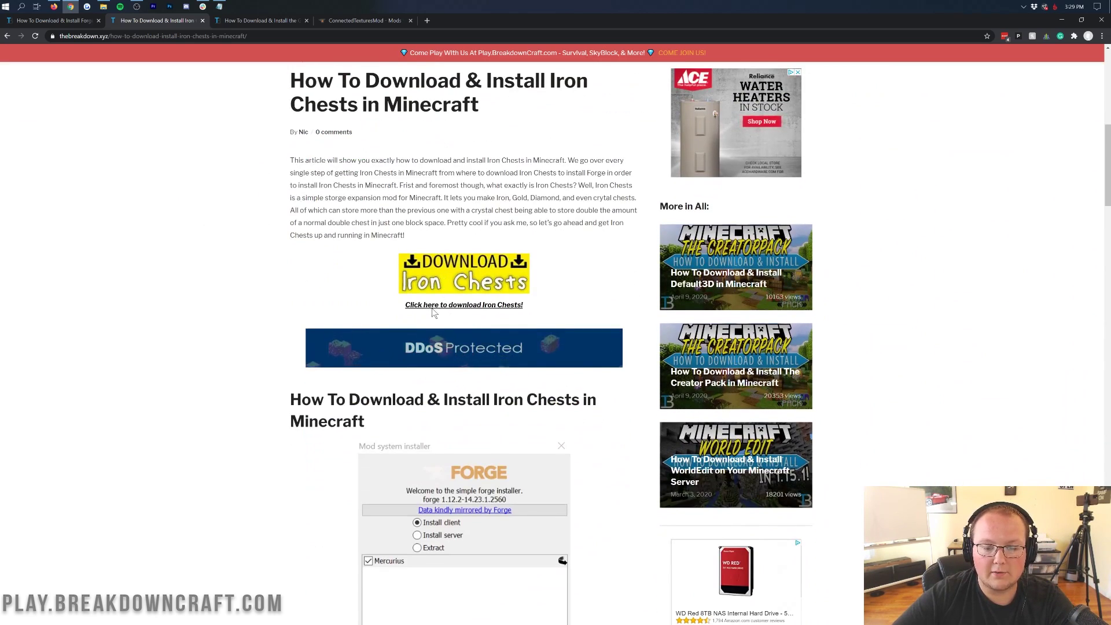
left_click(439, 305)
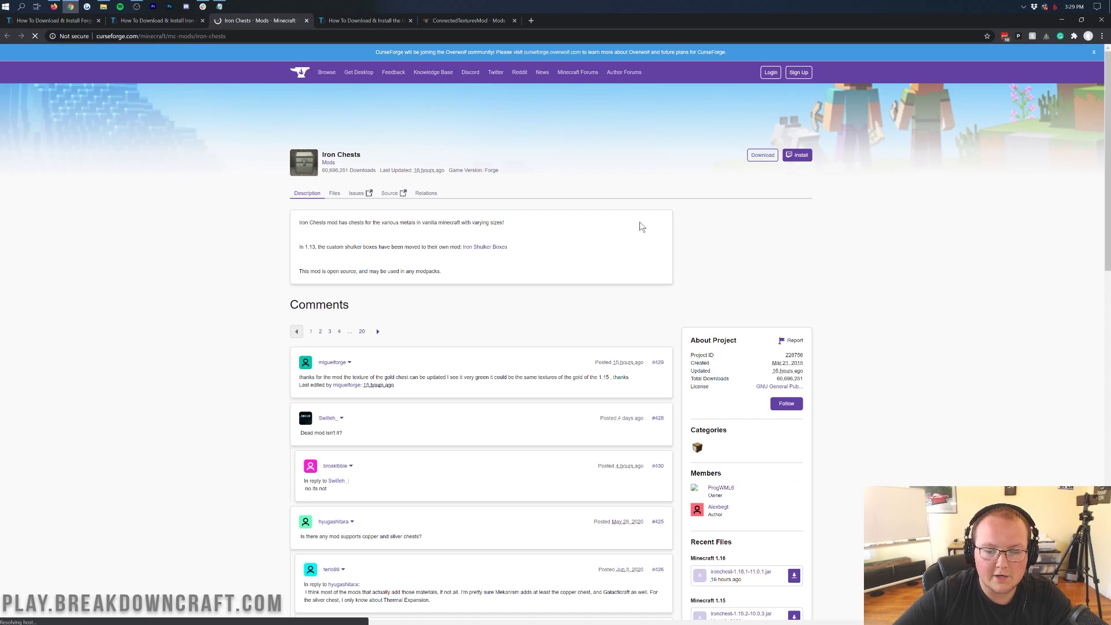
scroll(770, 273, "down", 8)
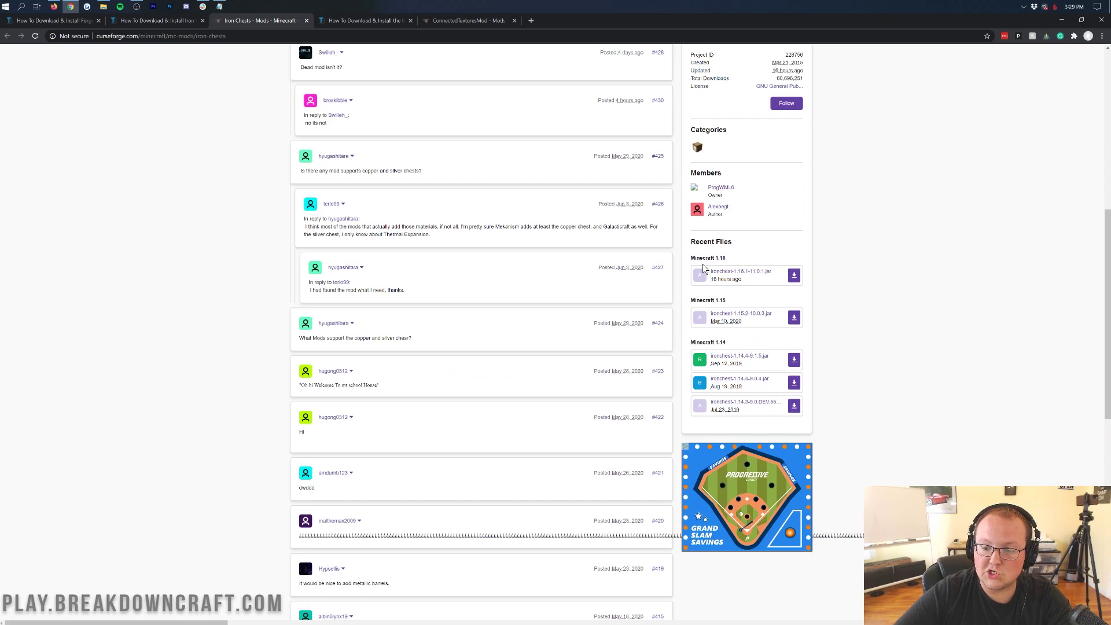
left_click(793, 276)
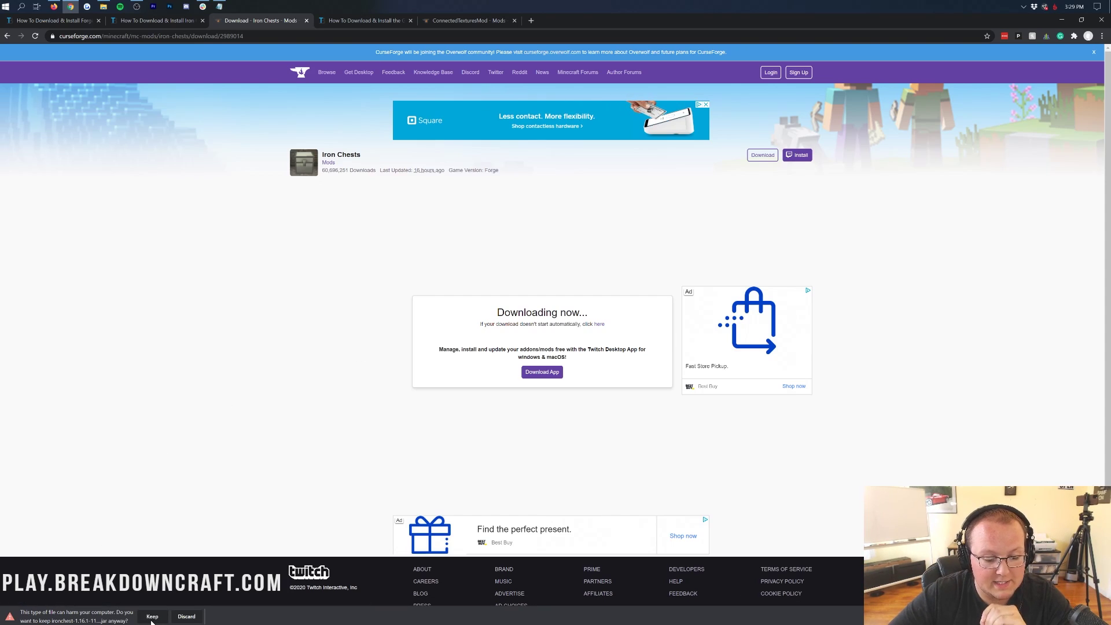
left_click(152, 617)
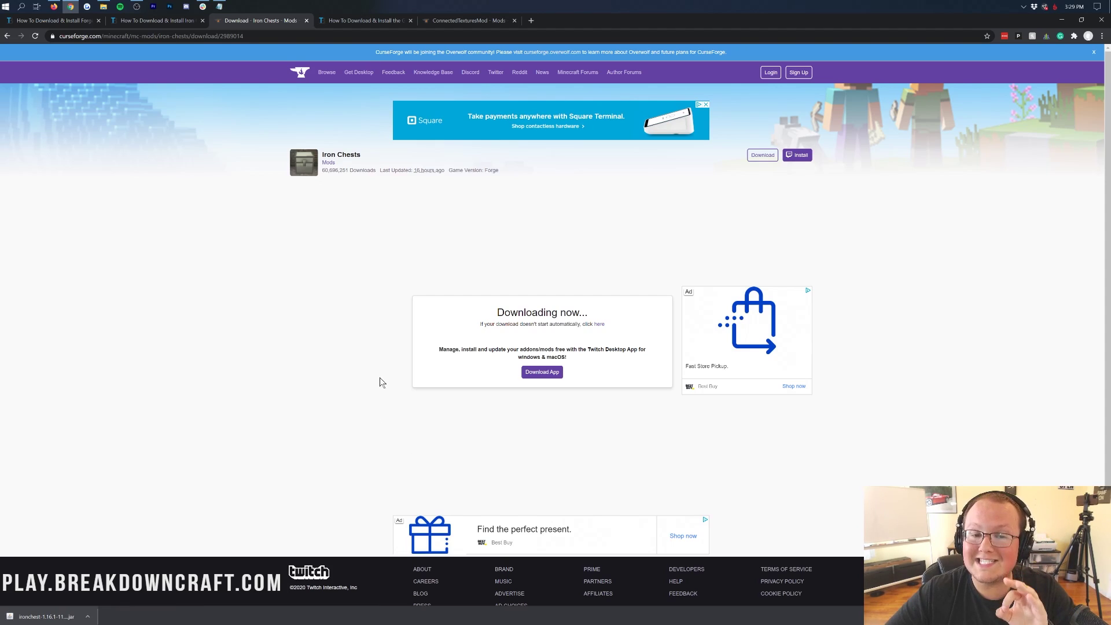
Step: Open the GraveStone Mod's CurseForge page from the Gravestone article and look over its description and screenshots
left_click(339, 23)
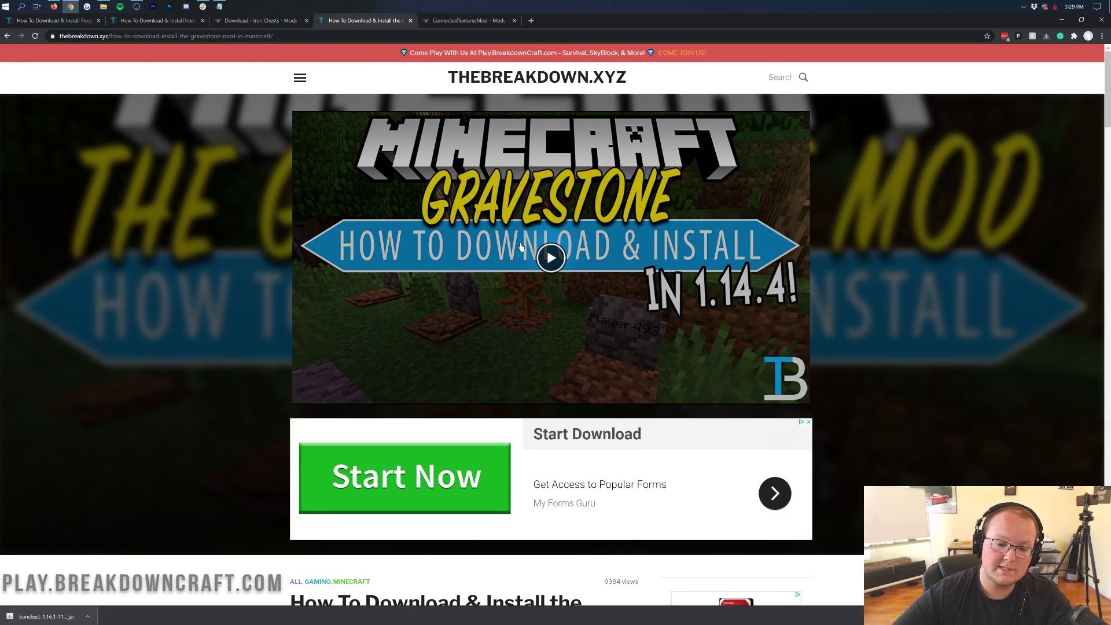
scroll(521, 247, "down", 9)
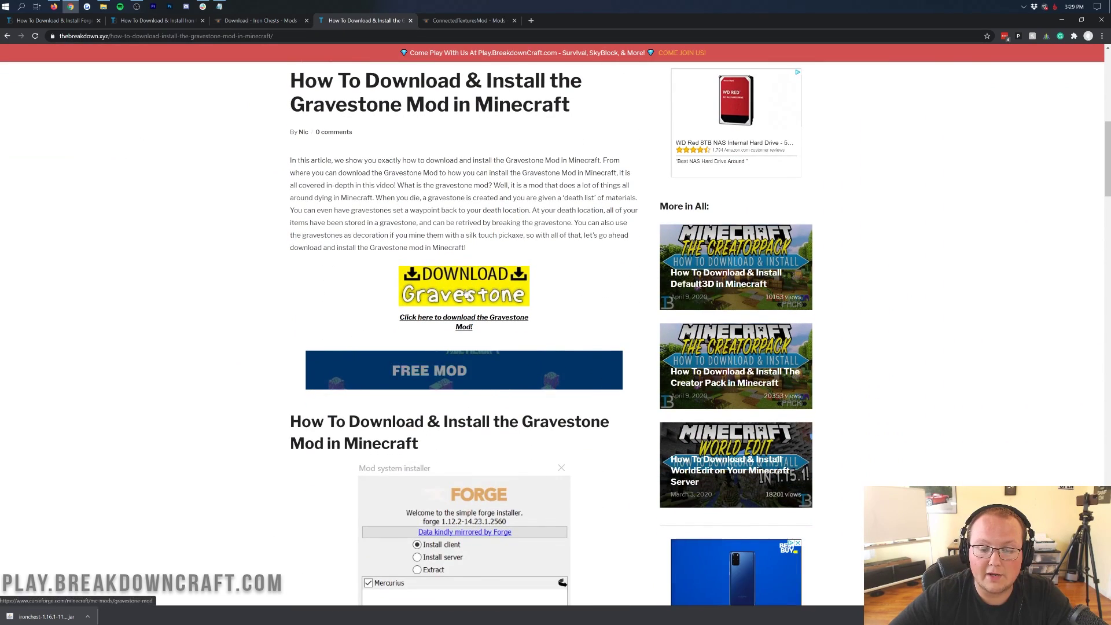
left_click(466, 294)
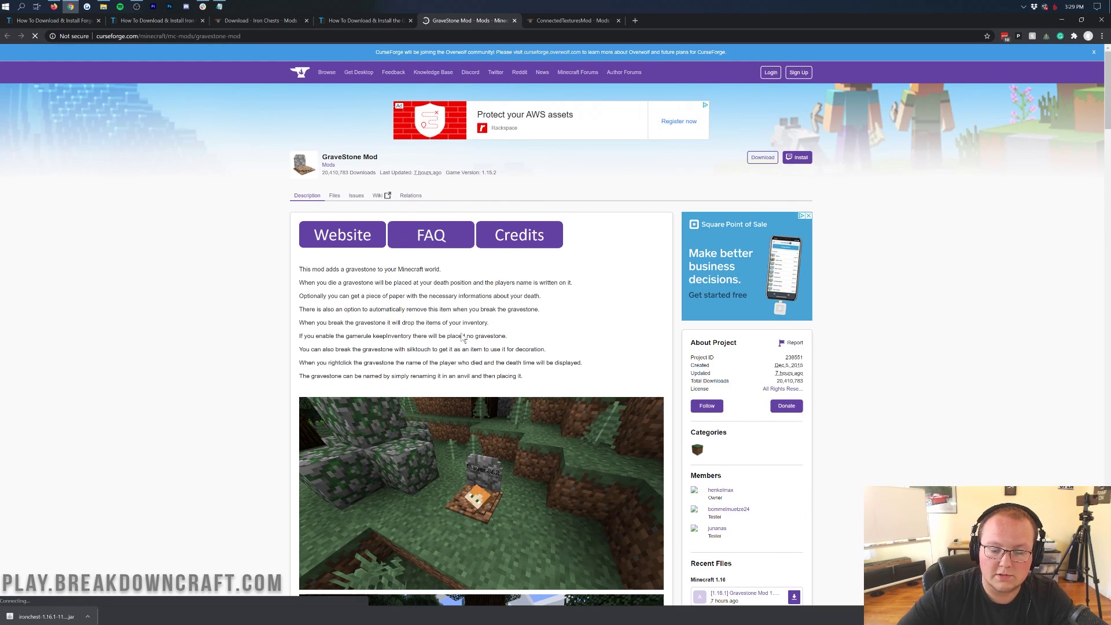
scroll(463, 339, "down", 3)
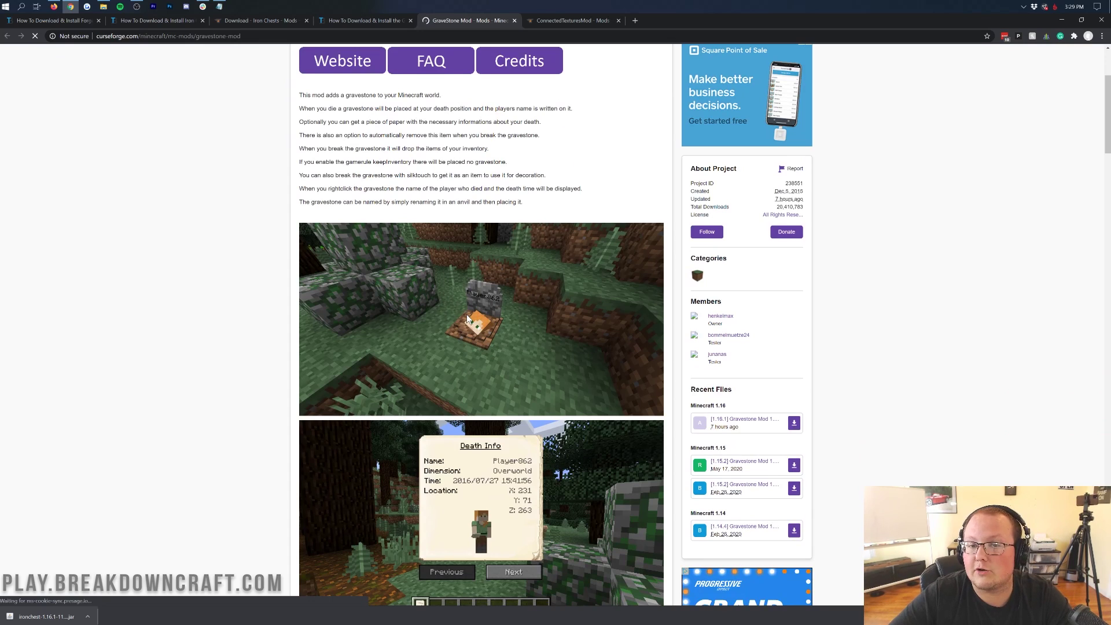
scroll(468, 318, "down", 5)
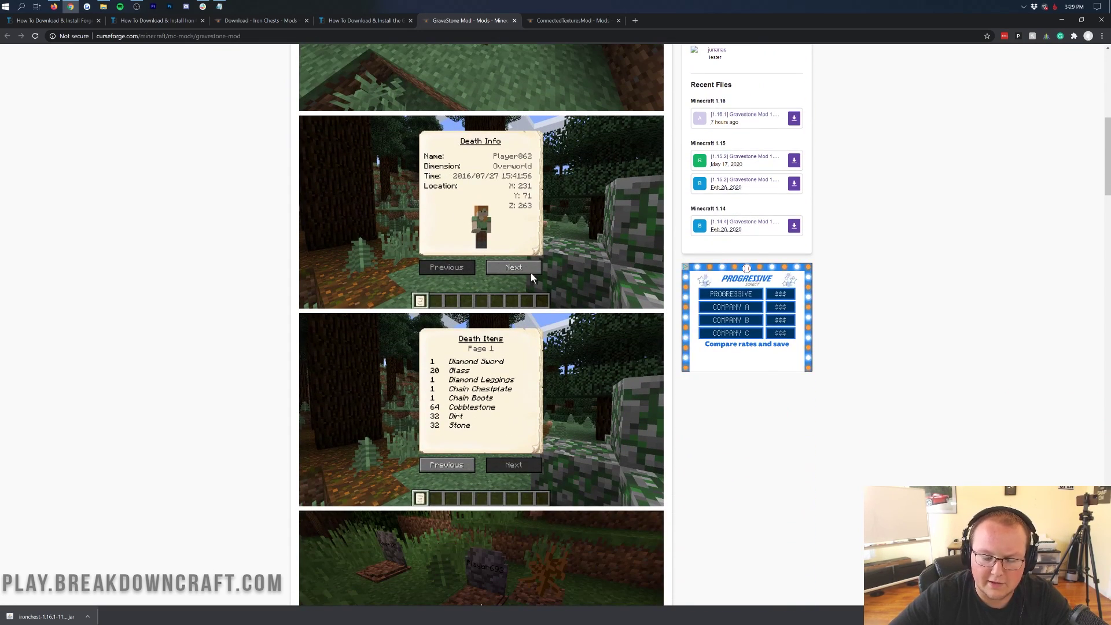
scroll(500, 412, "up", 5)
scroll(500, 411, "down", 4)
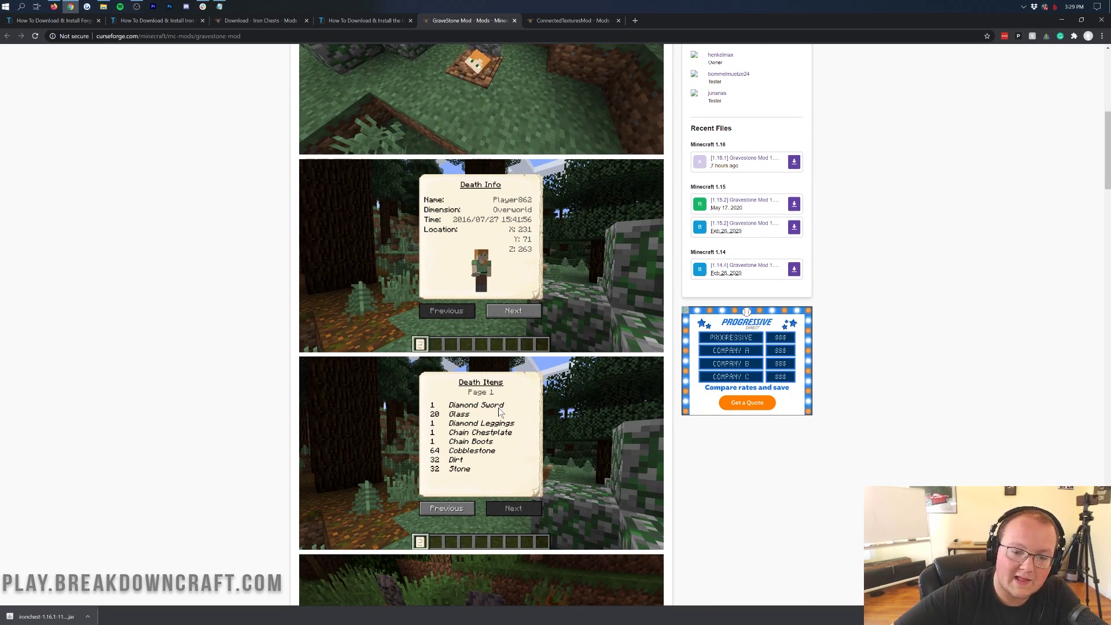
scroll(546, 341, "up", 8)
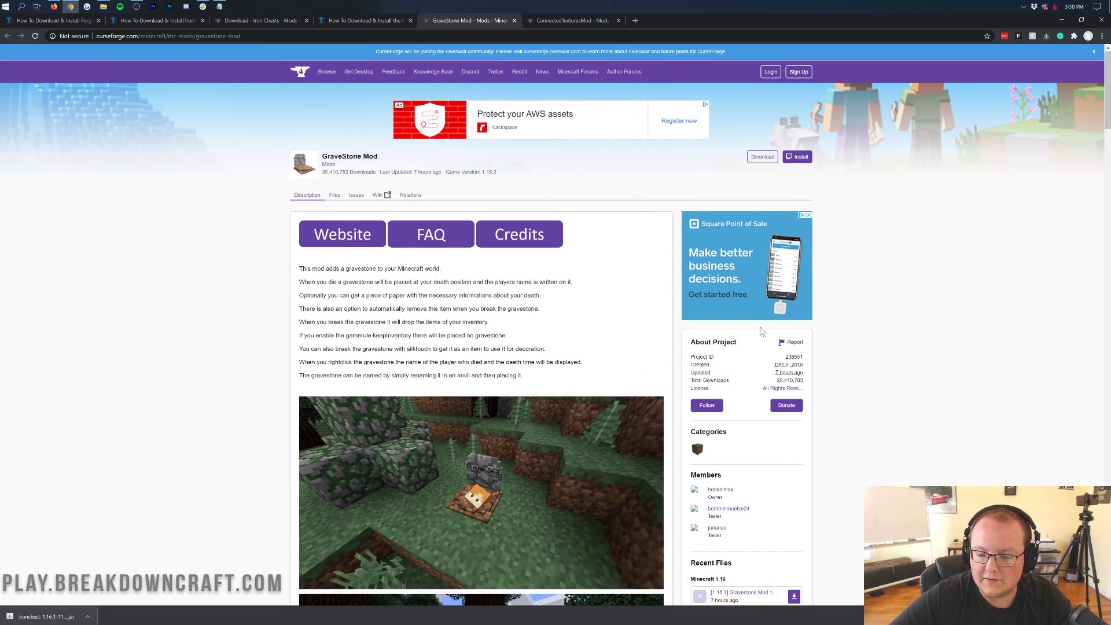
Step: Download the GraveStone Mod file for Minecraft 1.16.1 from the recent files and keep it
scroll(758, 338, "down", 5)
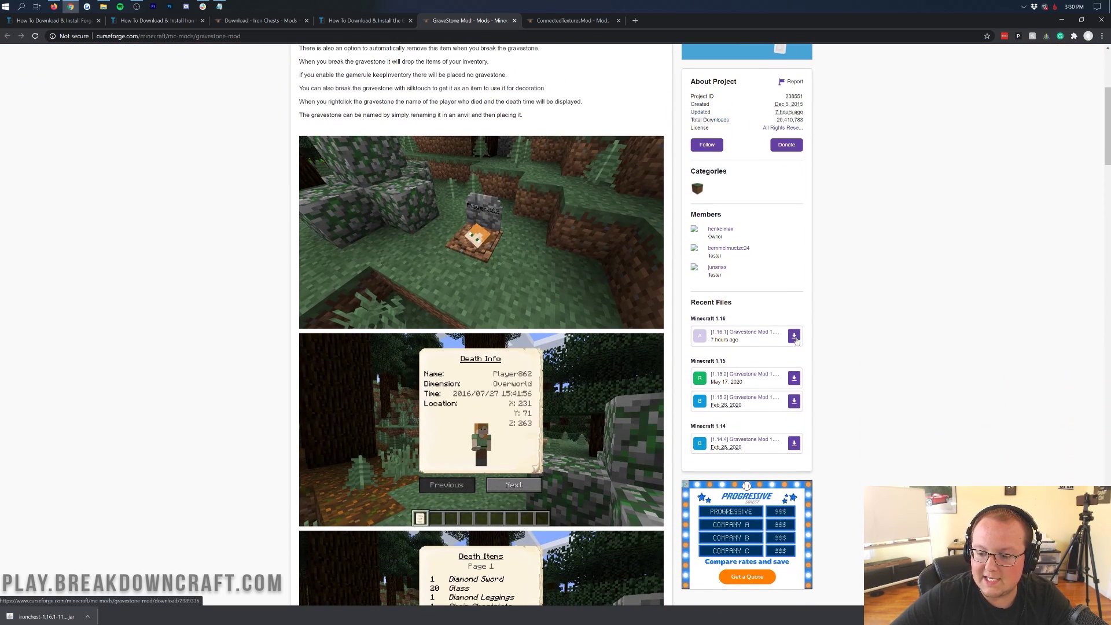
left_click(795, 338)
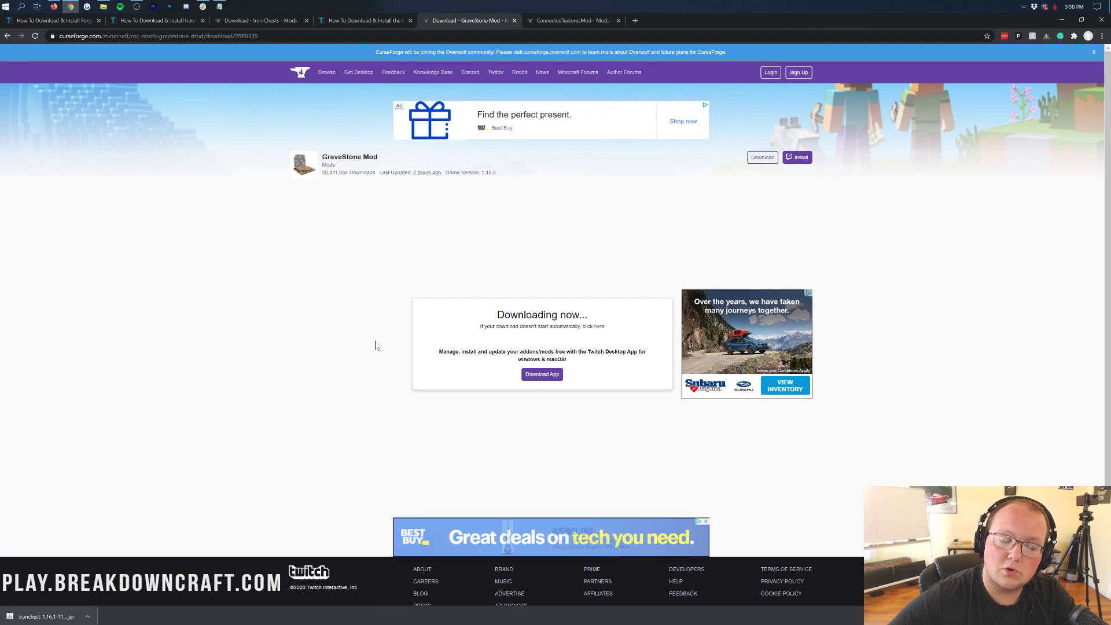
left_click(152, 617)
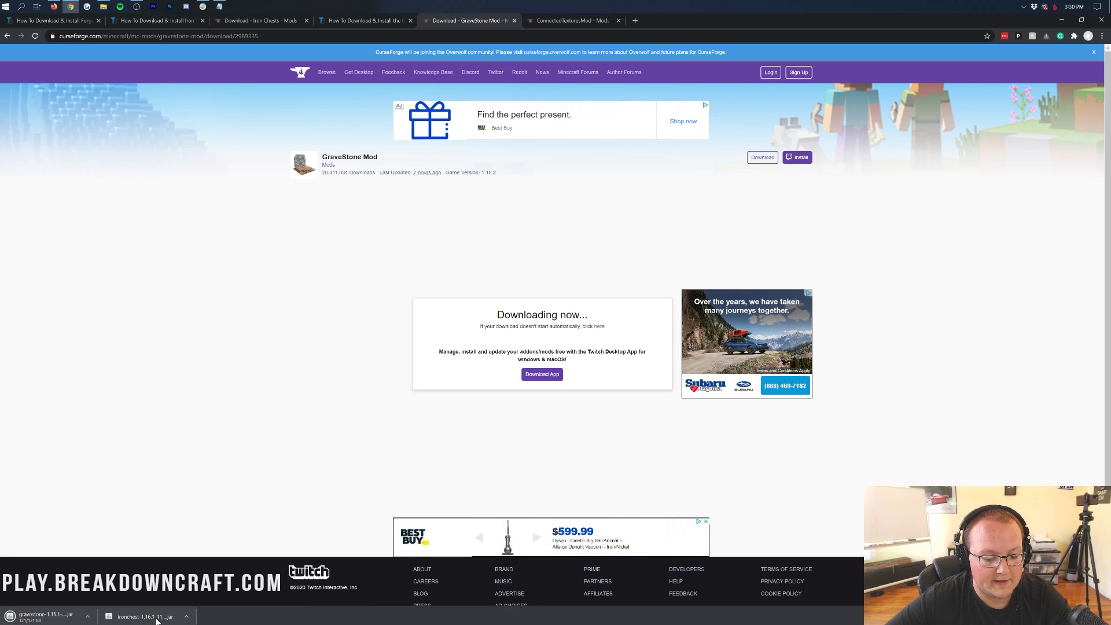
Step: Download CTM-MC1.16.1-1.1.0.1 from the ConnectedTexturesMod page's recent files and keep the file
left_click(574, 22)
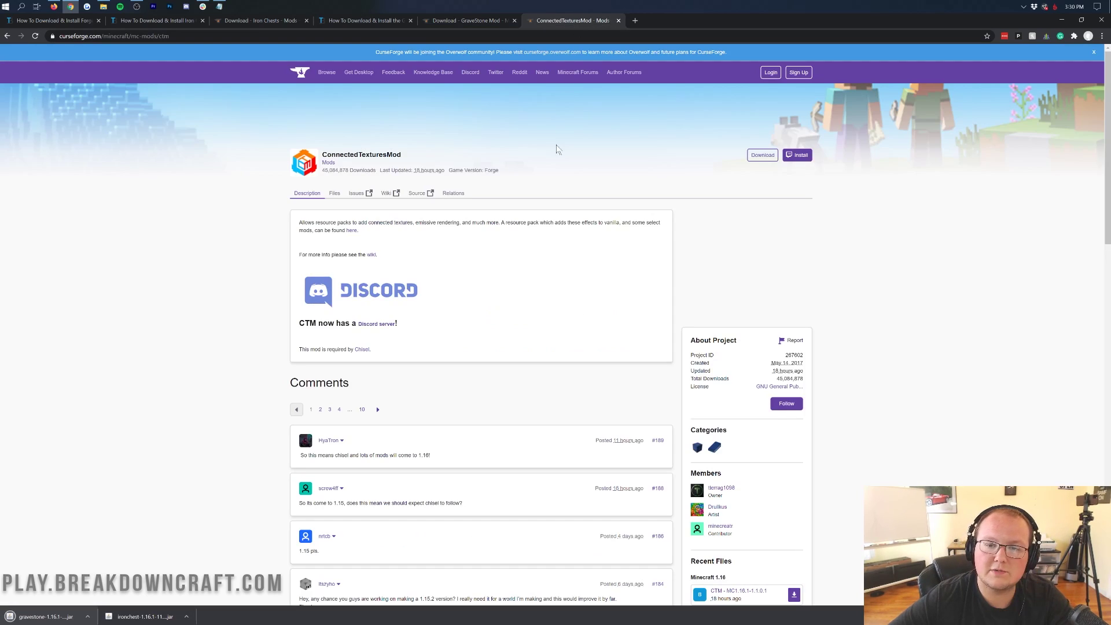
scroll(777, 272, "down", 5)
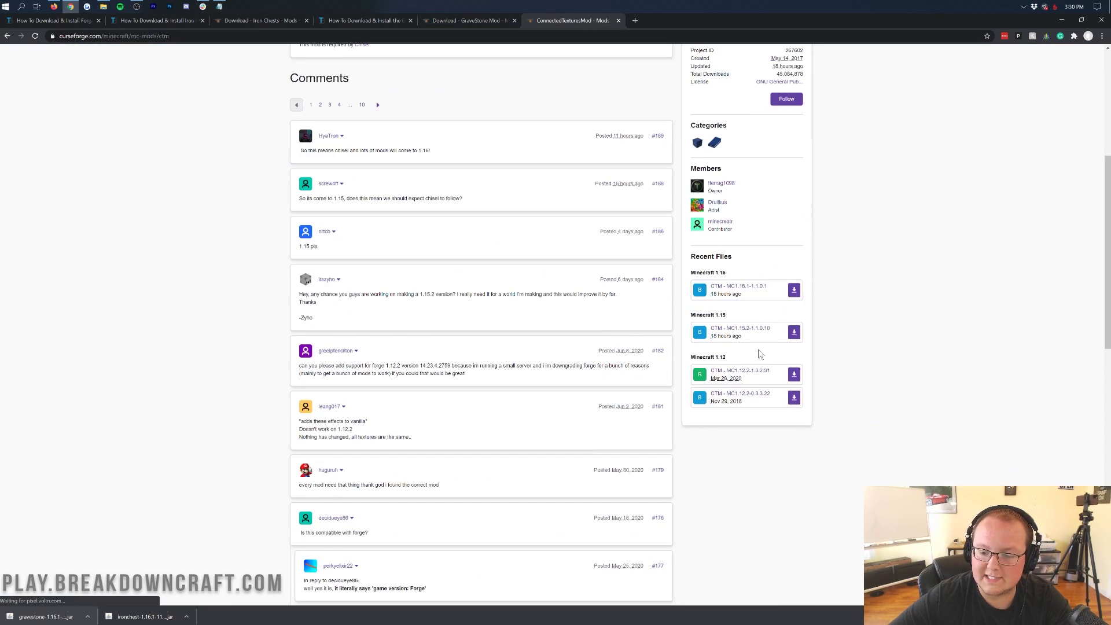
left_click(794, 290)
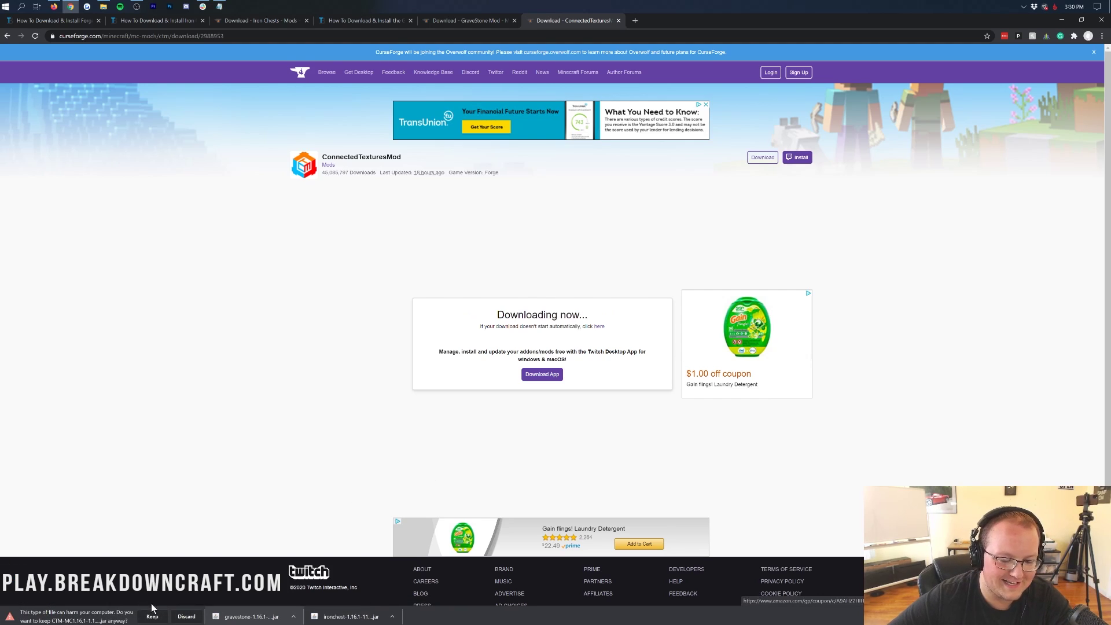
left_click(151, 616)
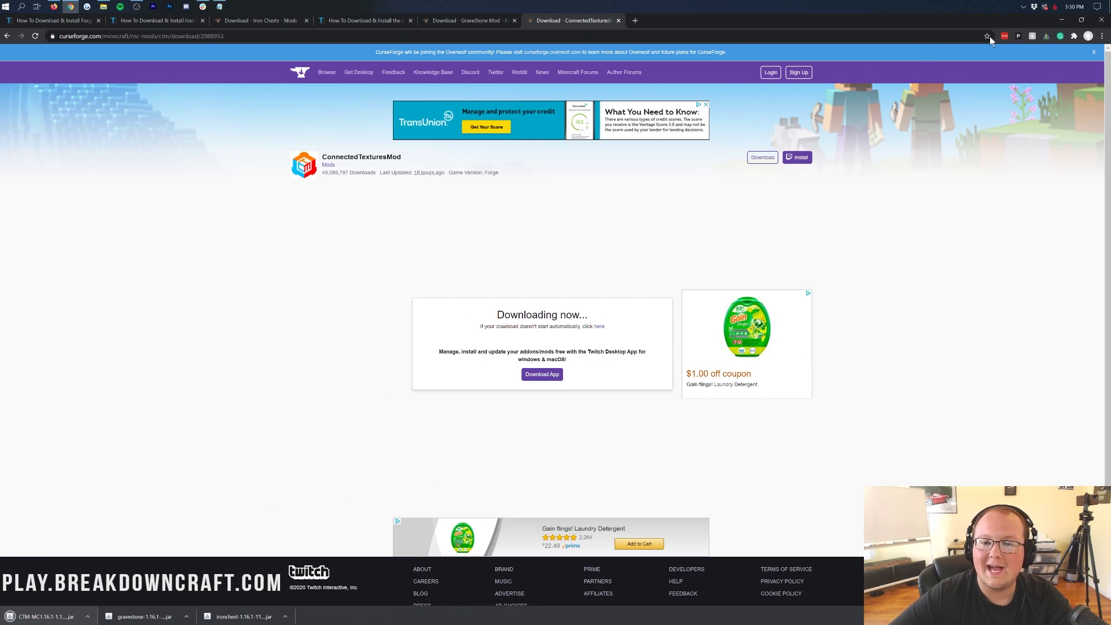
Step: Minimize the browser and line up the three downloaded mod jars on the desktop above the server folder window, moving the leftover unconfirmed file aside
left_click(1062, 19)
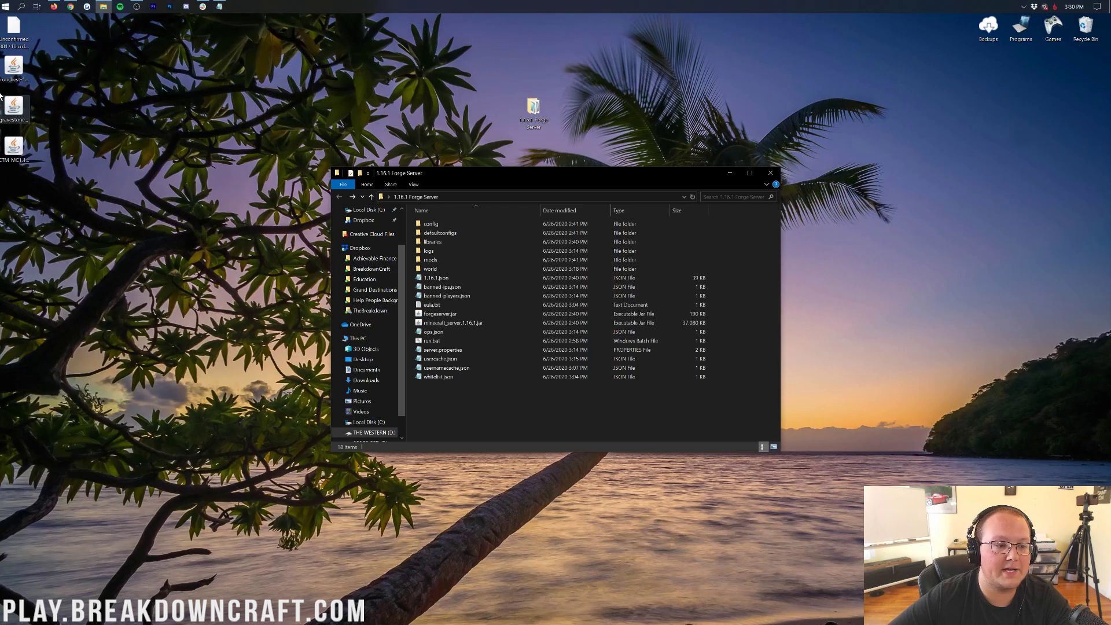
left_click(9, 73)
left_click(14, 148, "shift")
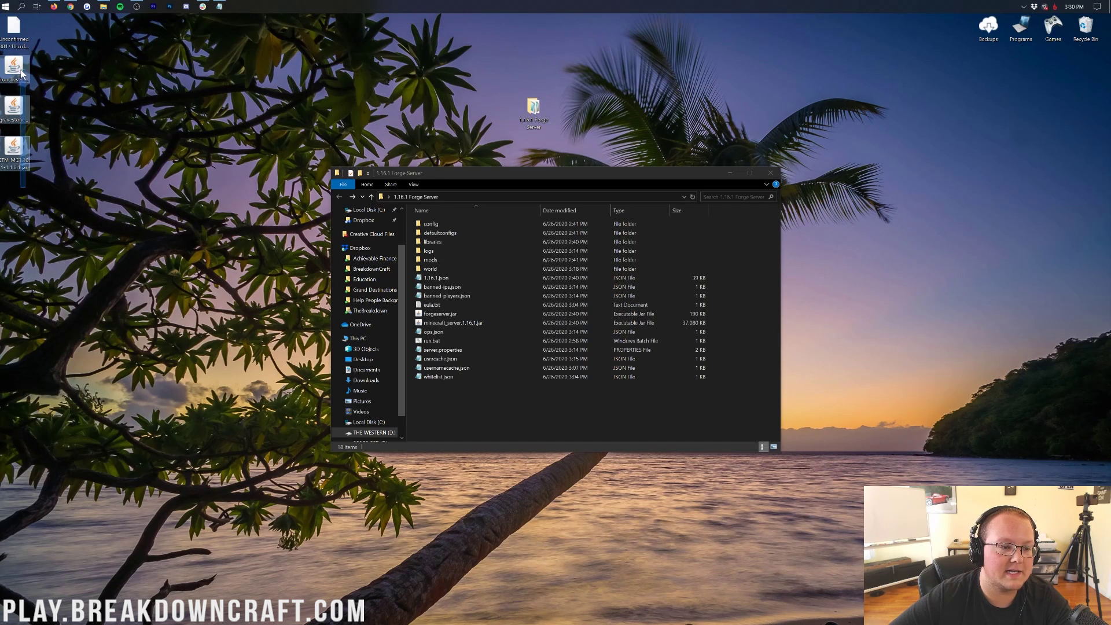
left_click_drag(14, 70, 403, 109)
left_click(431, 97)
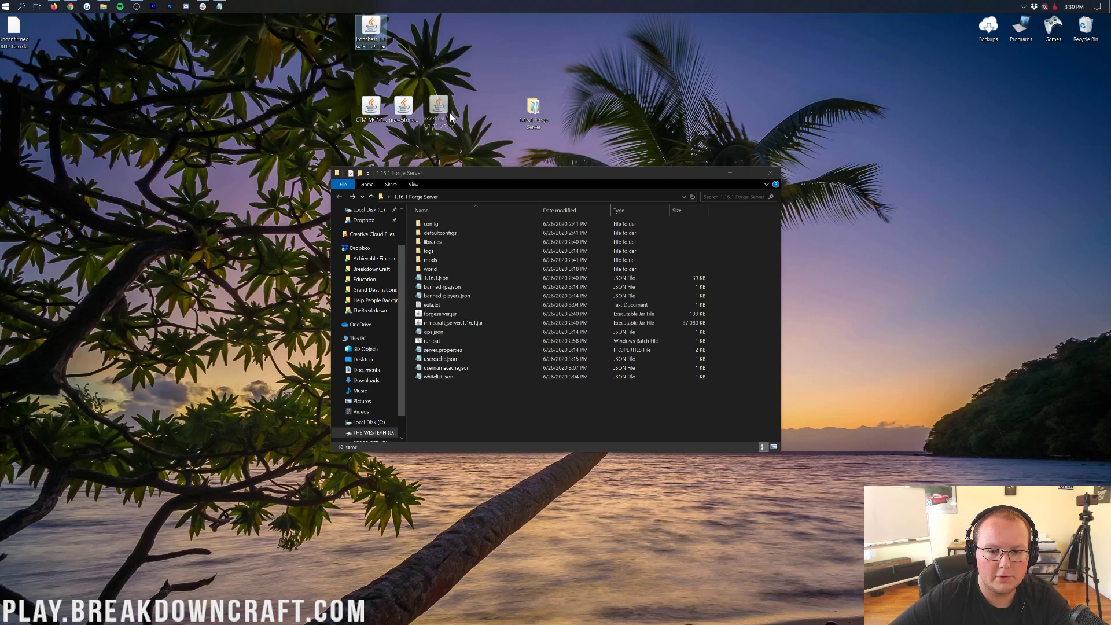
left_click_drag(370, 26, 435, 109)
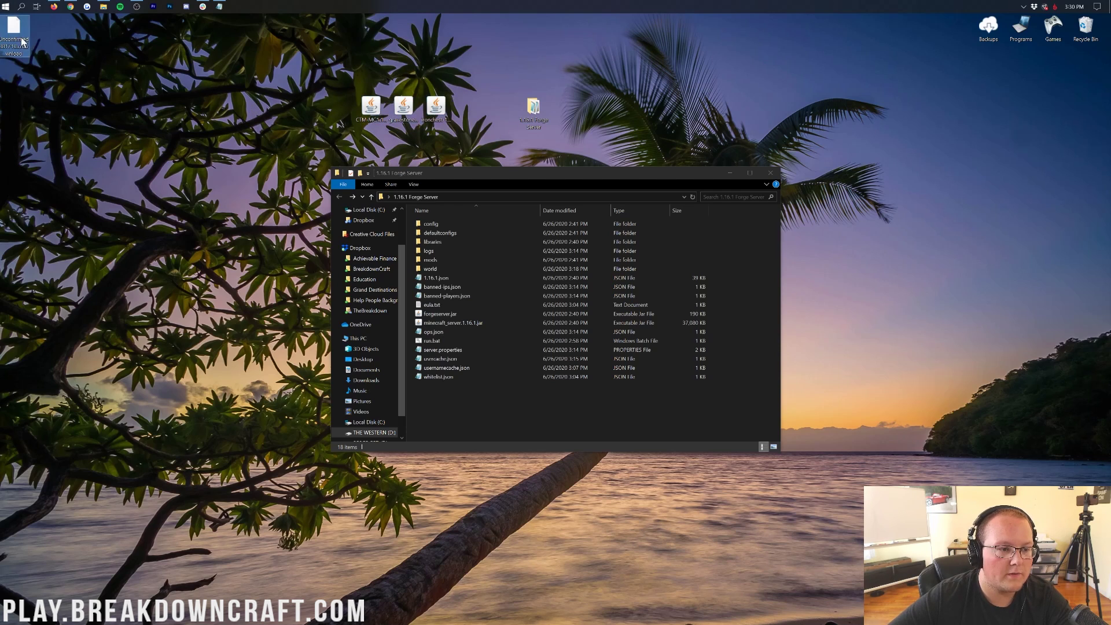
left_click_drag(14, 29, 134, 173)
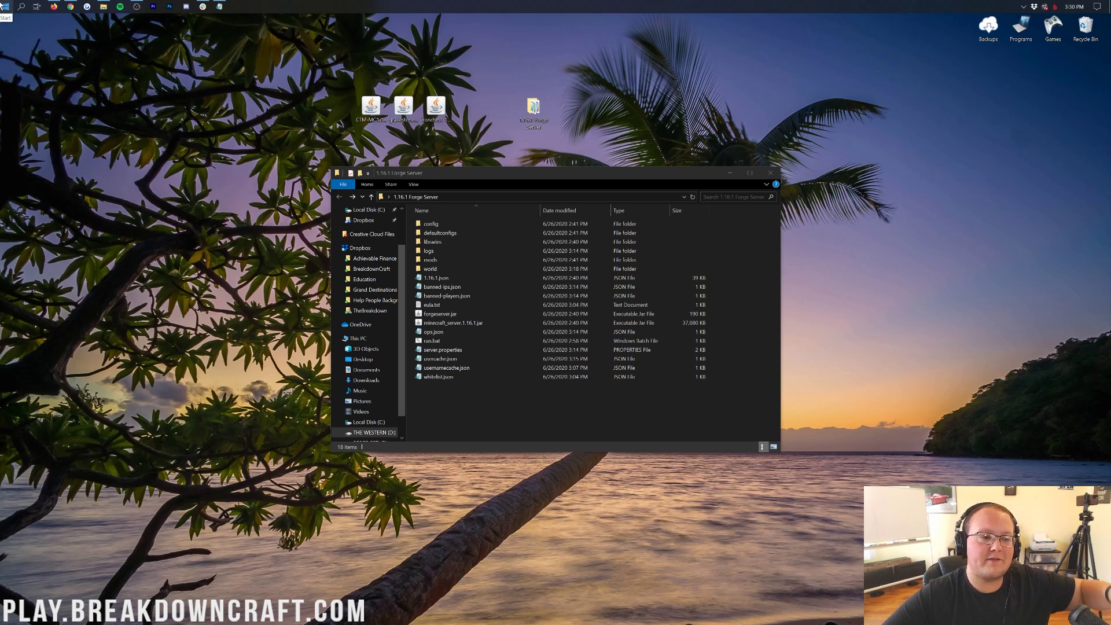
Step: Search the computer for the Downloads folder to show where downloaded mods are normally stored
left_click(5, 6)
left_click(5, 6)
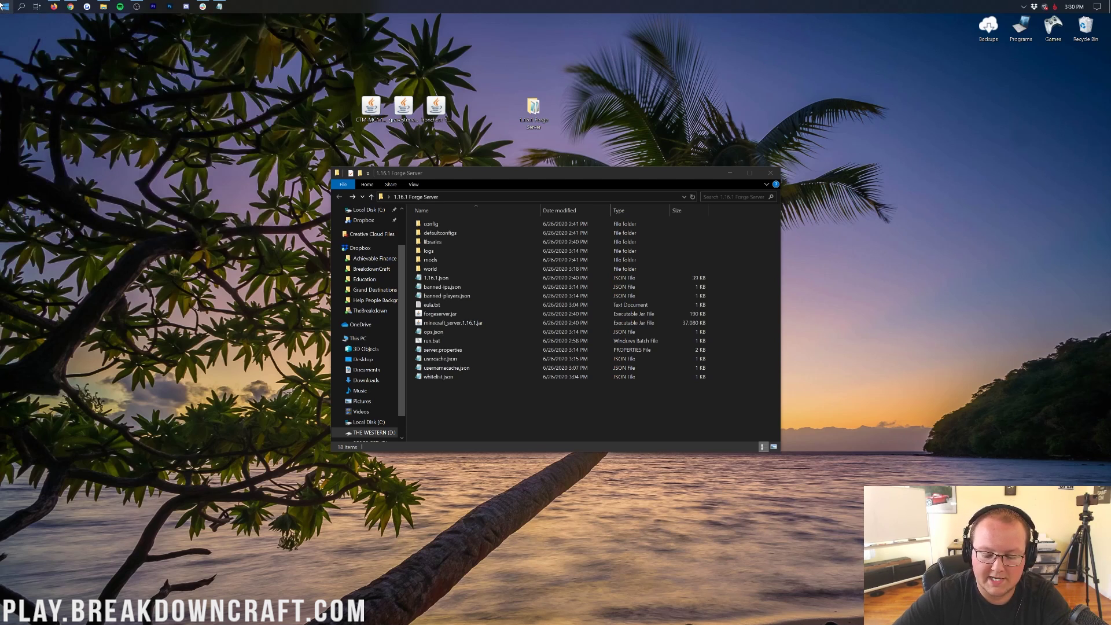
left_click(4, 6)
type("downloads")
left_click(98, 88)
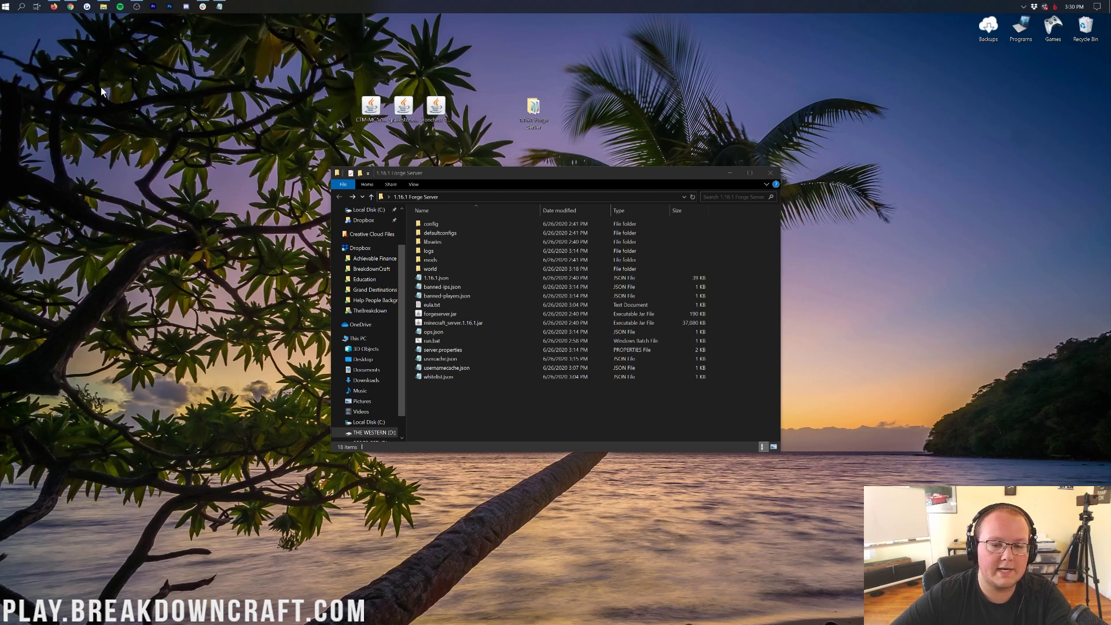
left_click_drag(262, 97, 461, 143)
left_click(780, 185)
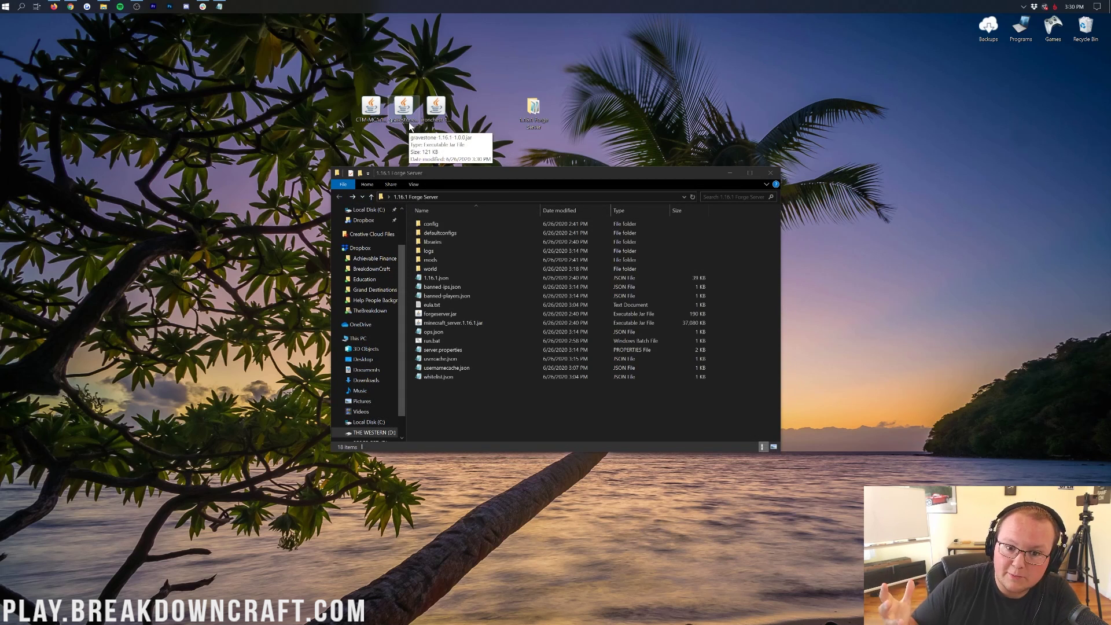
Step: Copy the CTM, gravestone and ironchest jars from the desktop into the 1.16.1 Forge Server's mods folder, and return to the server folder
double_click(457, 260)
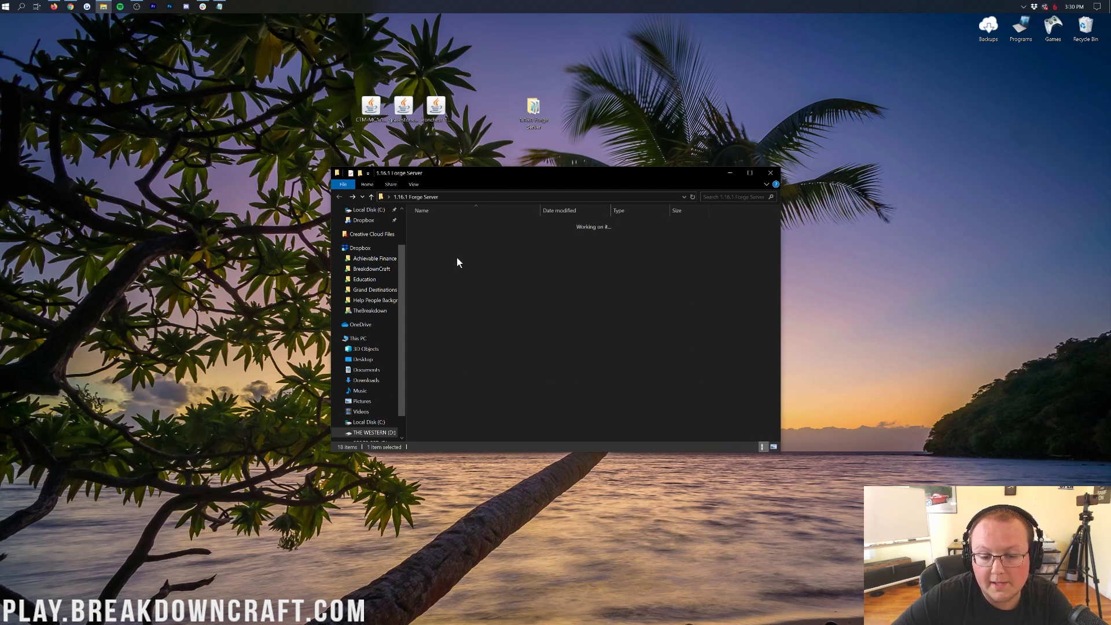
left_click(460, 124)
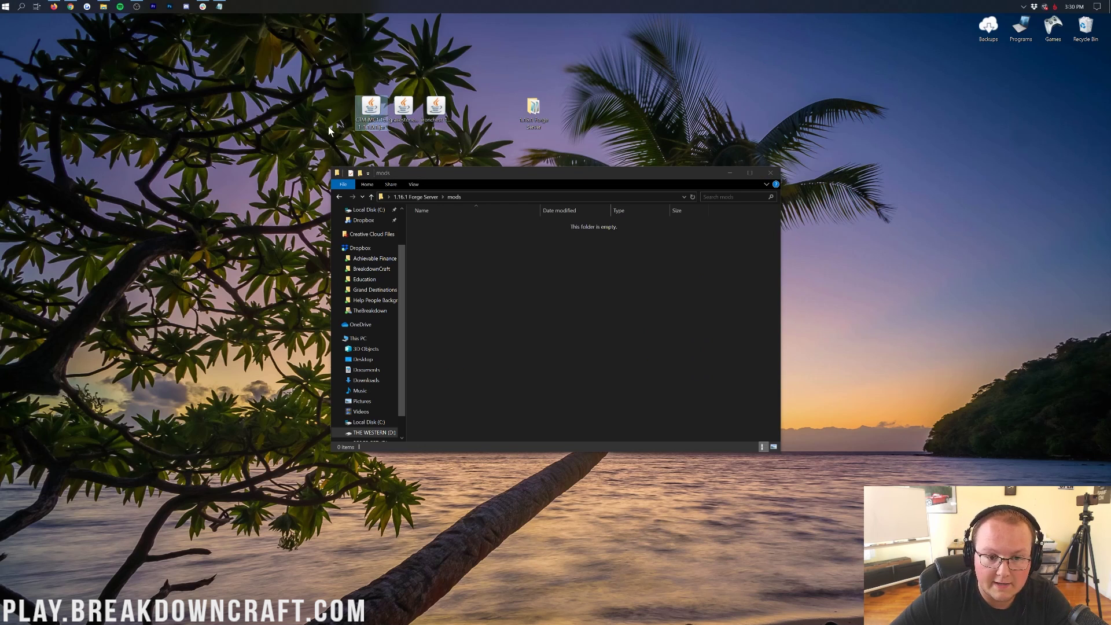
left_click_drag(328, 128, 488, 311)
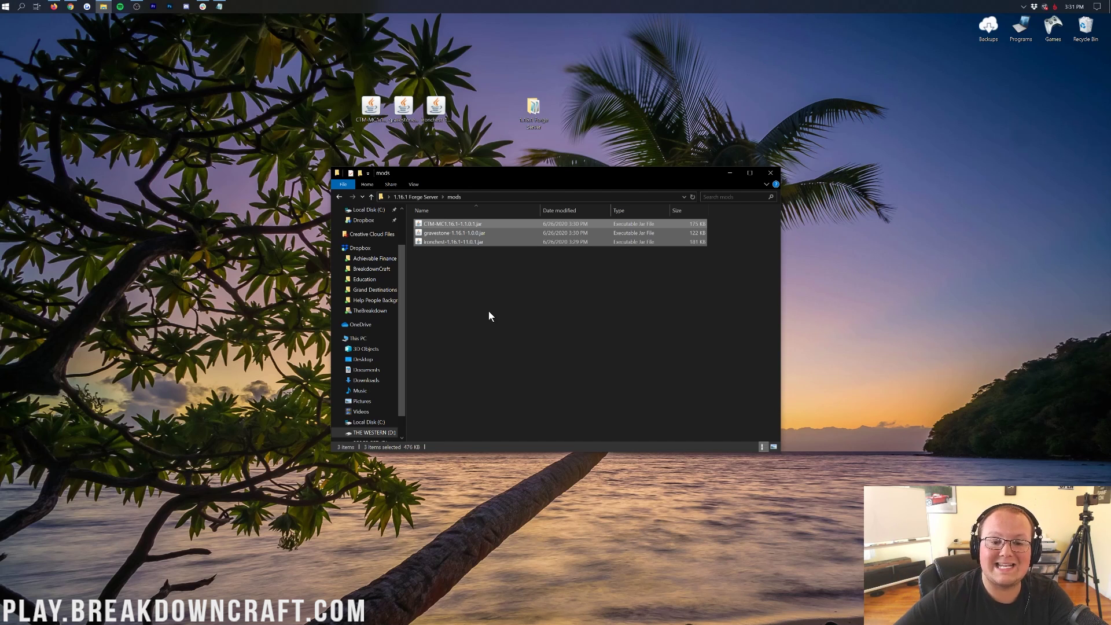
left_click(488, 311)
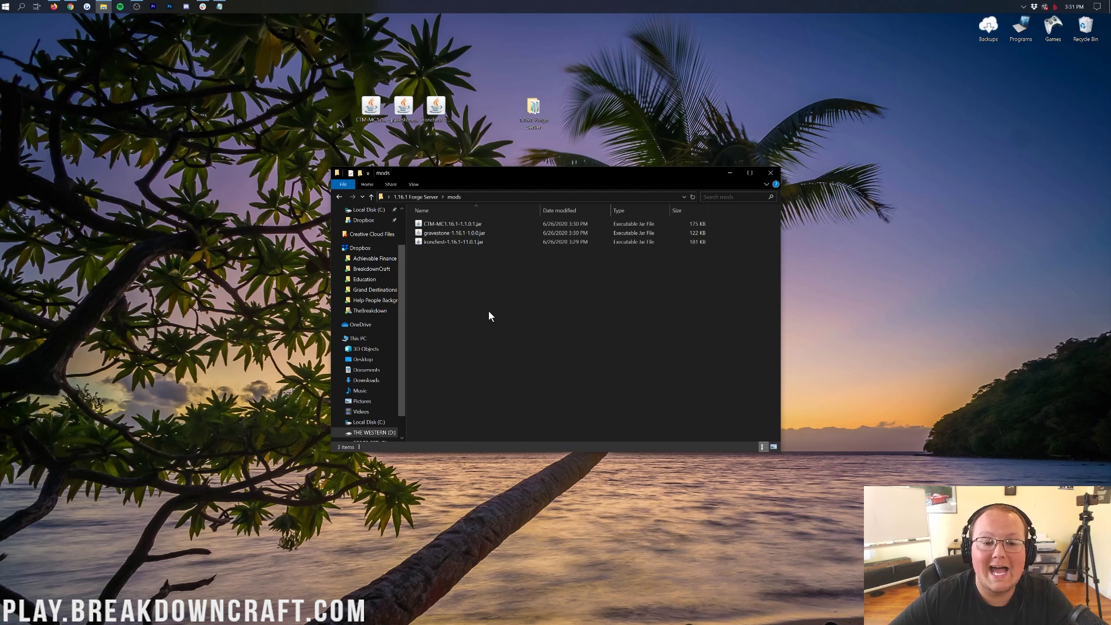
key("alt+Up")
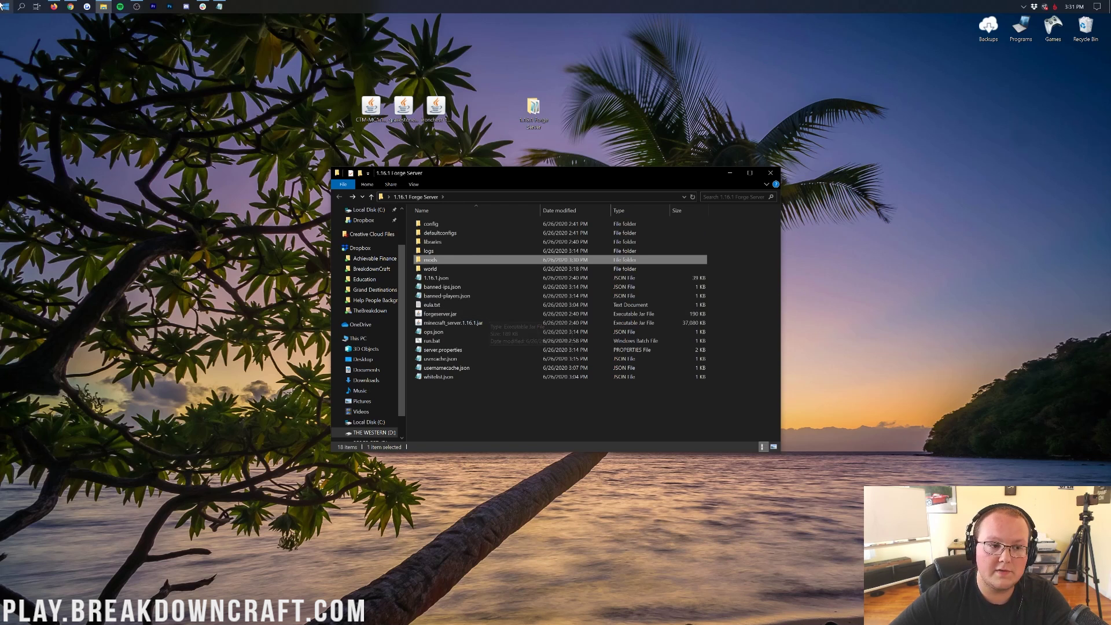
Step: Open the Minecraft Launcher and start the game with the forge 1.16.1-forge-32.0.19 profile
left_click(4, 6)
type("mine")
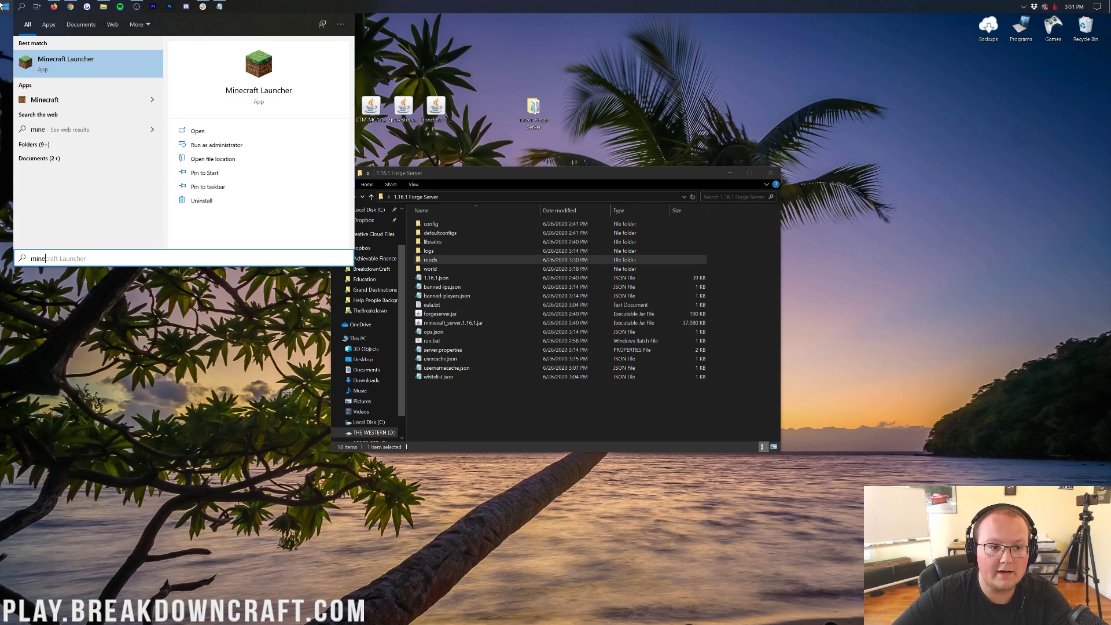
left_click(74, 65)
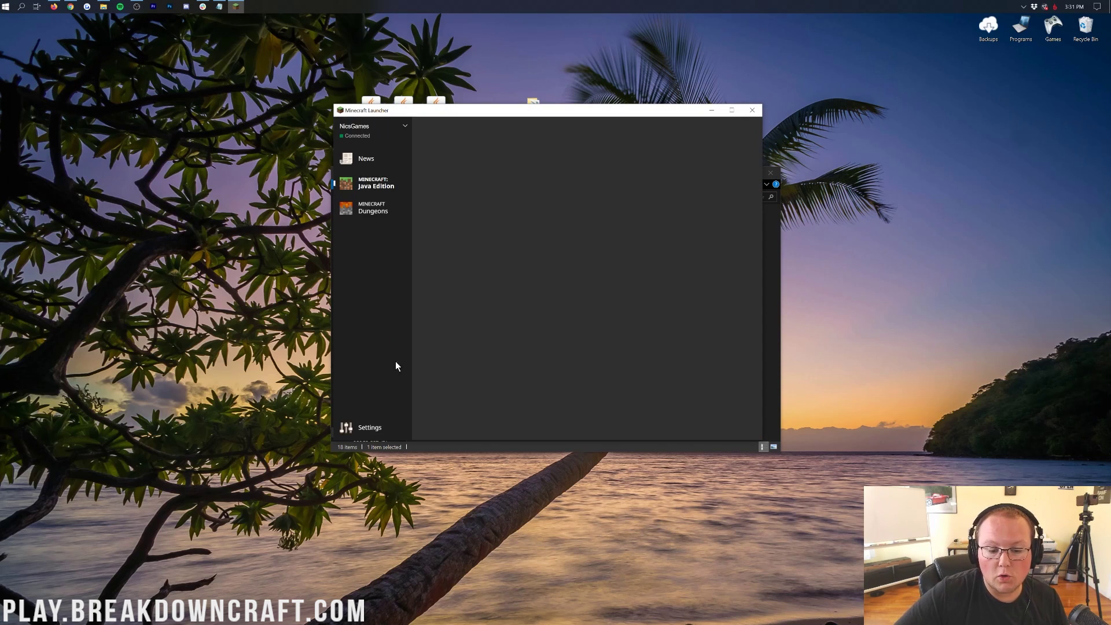
left_click(460, 426)
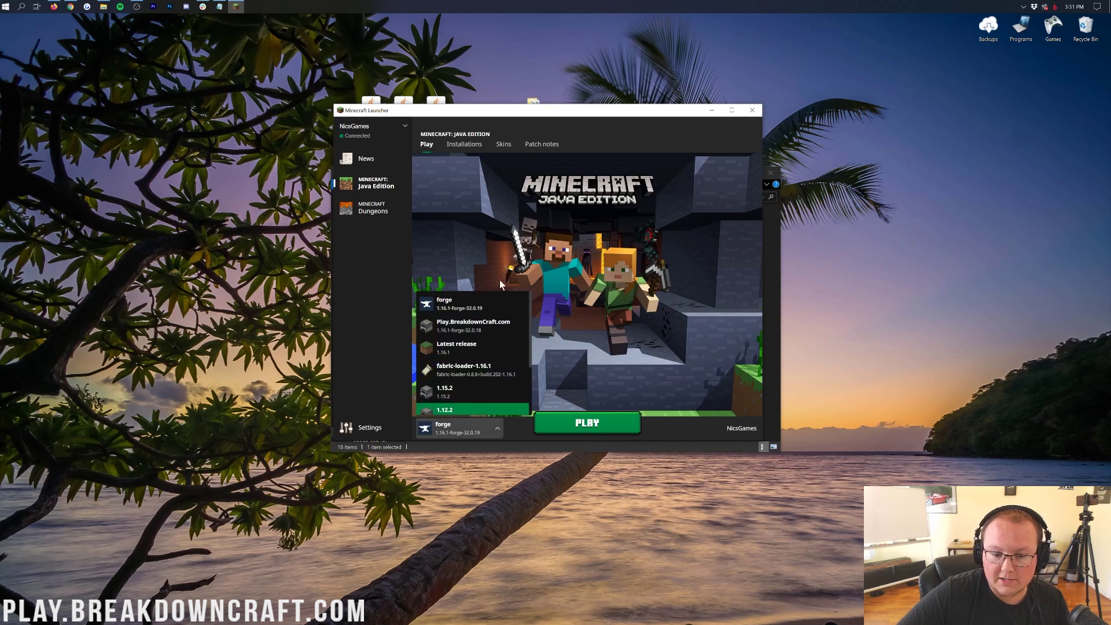
left_click(455, 310)
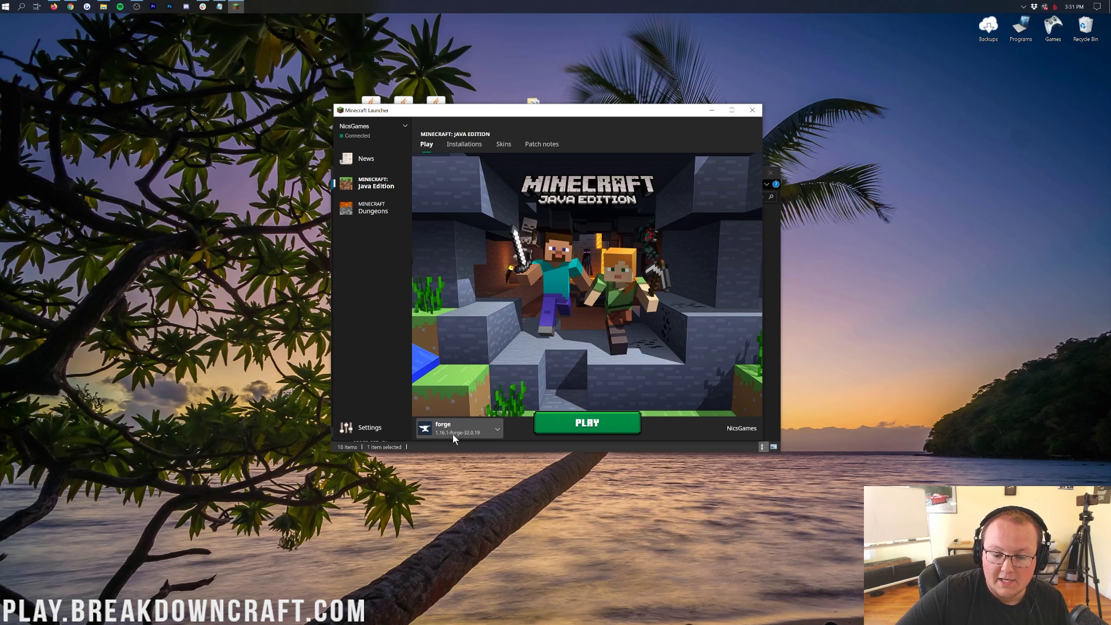
left_click(560, 427)
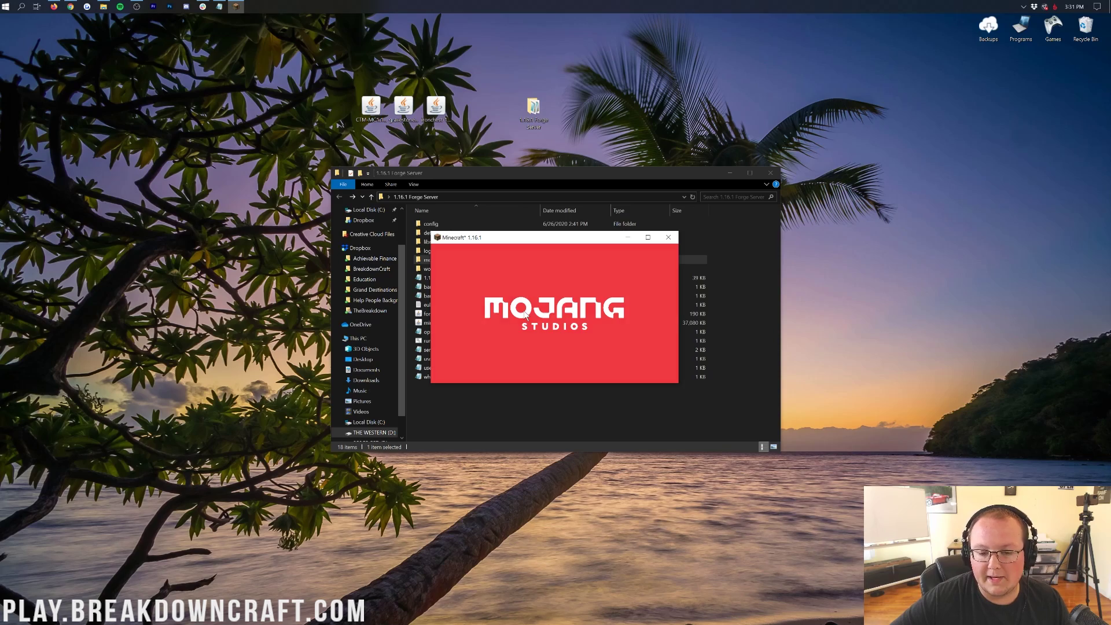
Step: Open the game's mods folder from its Mods screen, copy the three mod jars from the desktop into it, and close the folder
left_click_drag(433, 232, 303, 140)
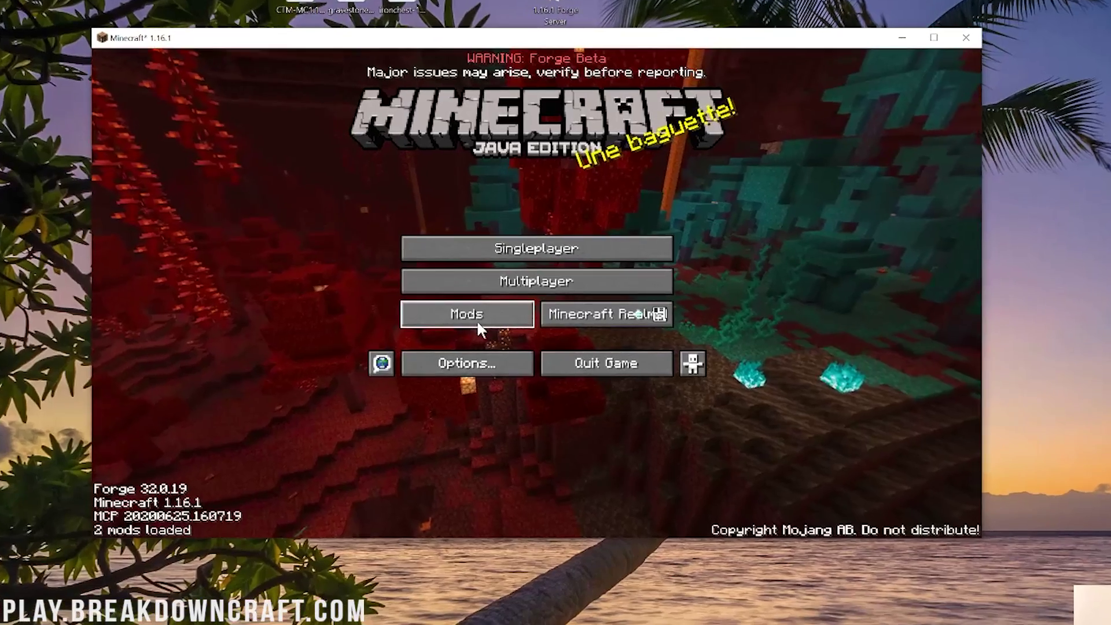
left_click(483, 317)
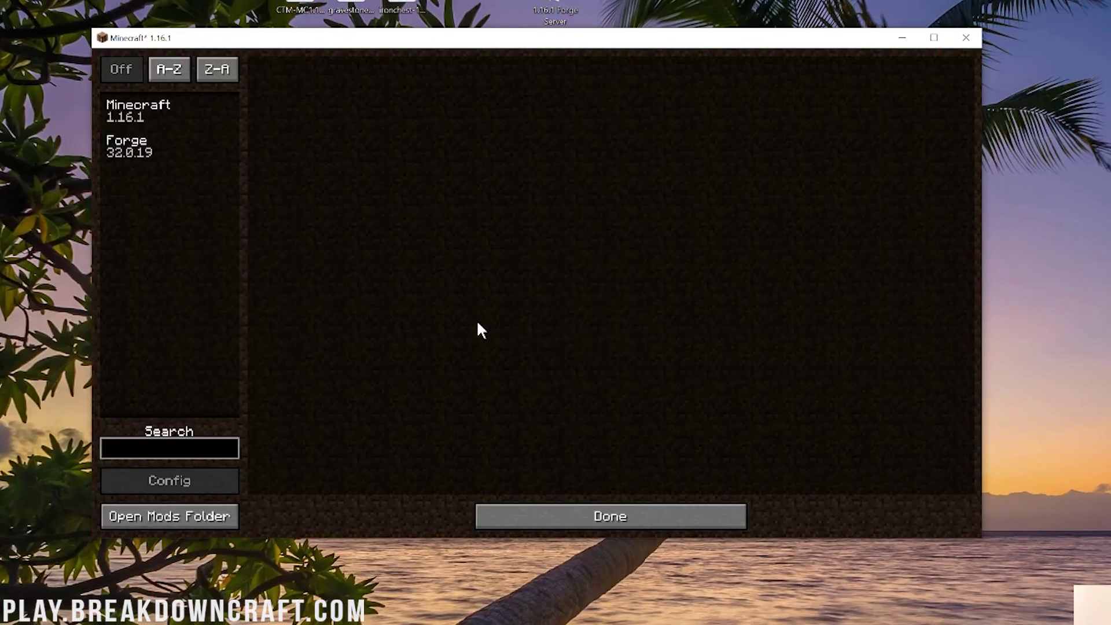
left_click(169, 517)
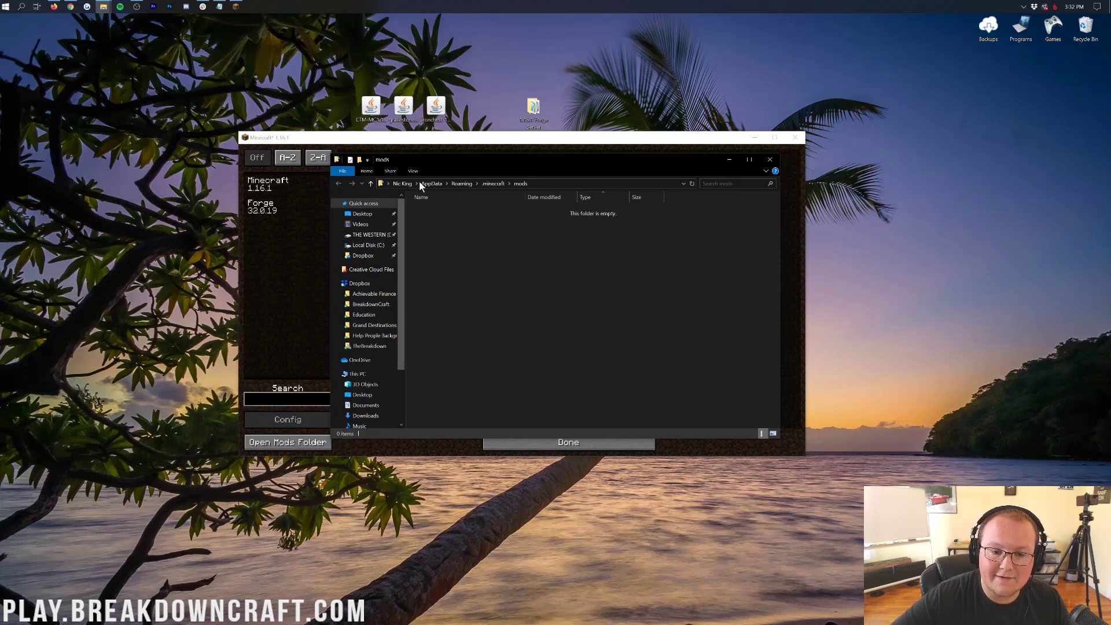
left_click_drag(348, 92, 463, 124)
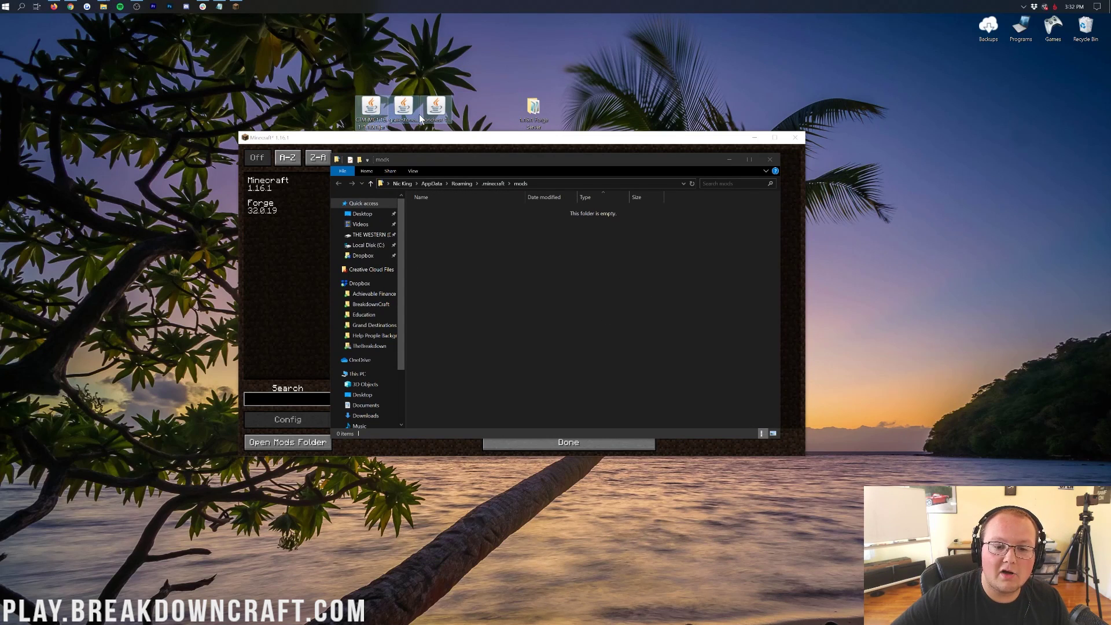
left_click_drag(404, 106, 528, 263)
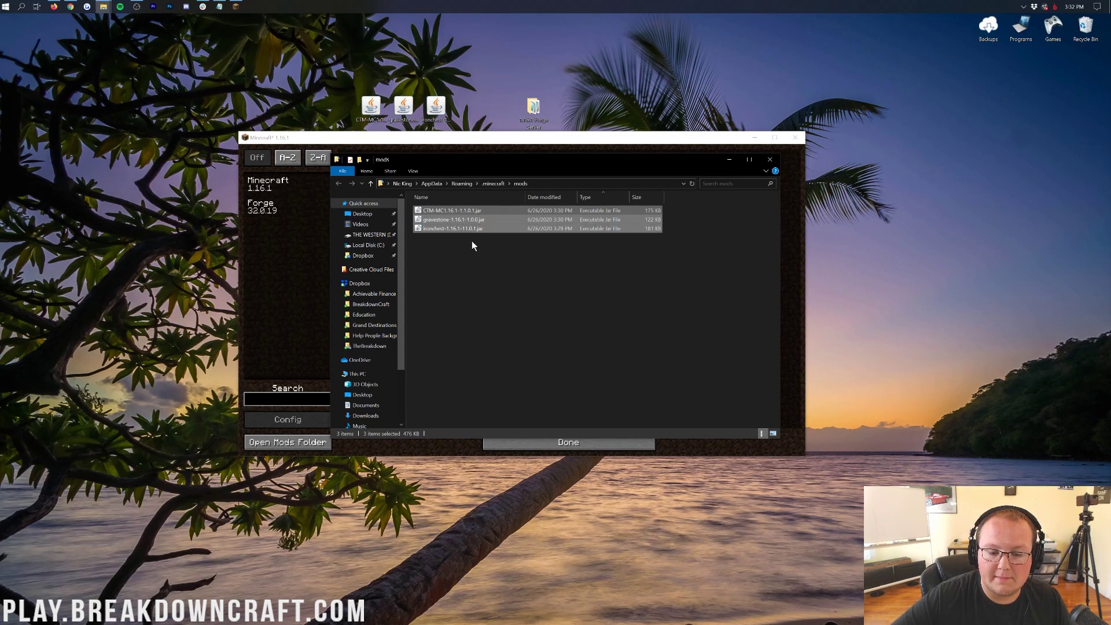
left_click(770, 160)
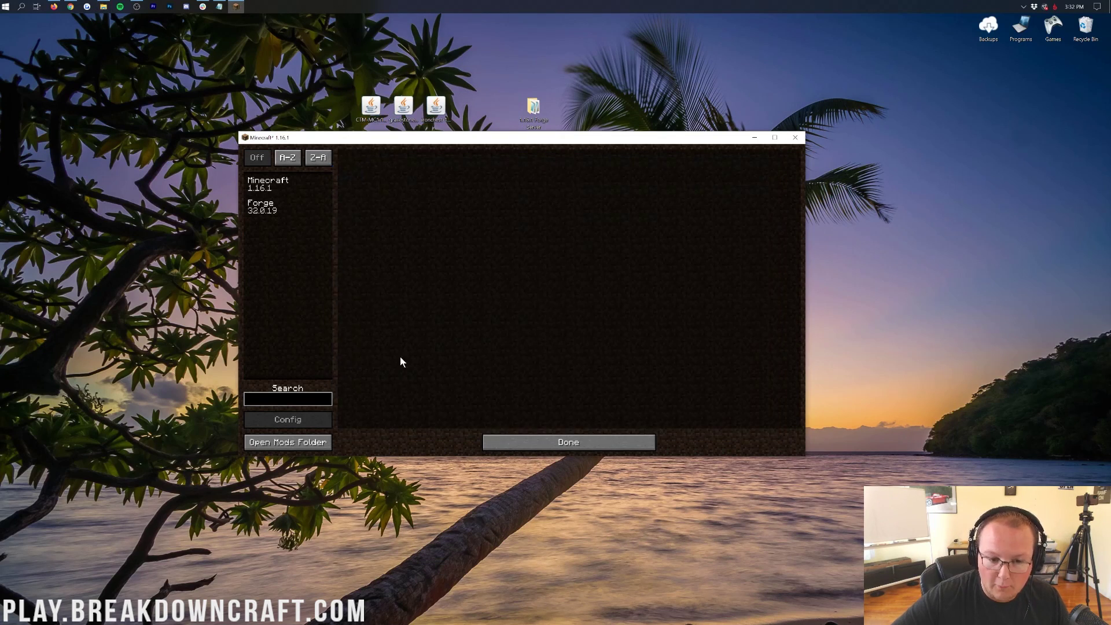
Step: Quit the running game and reopen the Minecraft Launcher
left_click(581, 439)
left_click(575, 345)
left_click(3, 6)
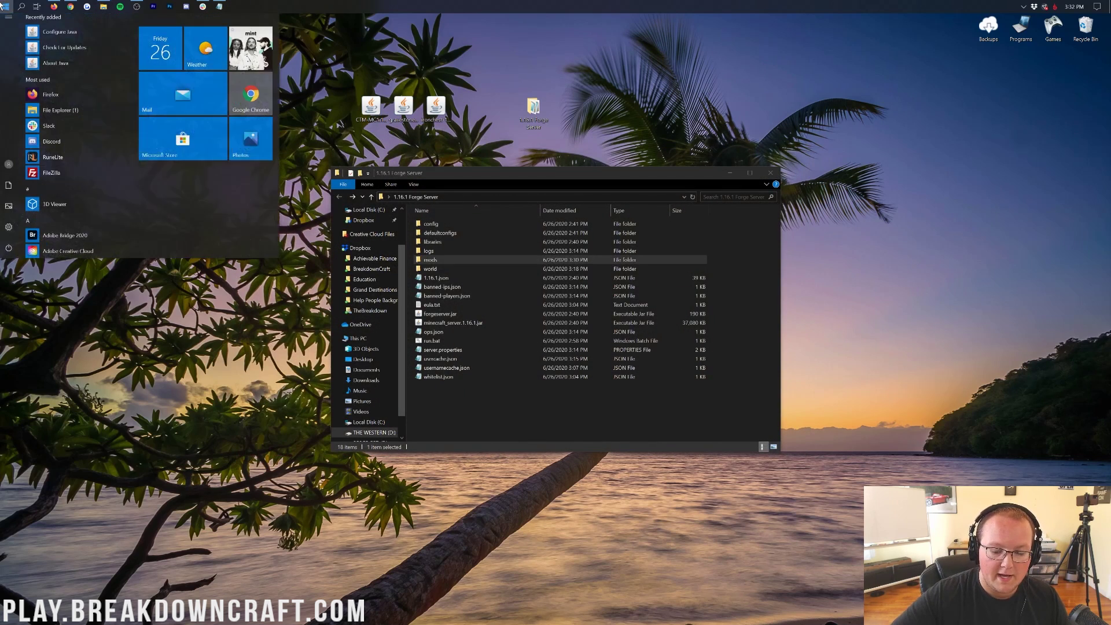
type("minecraft")
key("Return")
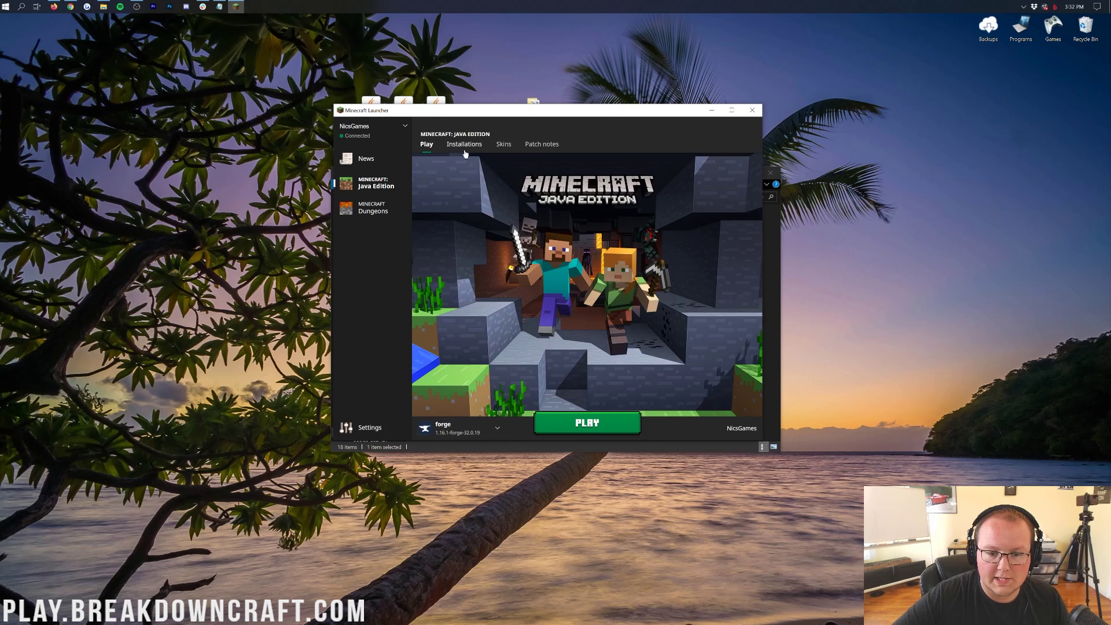
Step: Set the forge installation's resolution to 1920x1080, save it, and launch the game with that profile
left_click(464, 150)
left_click(747, 193)
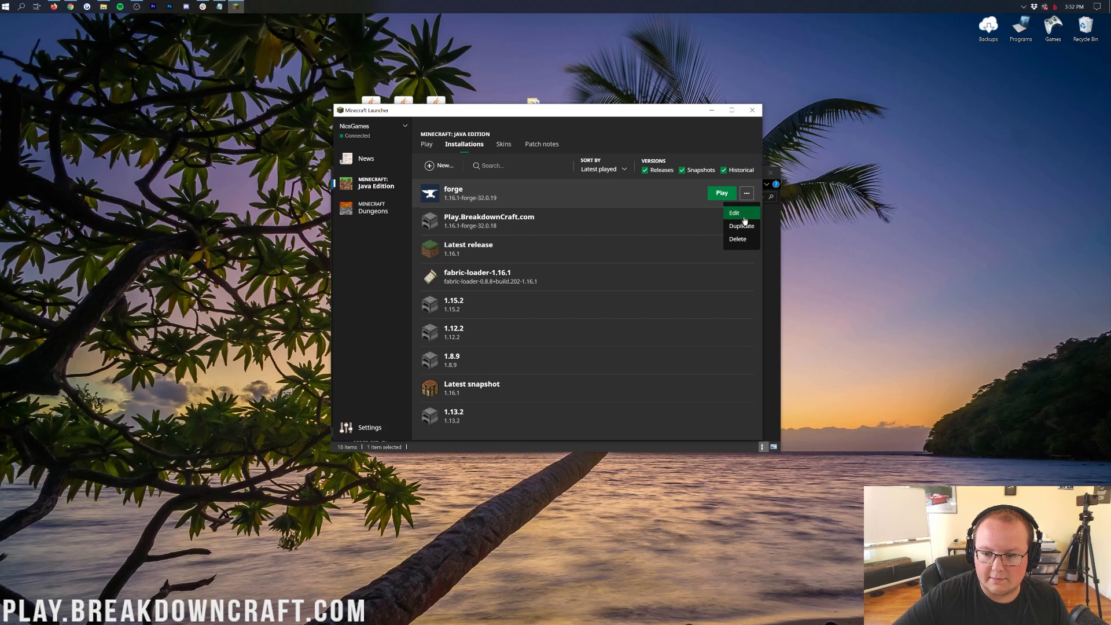
left_click(735, 213)
left_click(476, 302)
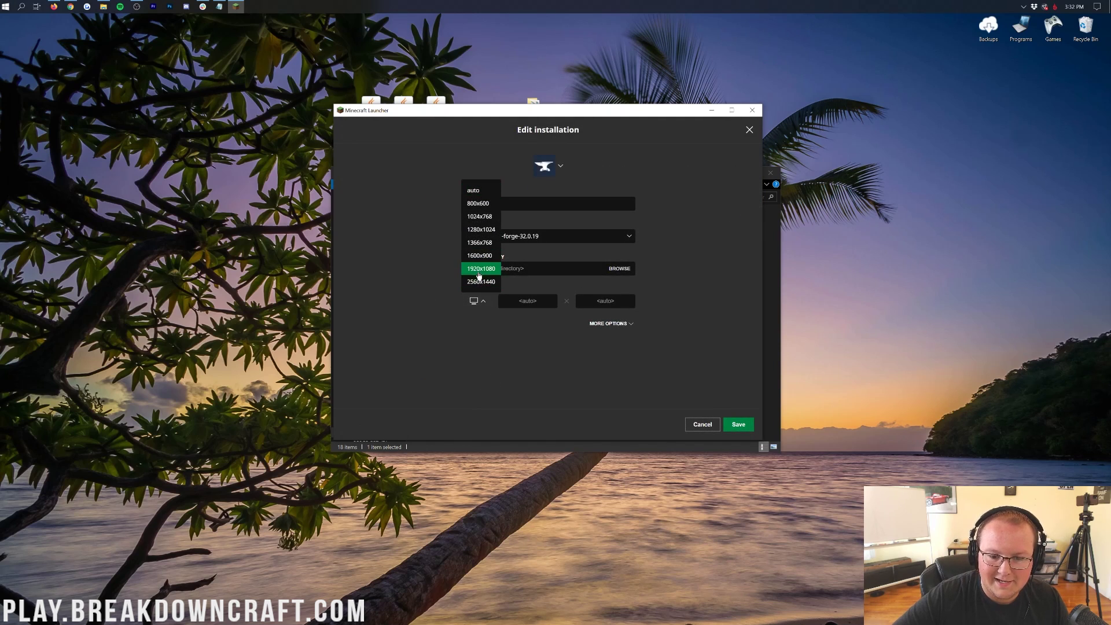
left_click(478, 274)
left_click(738, 425)
left_click(428, 144)
left_click(587, 424)
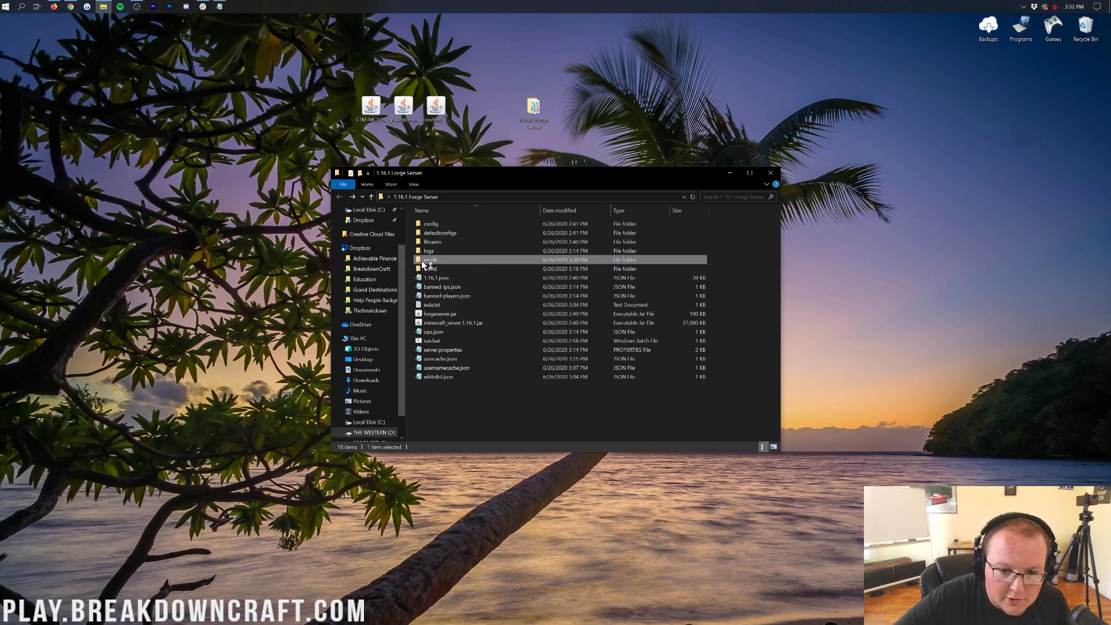
Step: Check the mods folder of the 1.16.1 Forge Server, return to the server folder and start the server with run.bat
double_click(427, 259)
key("alt+Up")
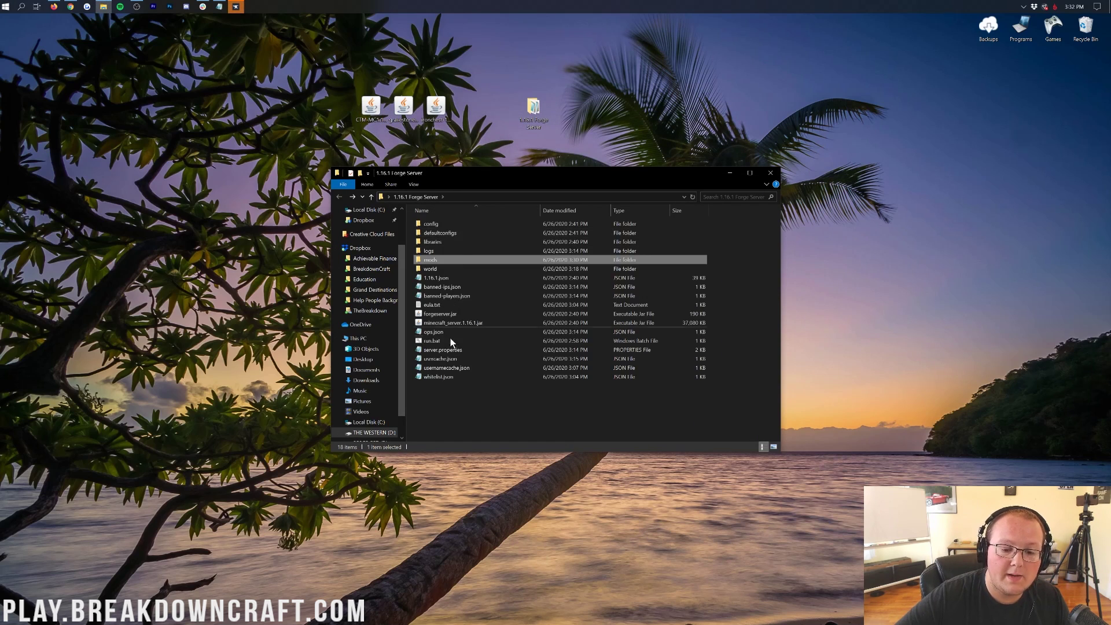
left_click(445, 341)
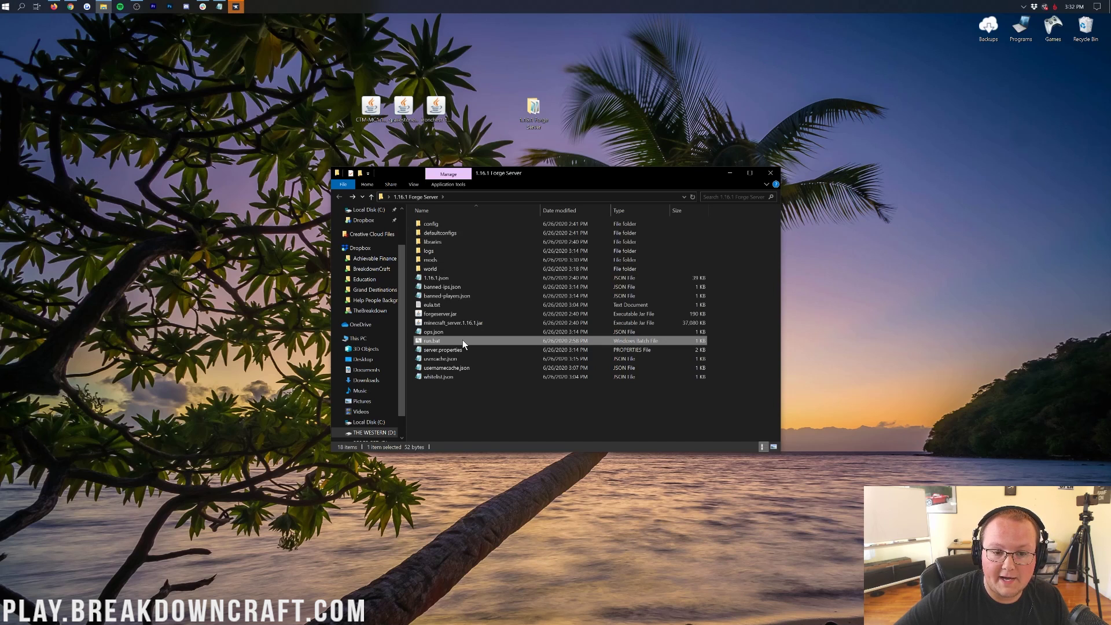
double_click(463, 341)
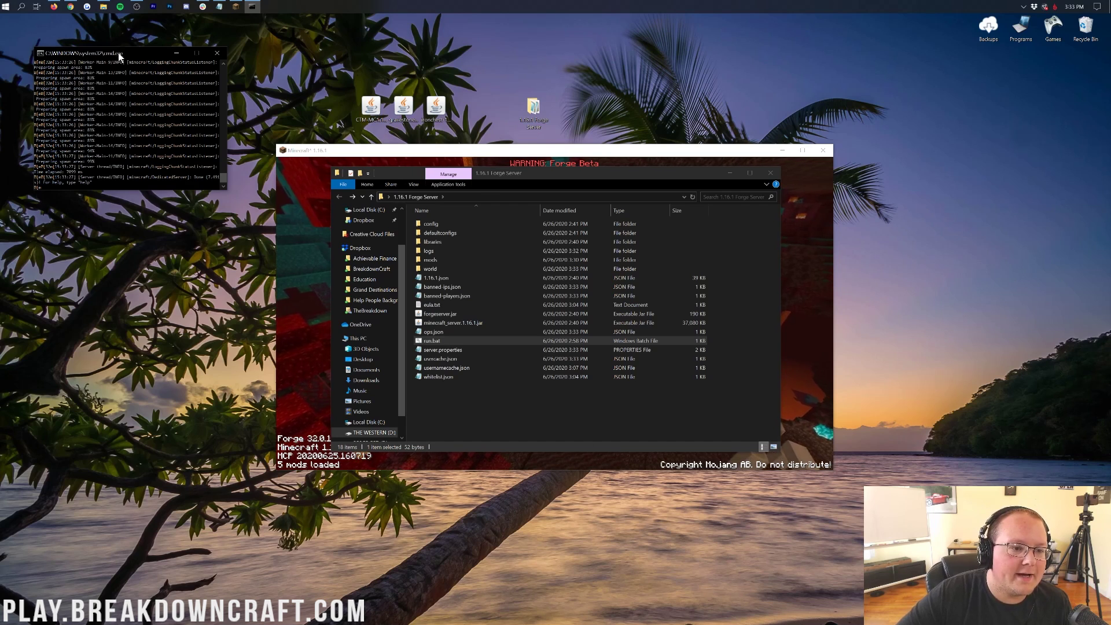
Step: Place the server console beside the Minecraft window and close the server folder
left_click_drag(119, 58, 168, 151)
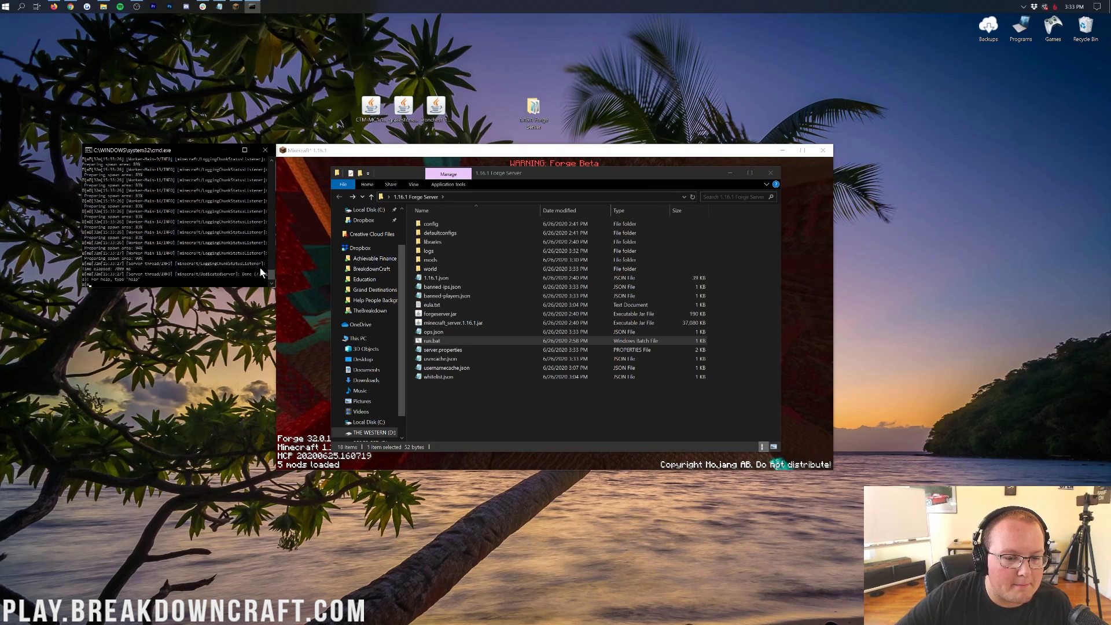
left_click_drag(271, 275, 248, 169)
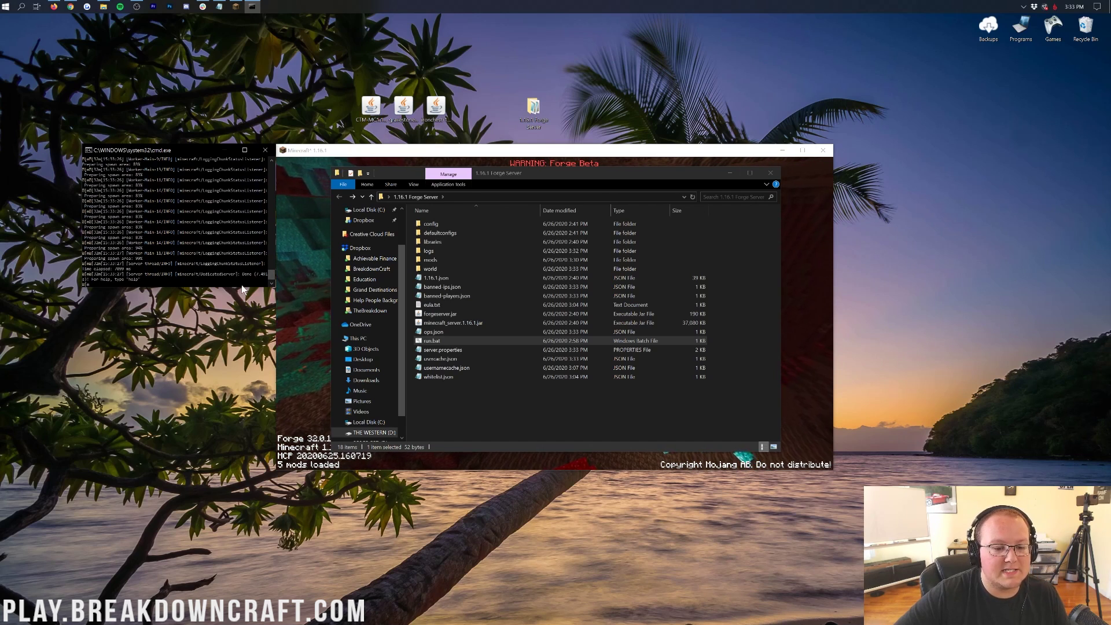
left_click(770, 173)
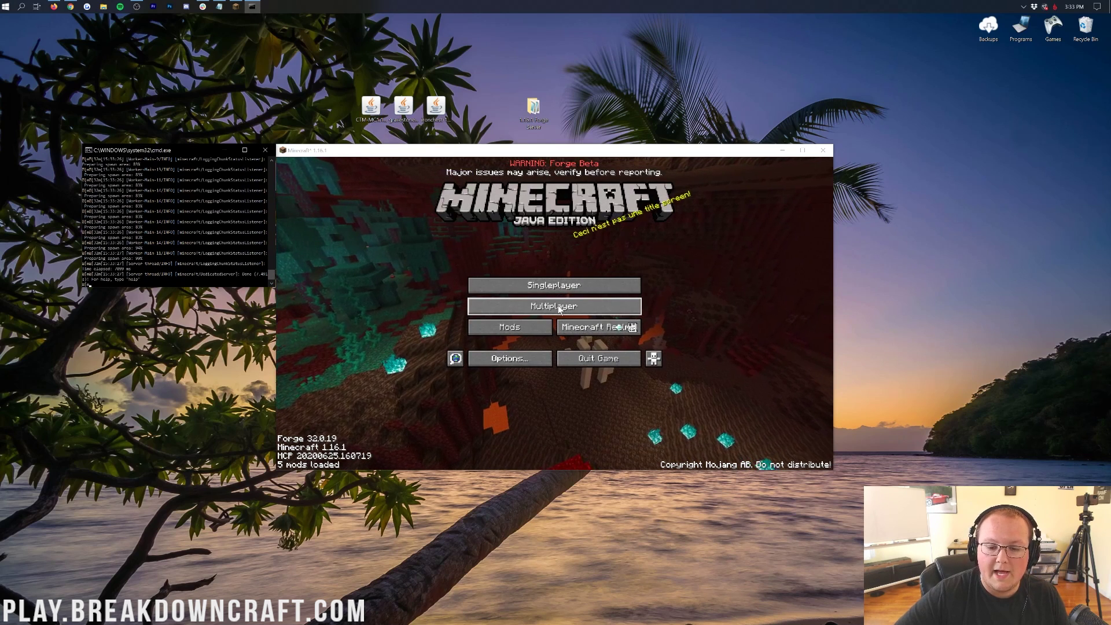
Step: Join the multiplayer server at 192.168.1.137 through a direct connection
left_click(559, 308)
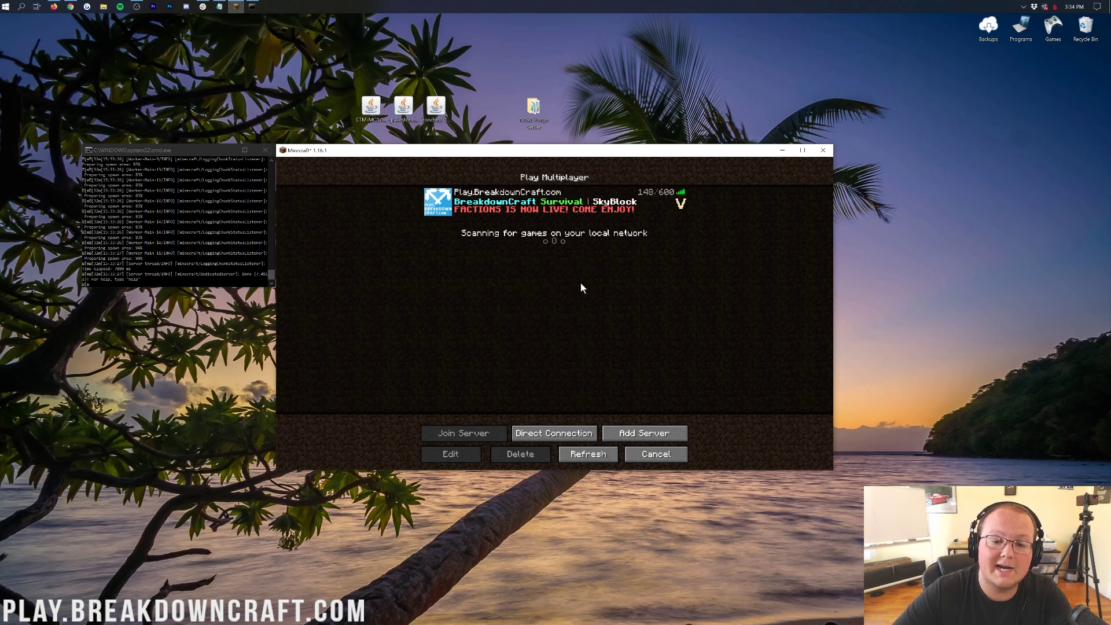
left_click(561, 435)
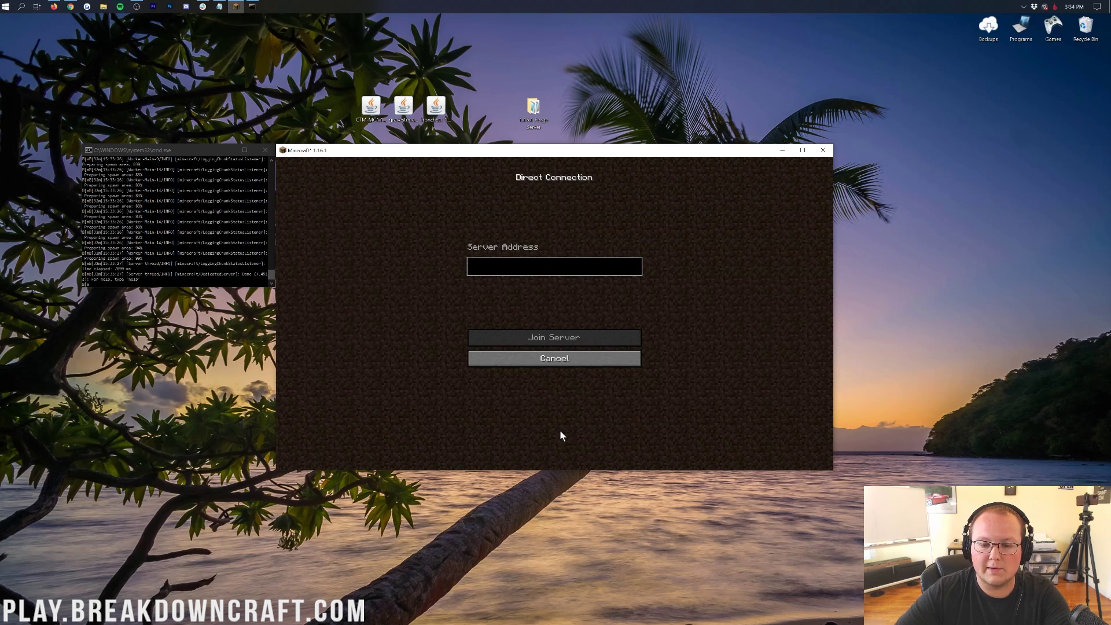
left_click(524, 274)
type("192.1")
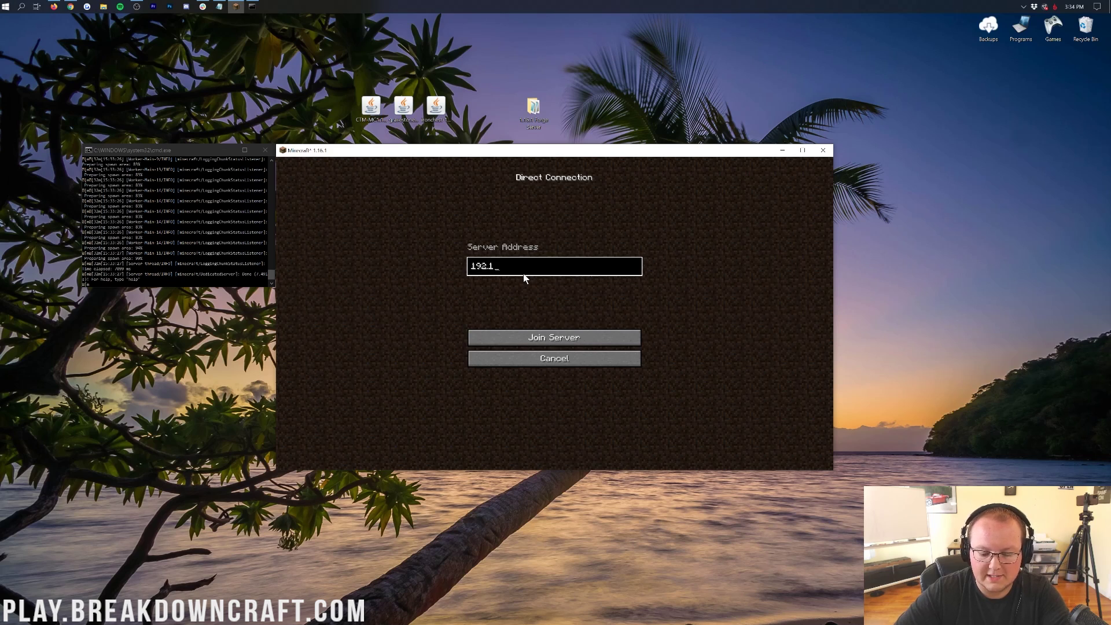
type("68.1.")
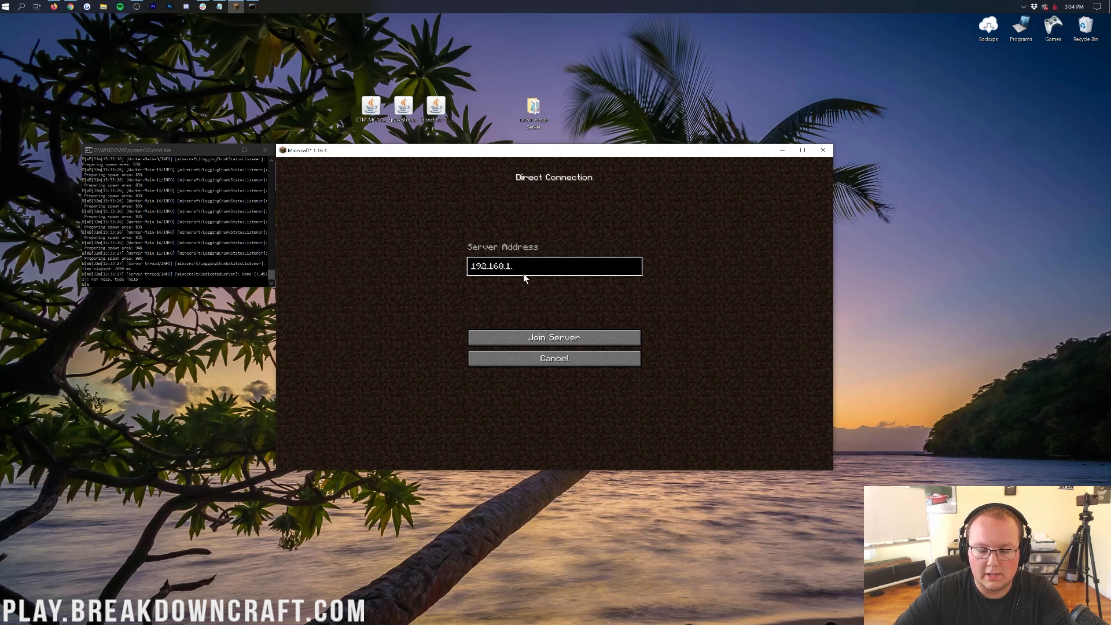
type("137")
left_click(533, 337)
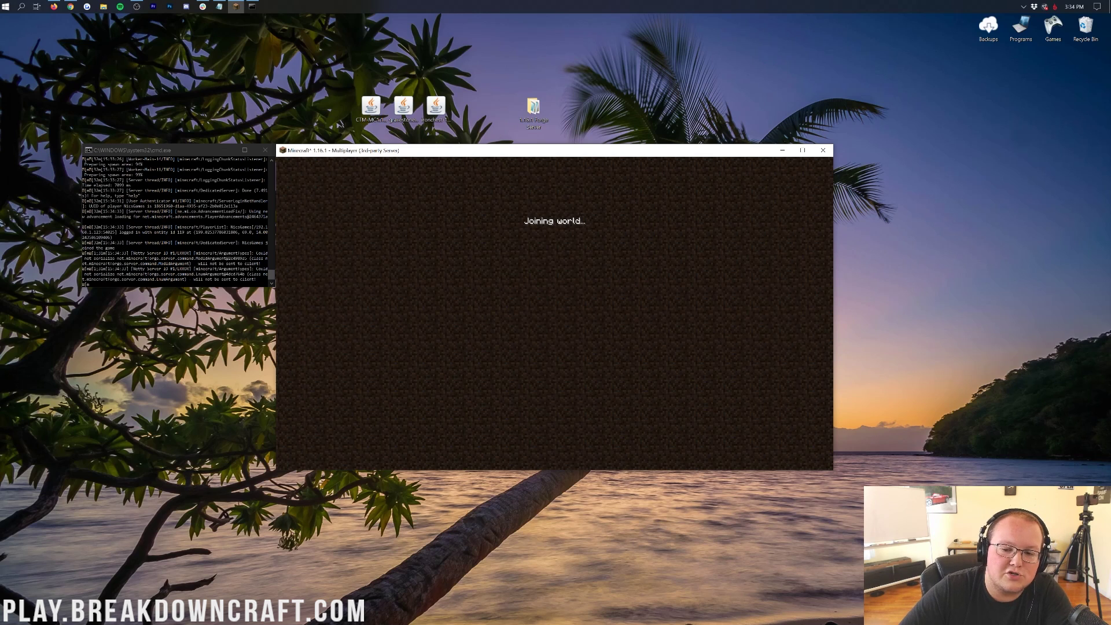
Step: Make the joined player a server operator by running the op command in the server console
left_click(189, 237)
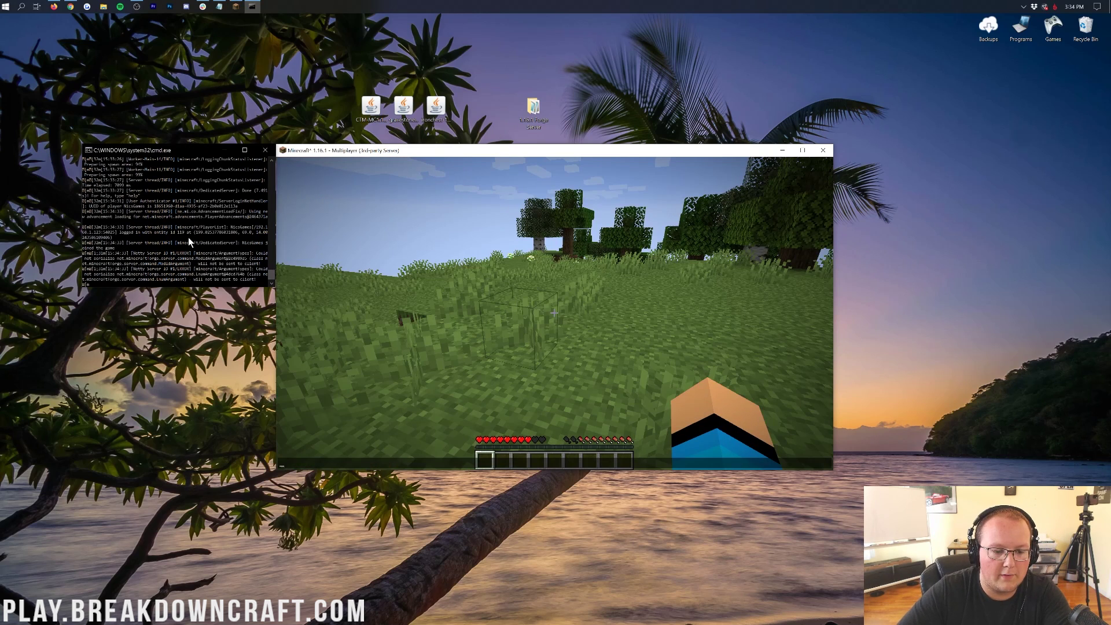
type("op nicsgames")
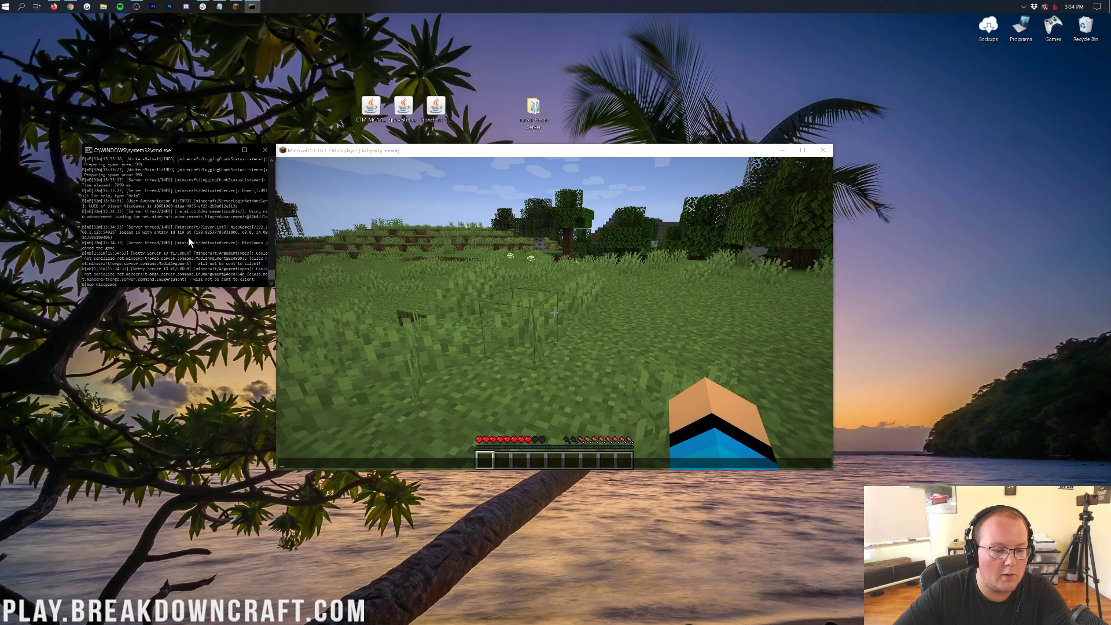
key("Return")
Step: Switch the player to creative mode in the game with the command /gamemode creative
left_click(398, 352)
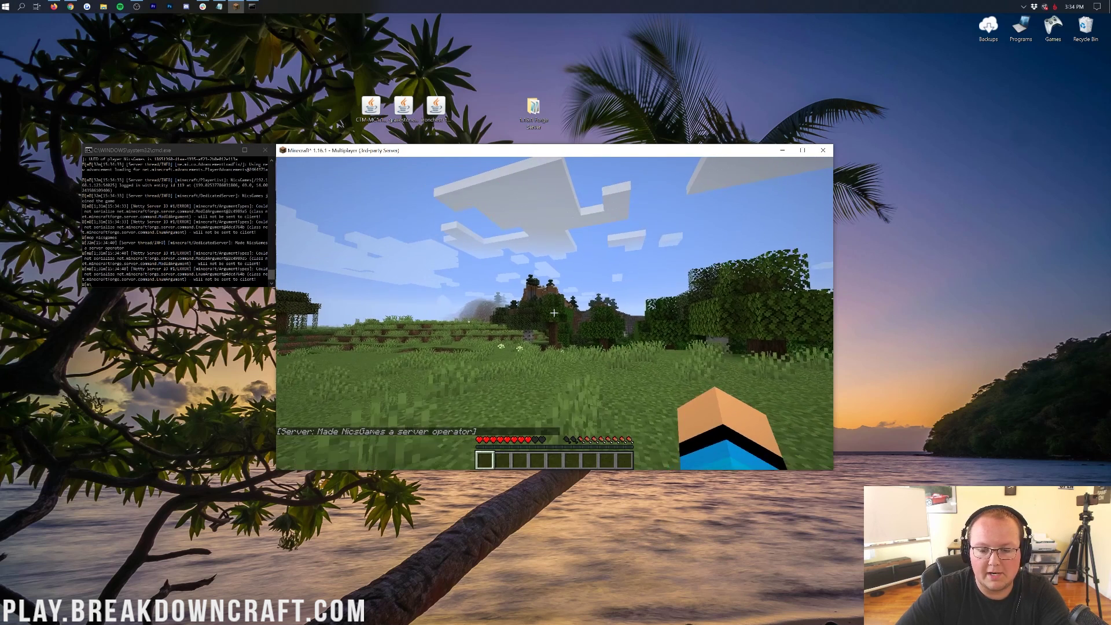
type("/ga")
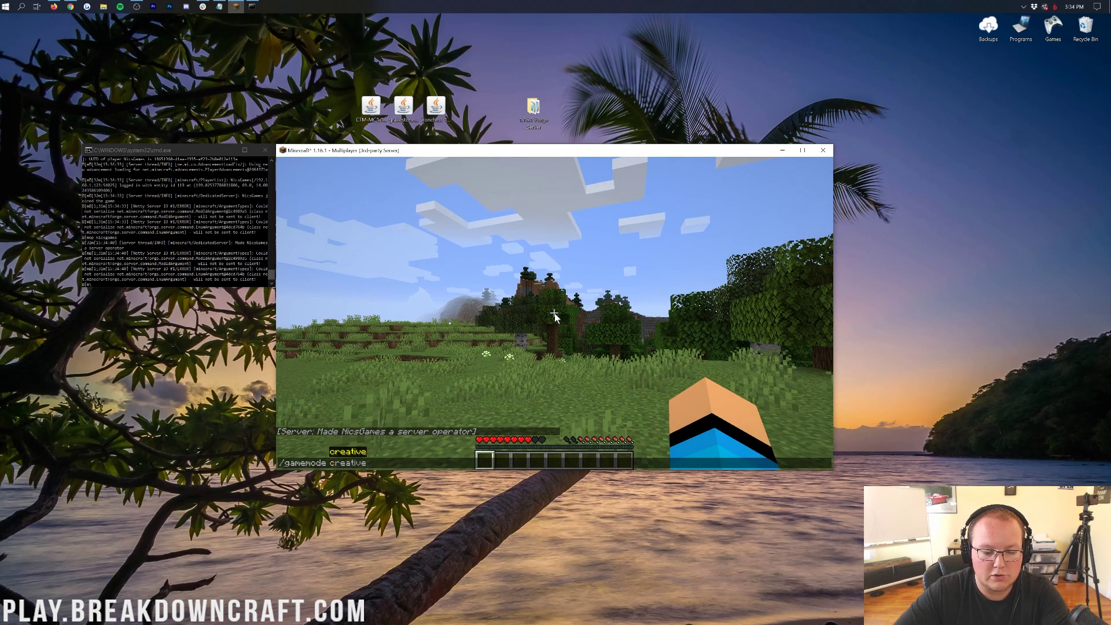
type("memode creative")
key("Return")
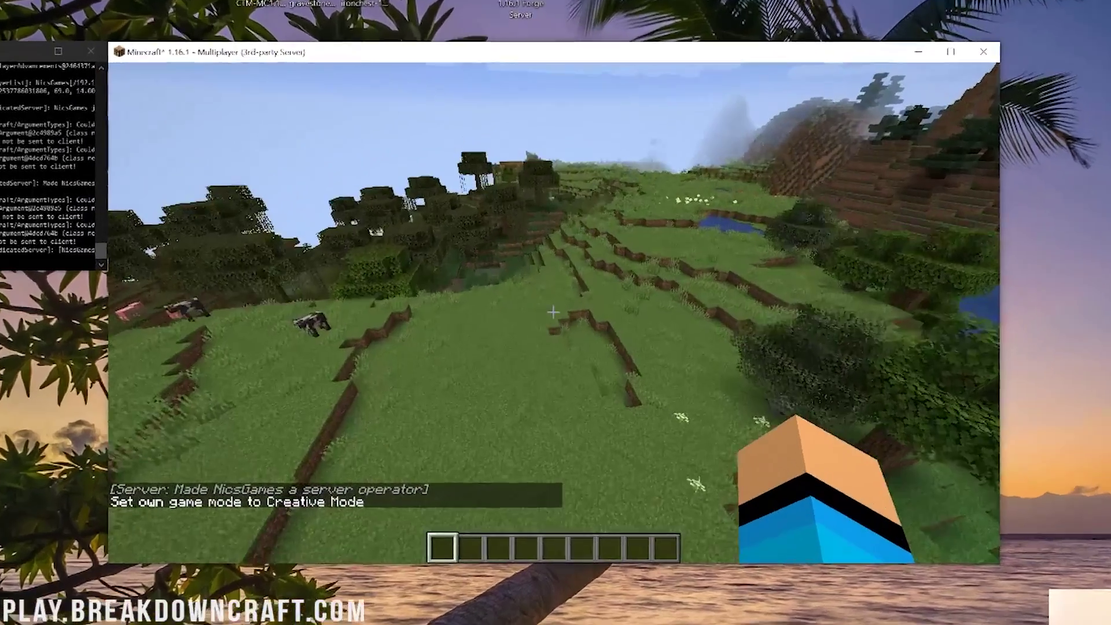
Step: Fill six hotbar slots with different building blocks from the creative inventory and close it
key("e")
left_click(569, 301)
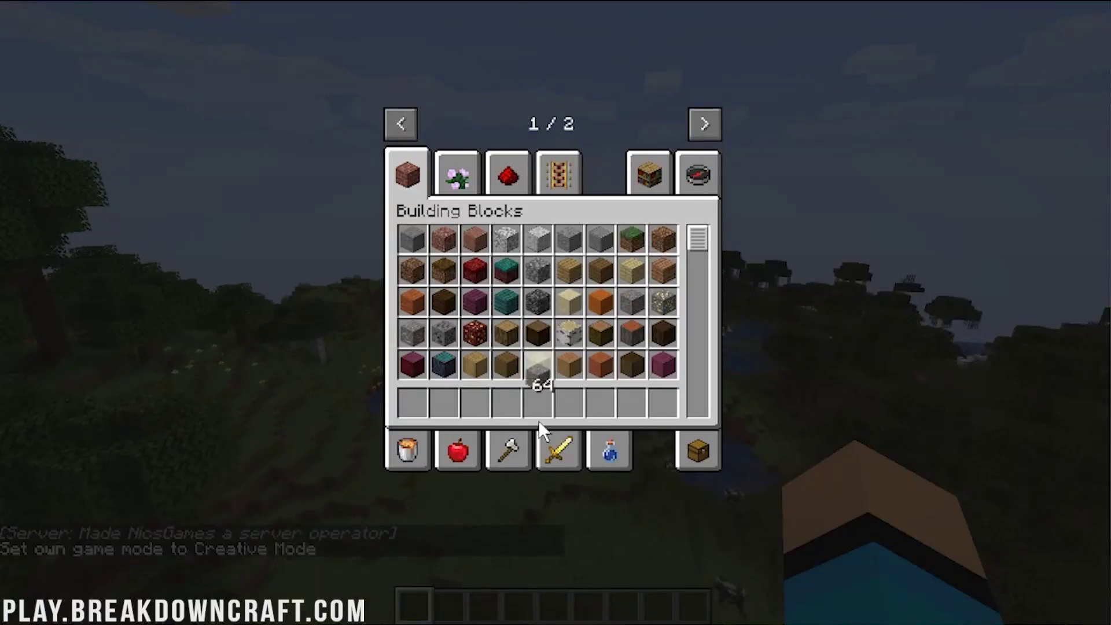
left_click(535, 402)
left_click(499, 338)
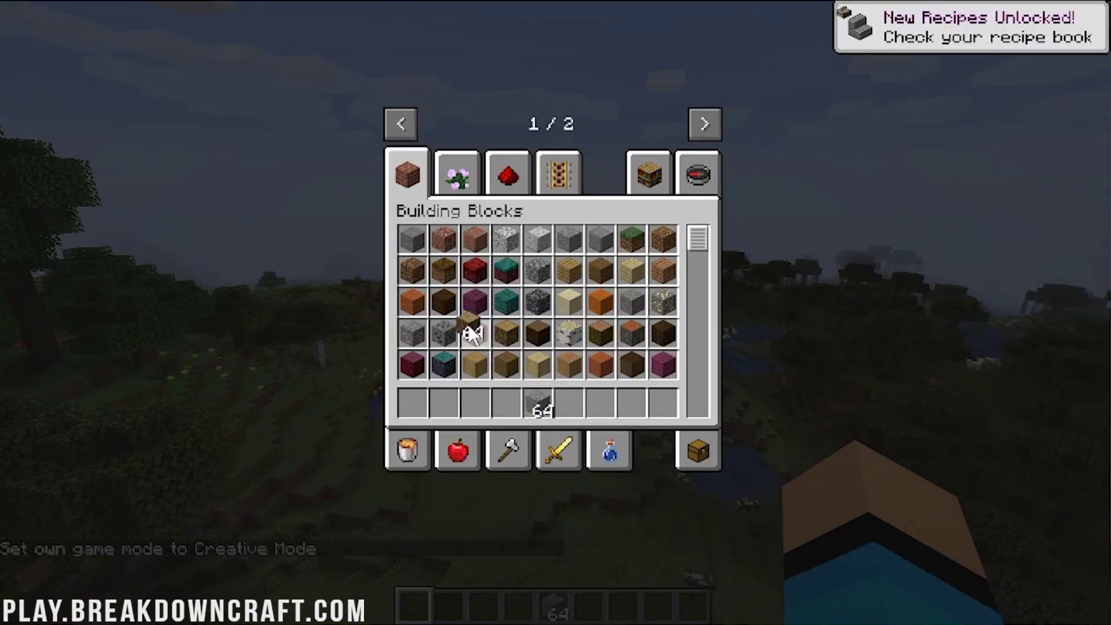
left_click(471, 335)
left_click(474, 333)
left_click(506, 402)
left_click(474, 301)
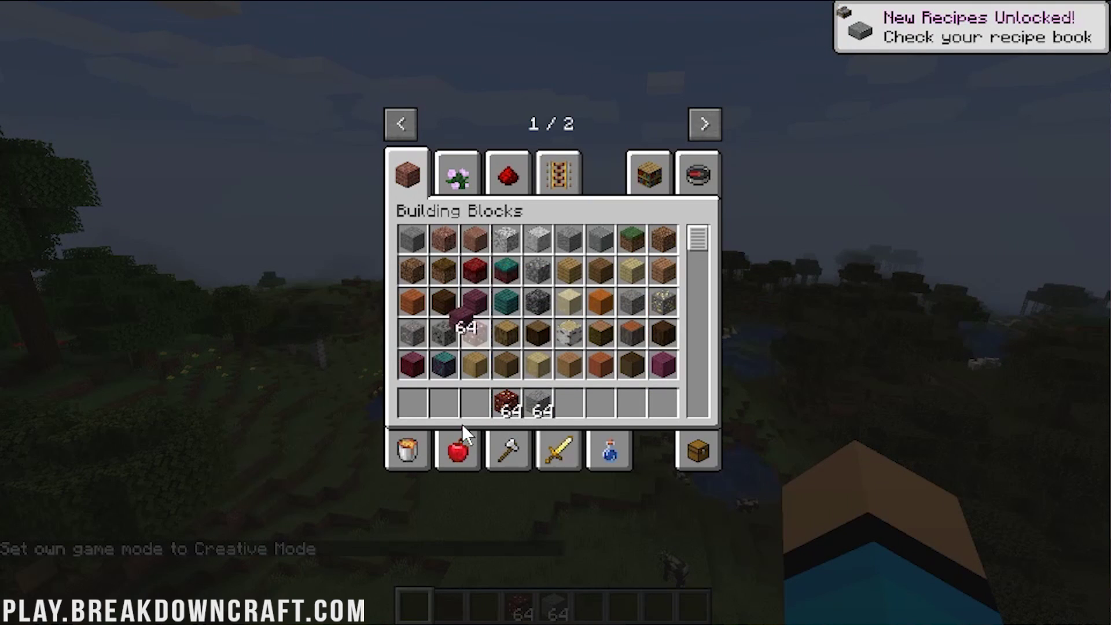
left_click(473, 405)
left_click(489, 267)
left_click(443, 404)
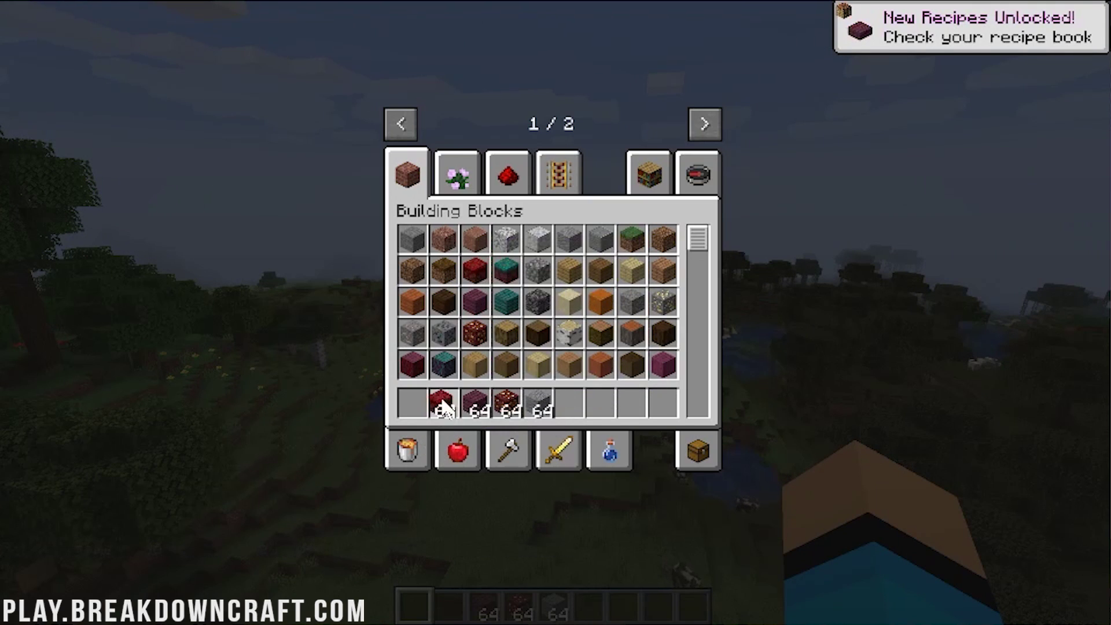
left_click(508, 267)
left_click(573, 402)
left_click(664, 362)
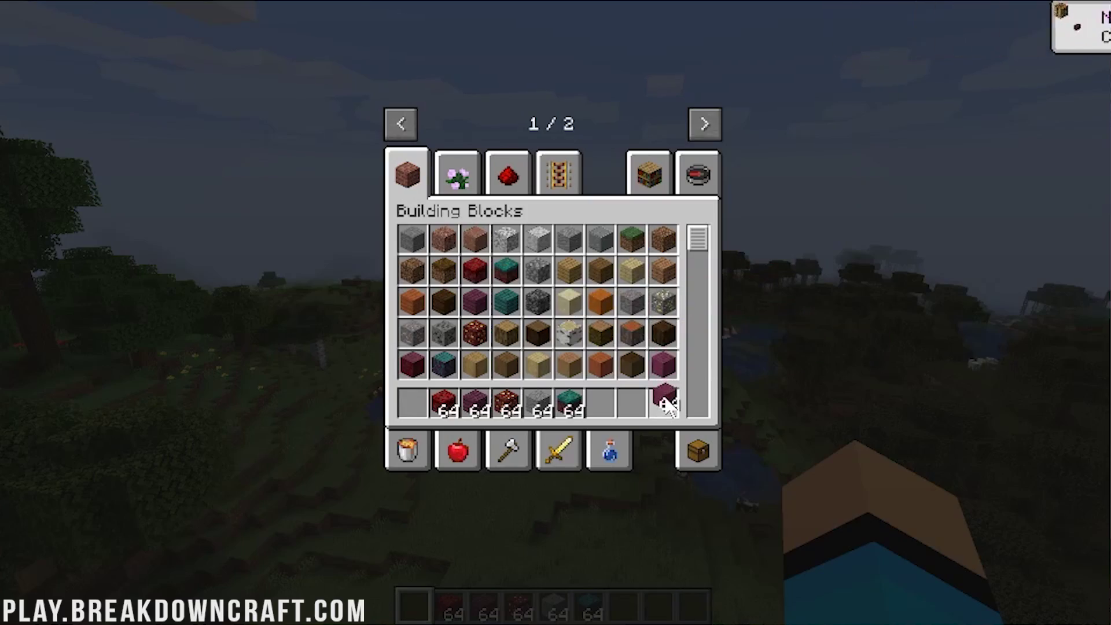
left_click(664, 403)
key("e")
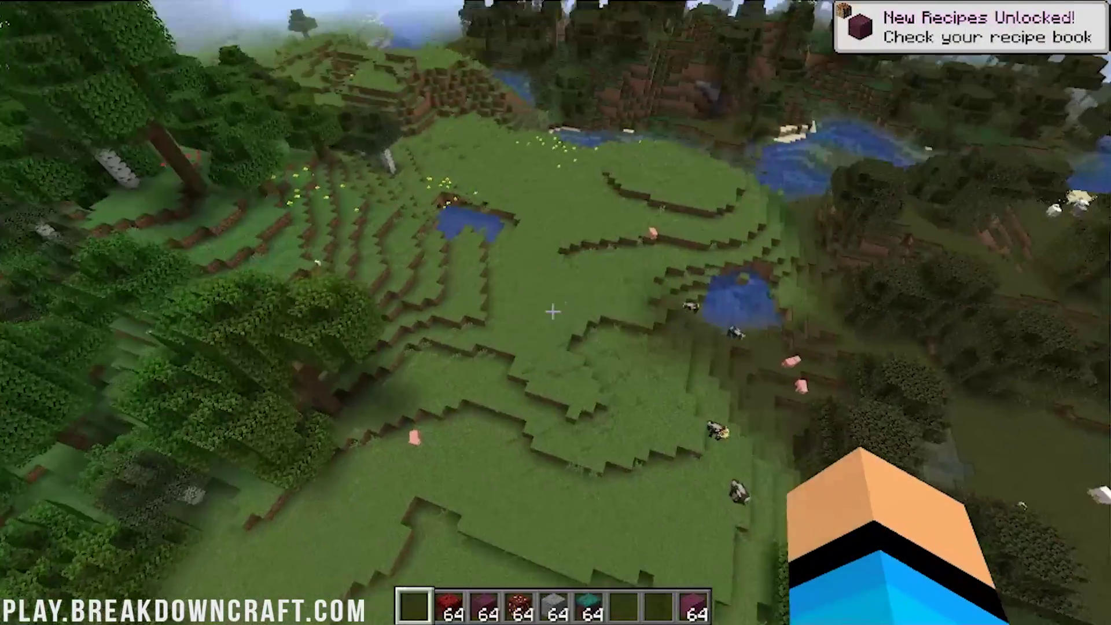
Step: Fly high above the ground and run /gamemode survival so that the player falls to their death
key("space")
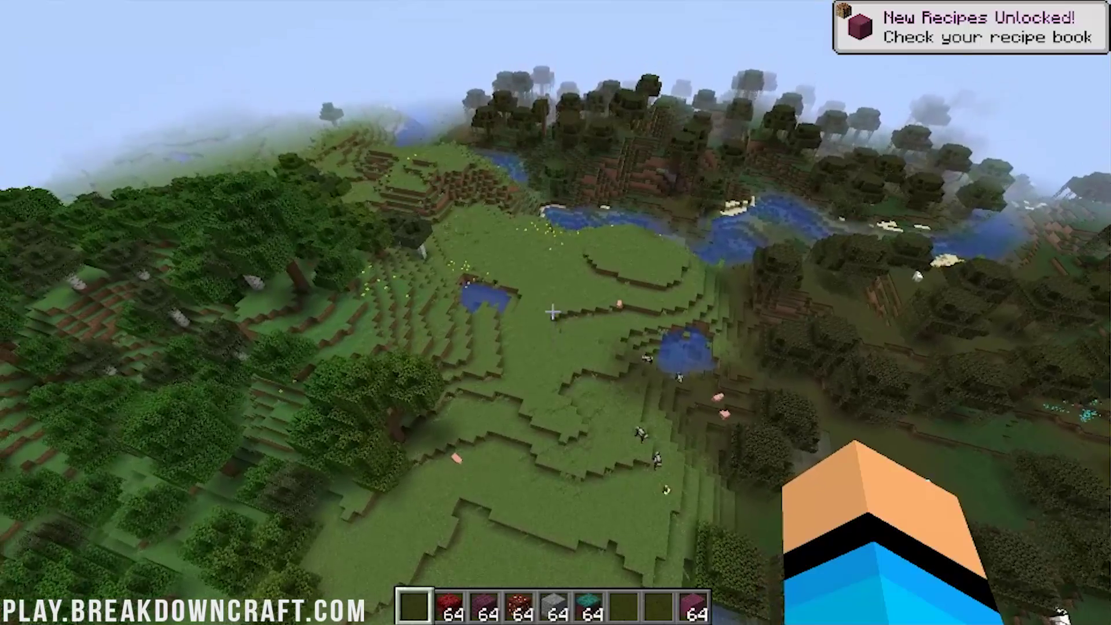
key("t")
key("Up")
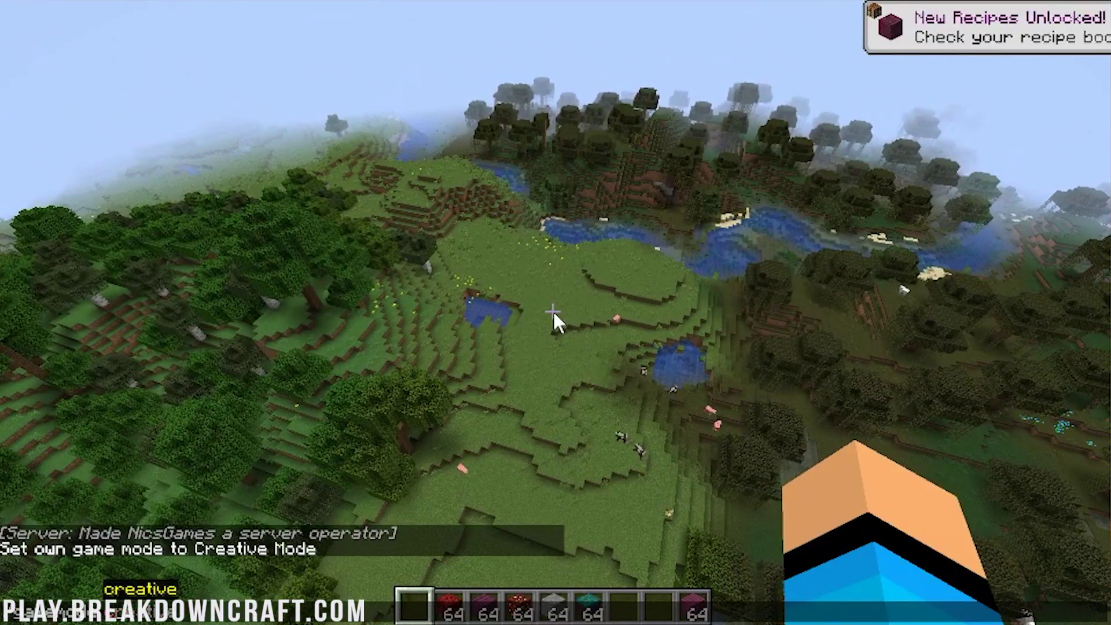
key("BackSpace")
key("BackSpace")
key("BackSpace")
key("BackSpace")
key("BackSpace")
key("BackSpace")
key("BackSpace")
key("BackSpace")
type("survival")
key("Return")
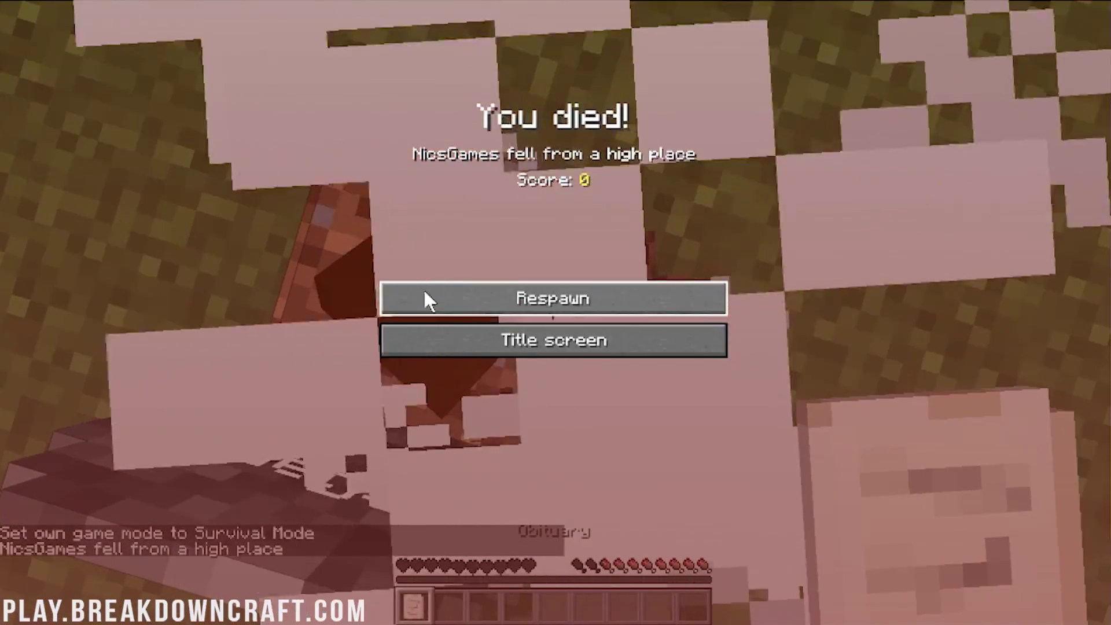
Step: Respawn and switch back to creative mode with the command /gamemode creative
left_click(424, 298)
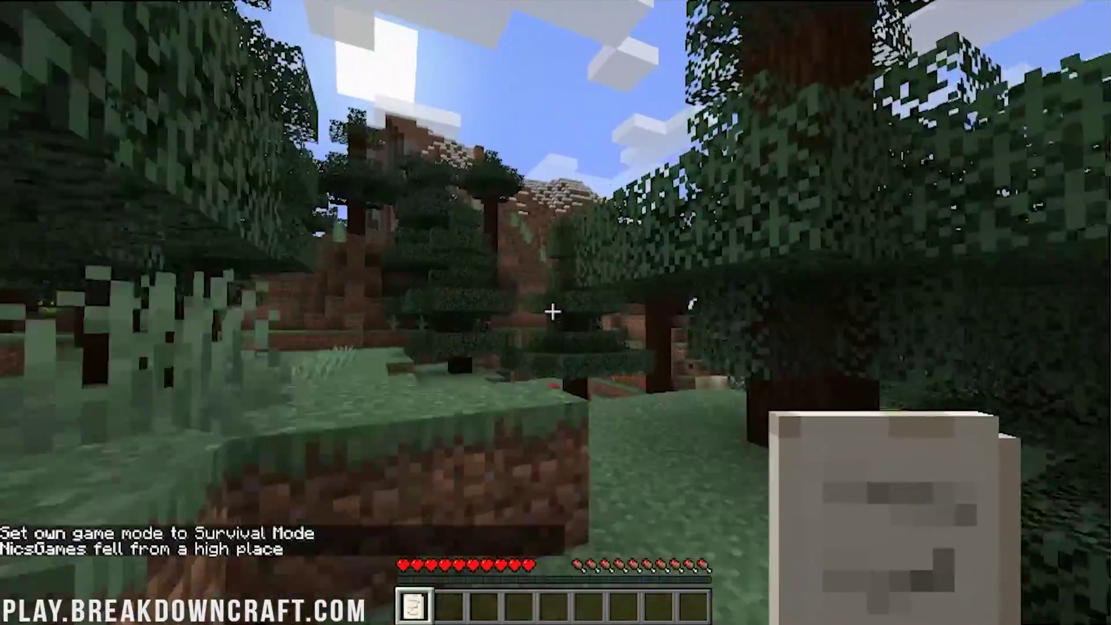
key("slash")
type("gamemode creative")
key("Return")
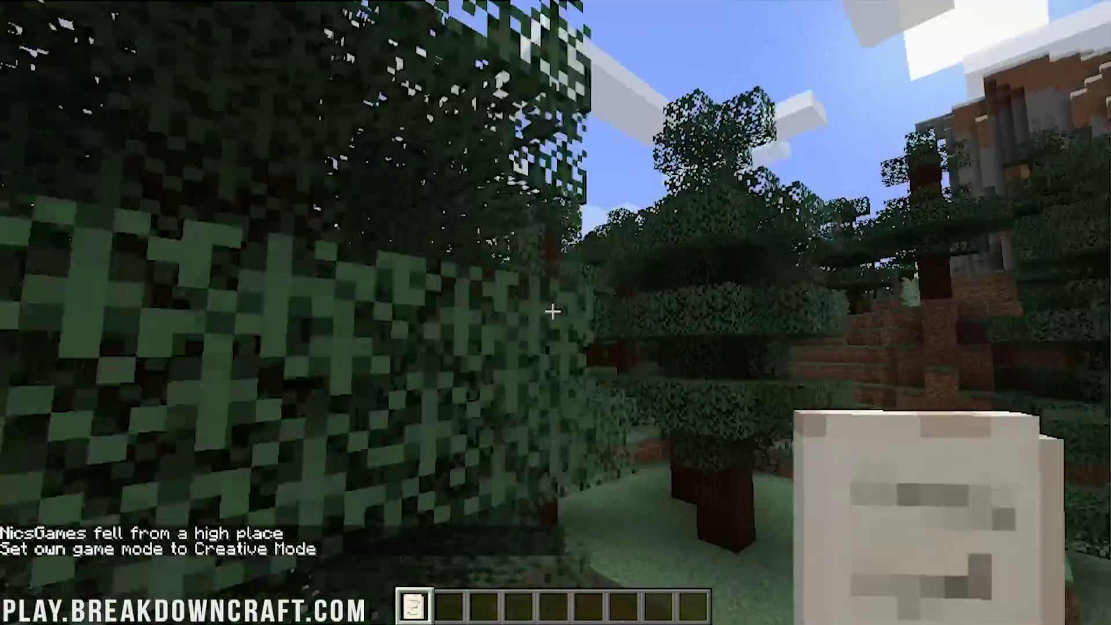
Step: Take off and fly over the forest and across the river to the grassy plains to look for the grave
key("space")
key("space")
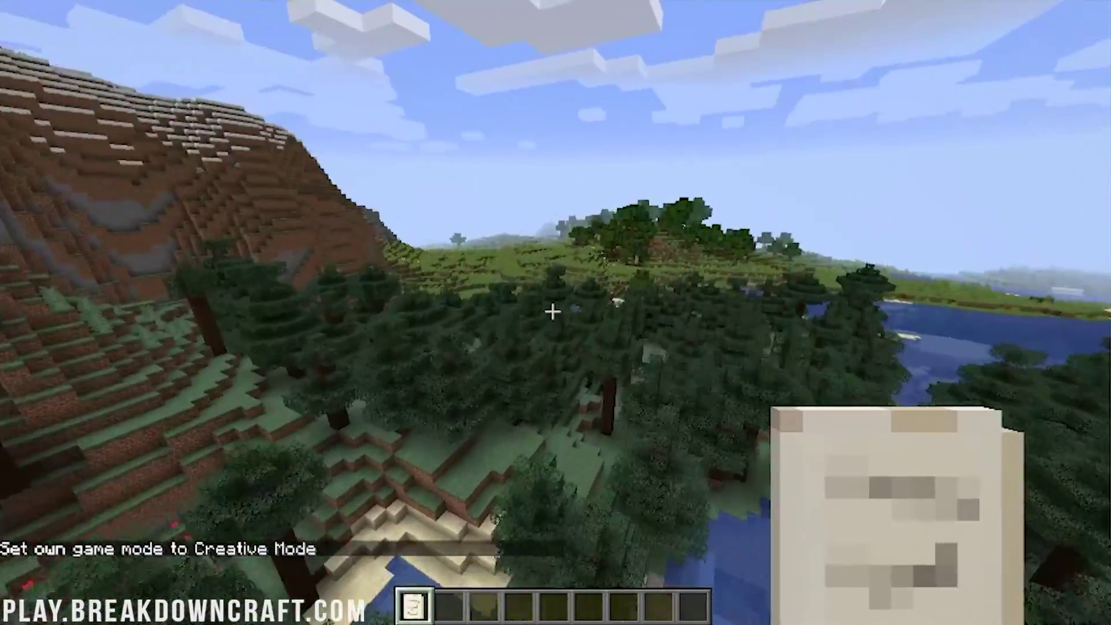
key("w")
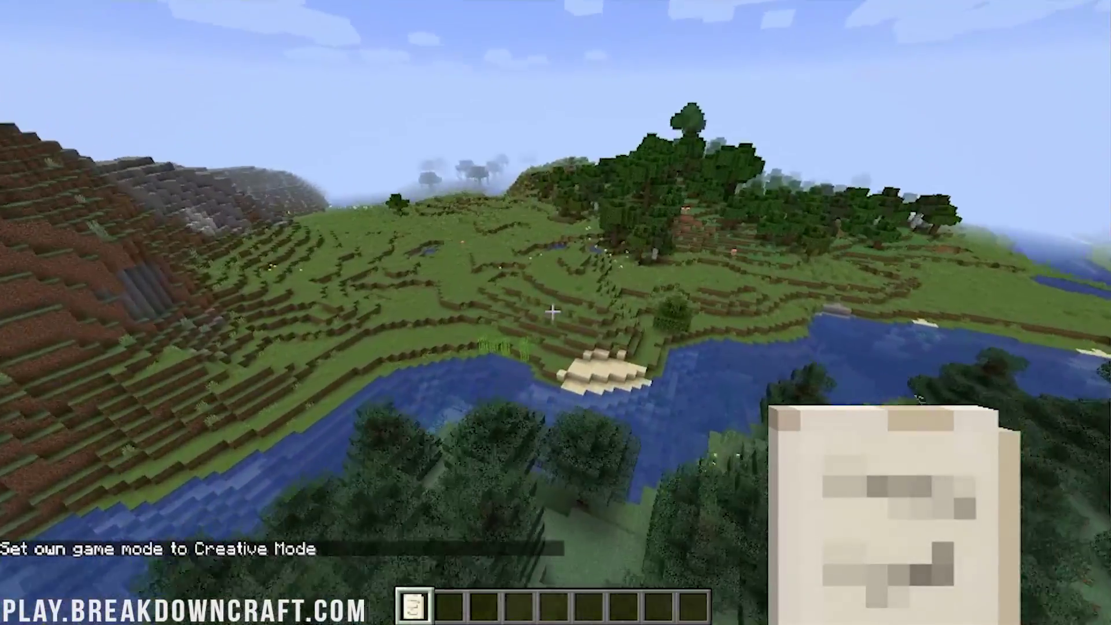
key("w")
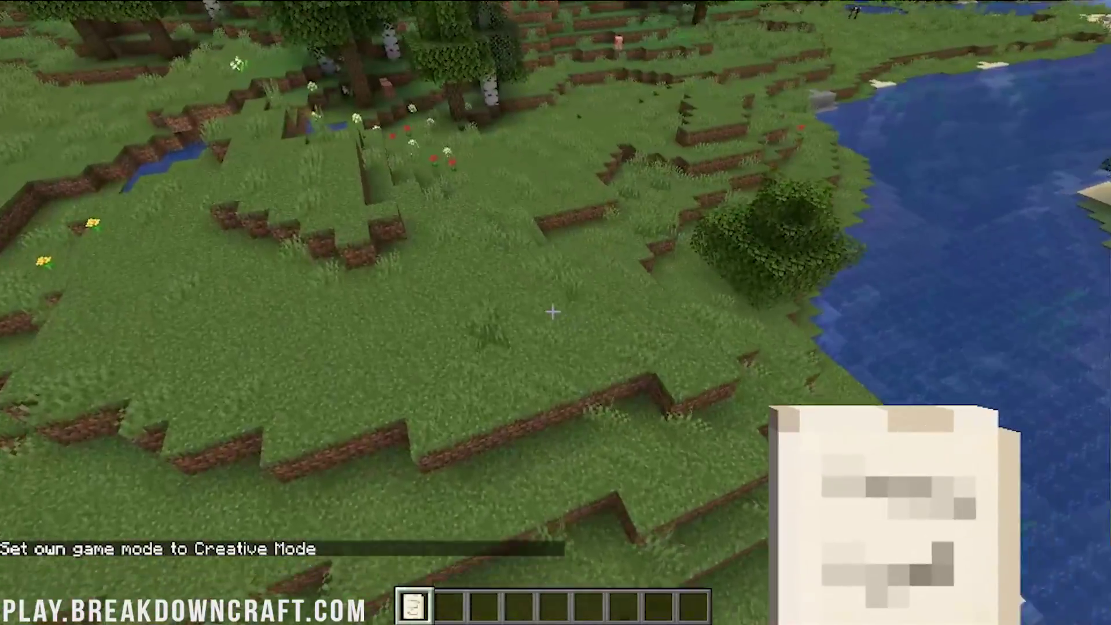
key("w")
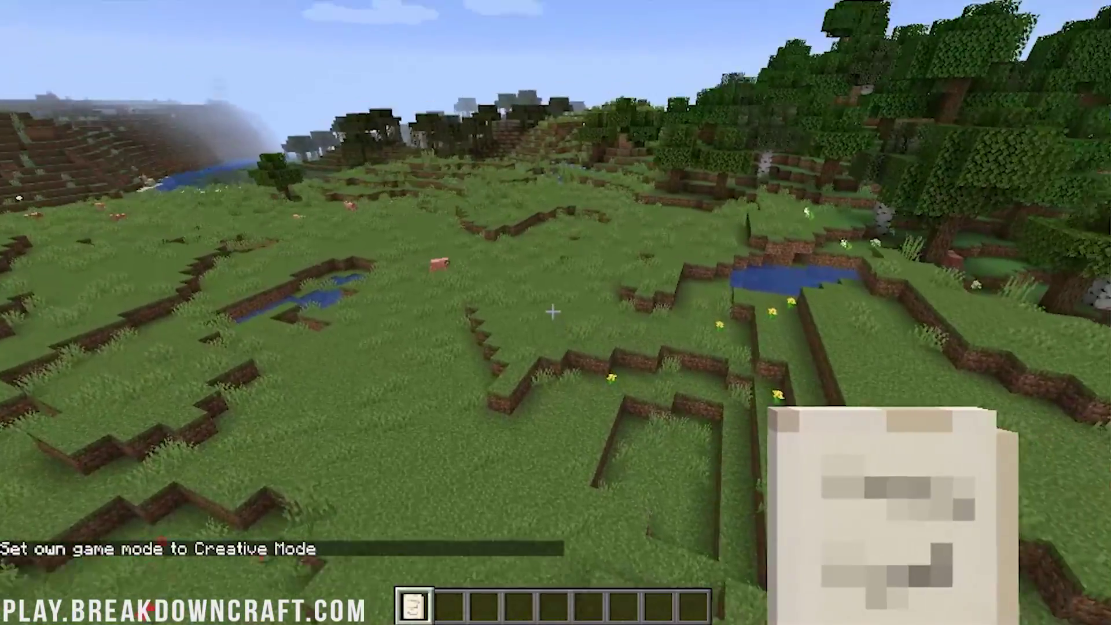
key("w")
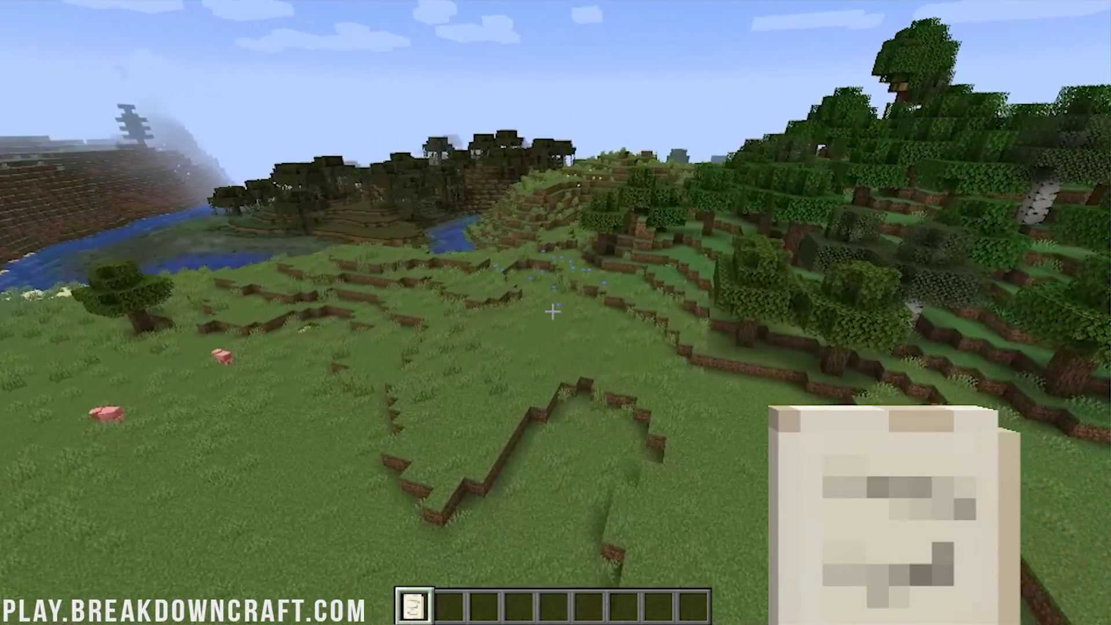
Step: Turn on the debug overlay with the player's coordinates and read the death location in the Player Death Info note
key("F3")
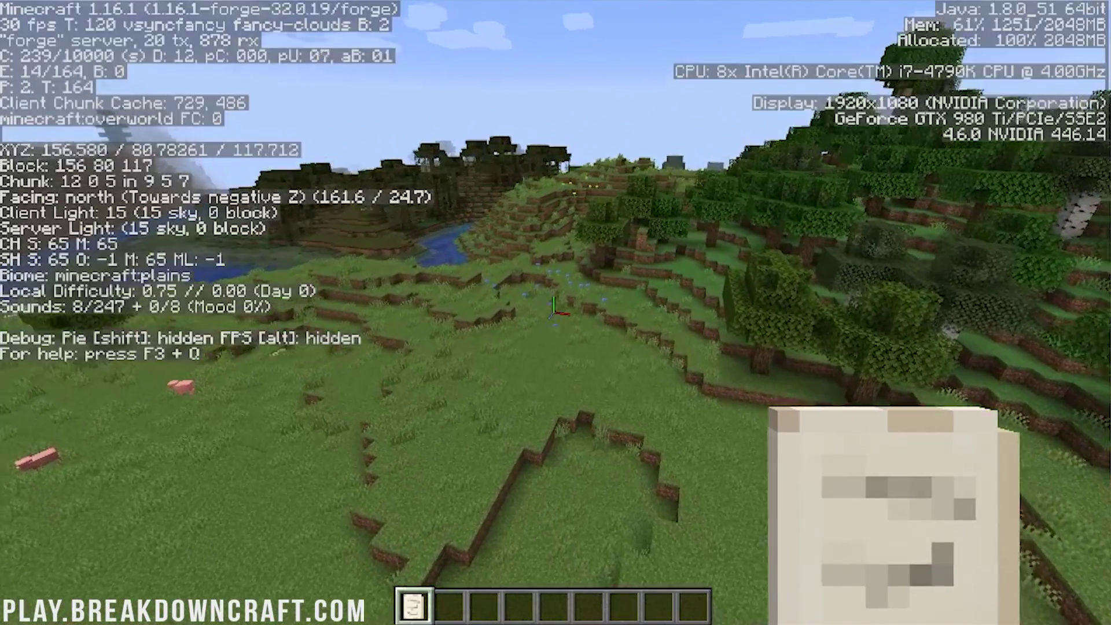
right_click(556, 313)
key("Escape")
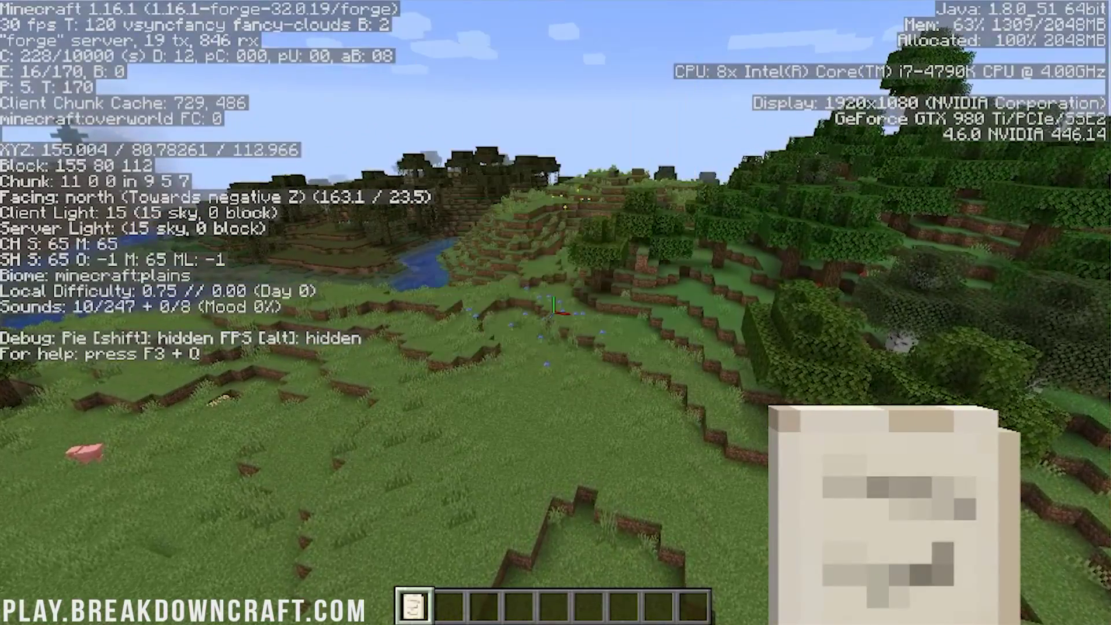
key("w")
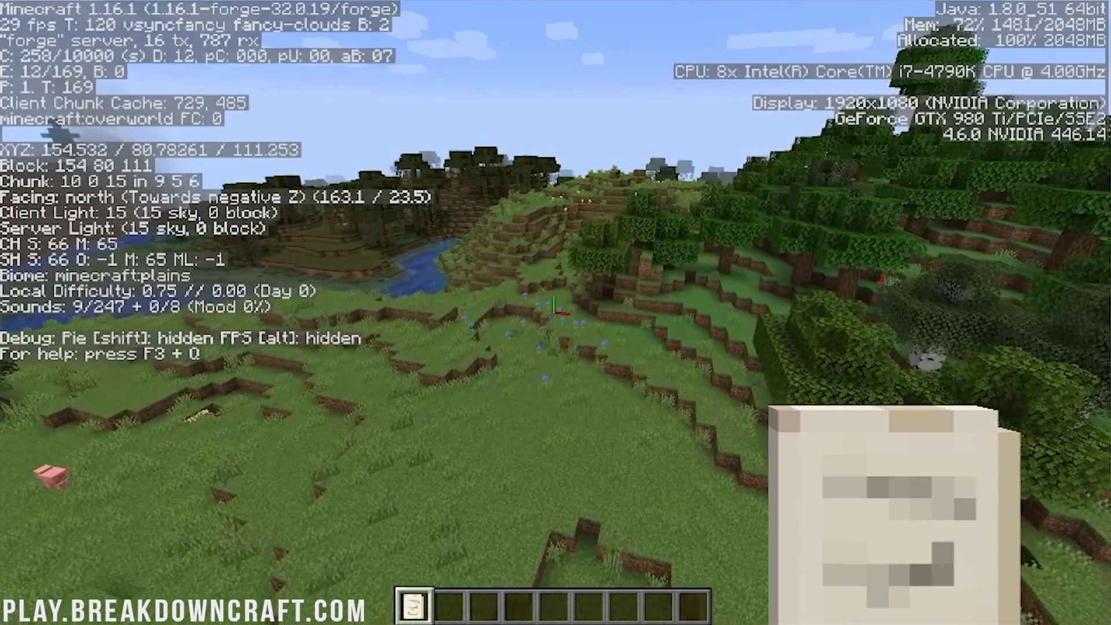
key("w")
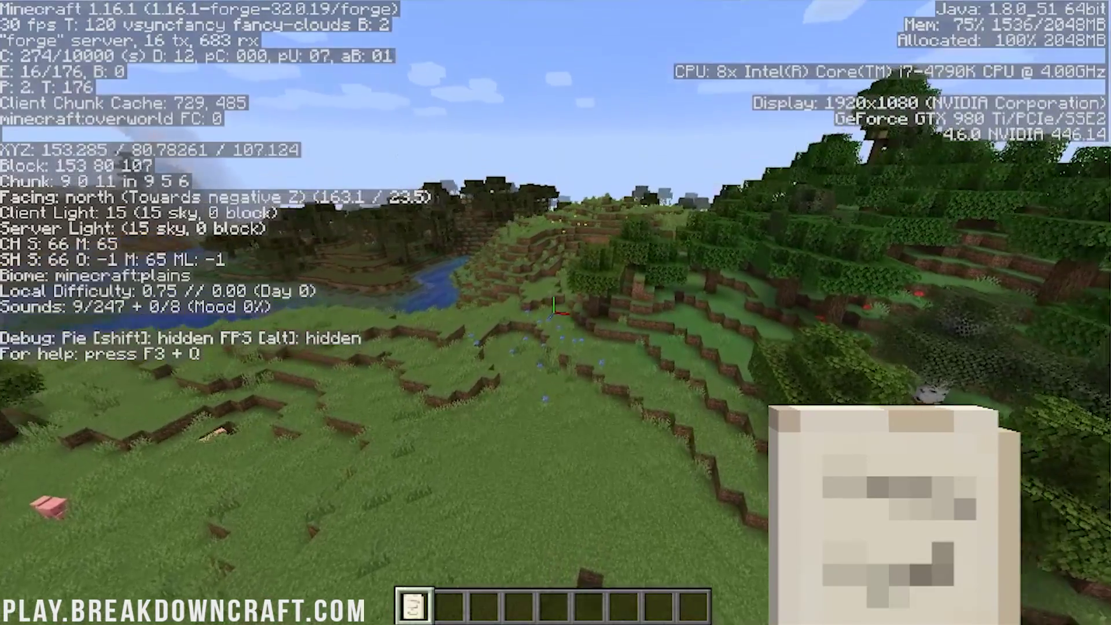
right_click(556, 313)
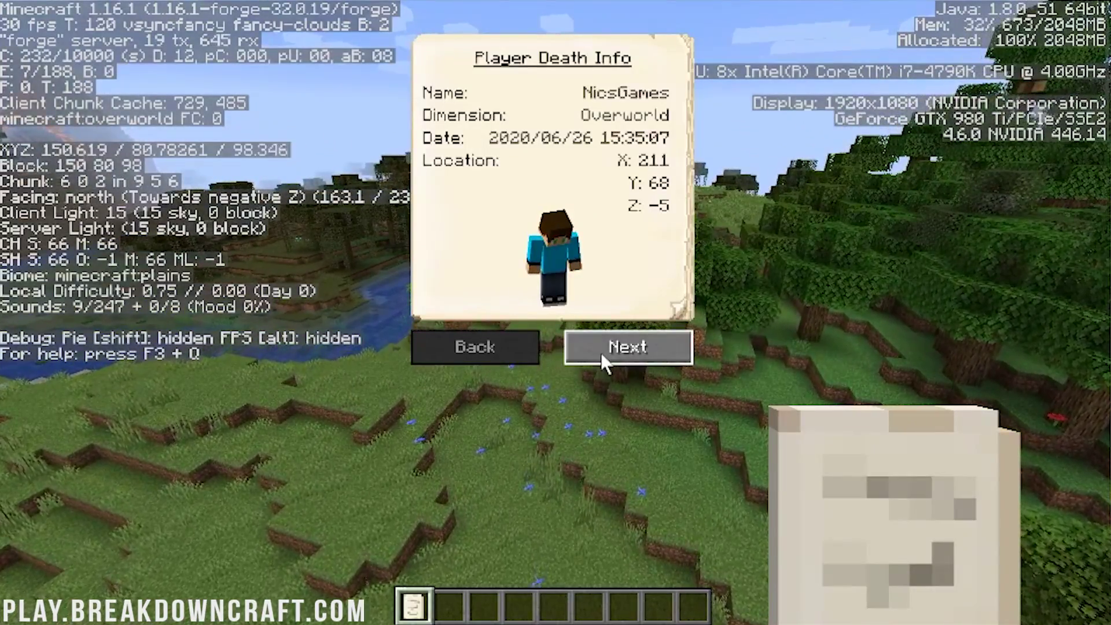
left_click(600, 353)
left_click(451, 343)
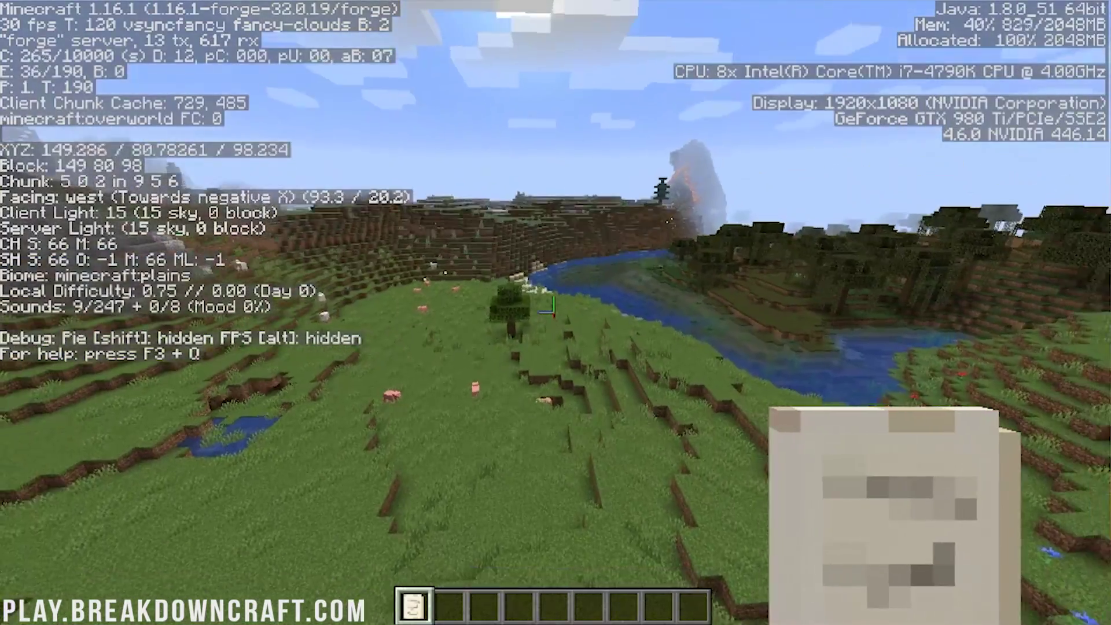
Step: Fly south across the river and over the taiga forest to look for the grave
key("w")
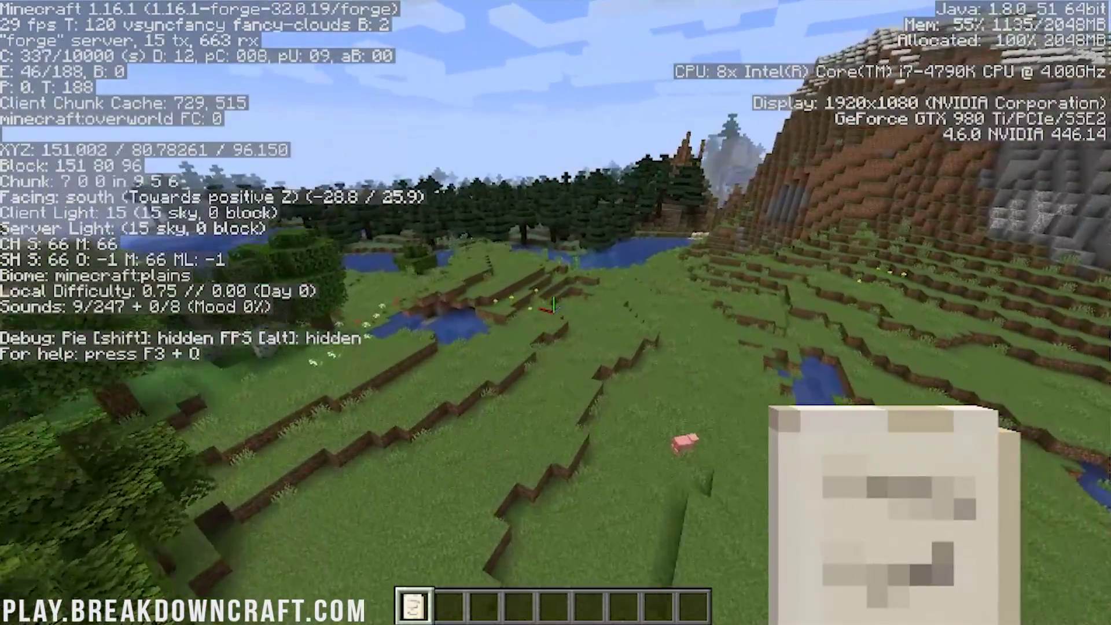
key("w")
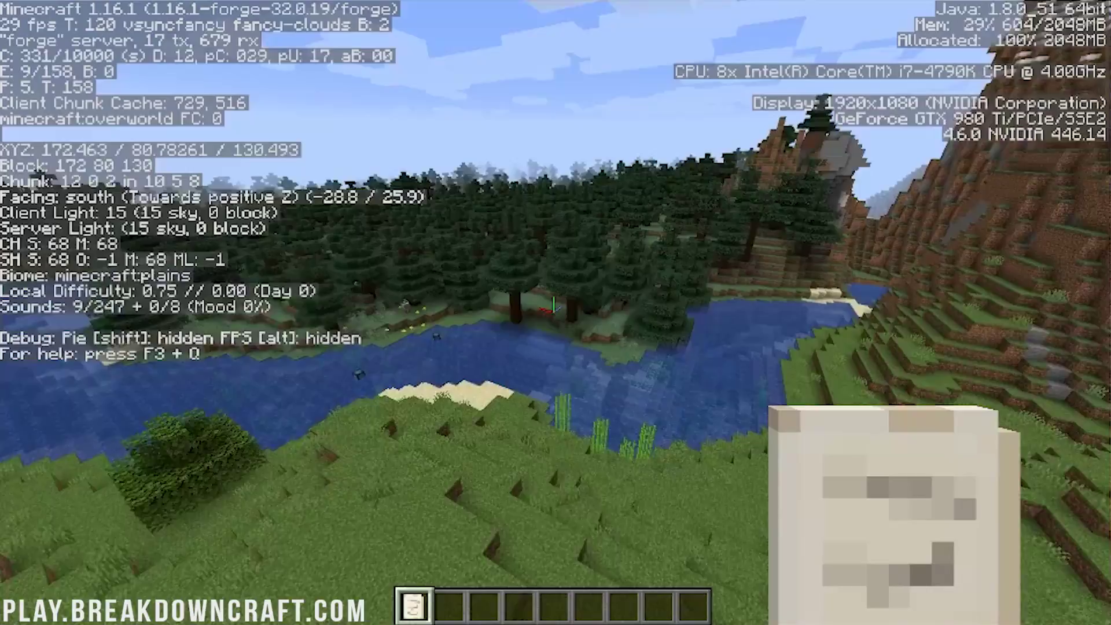
key("w")
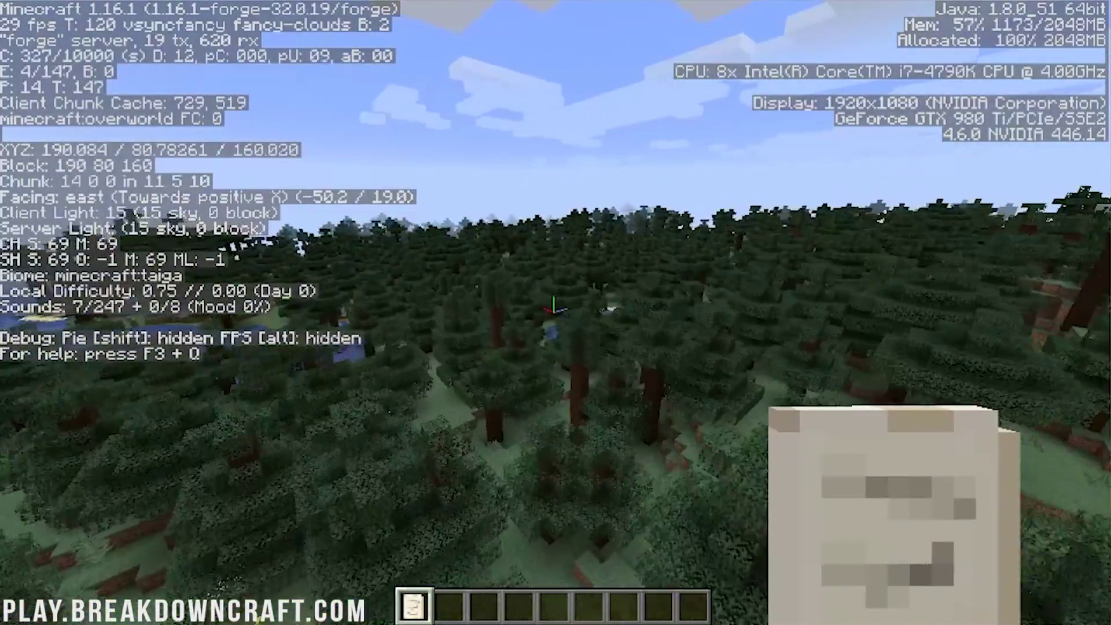
key("w")
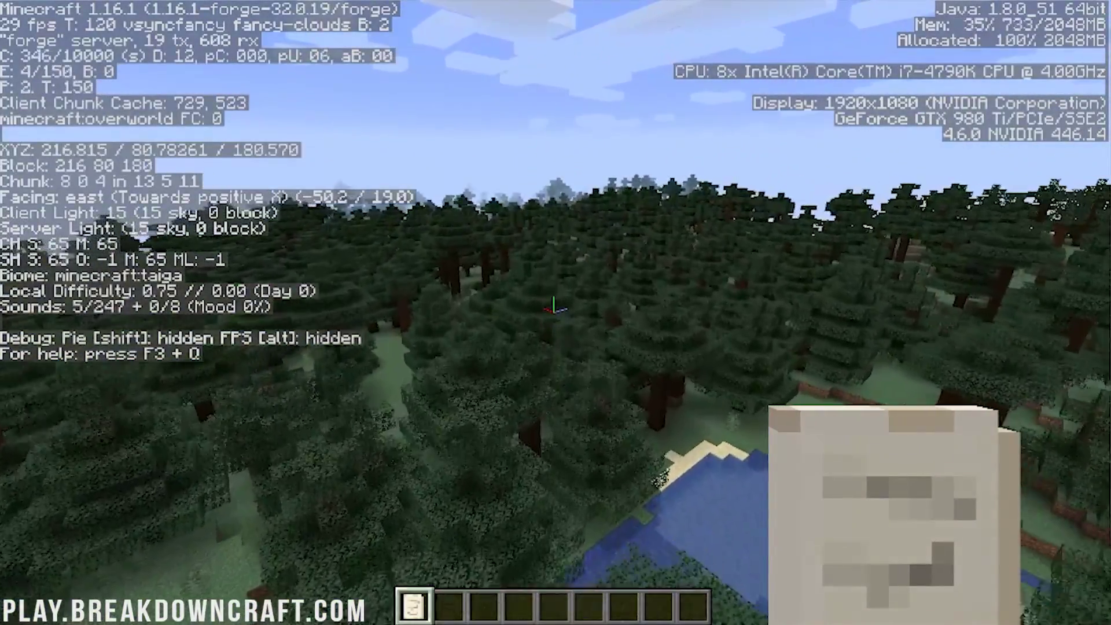
key("w")
Step: Search the creative inventory for "grave" and put the Grave block into the third hotbar slot
key("e")
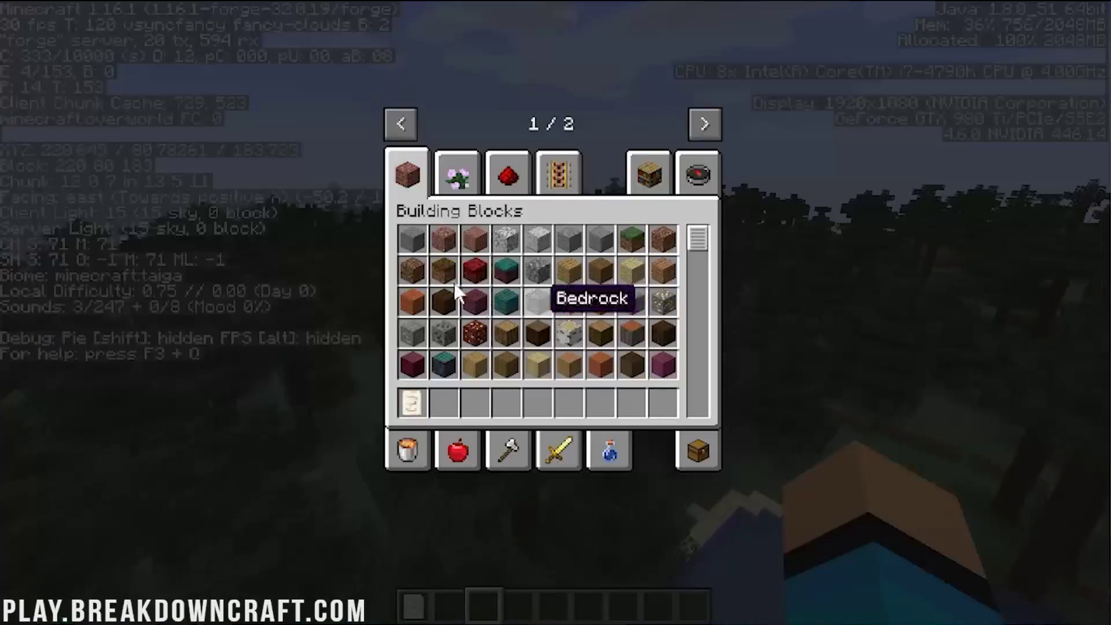
left_click(692, 181)
type("grave")
key("ctrl+a")
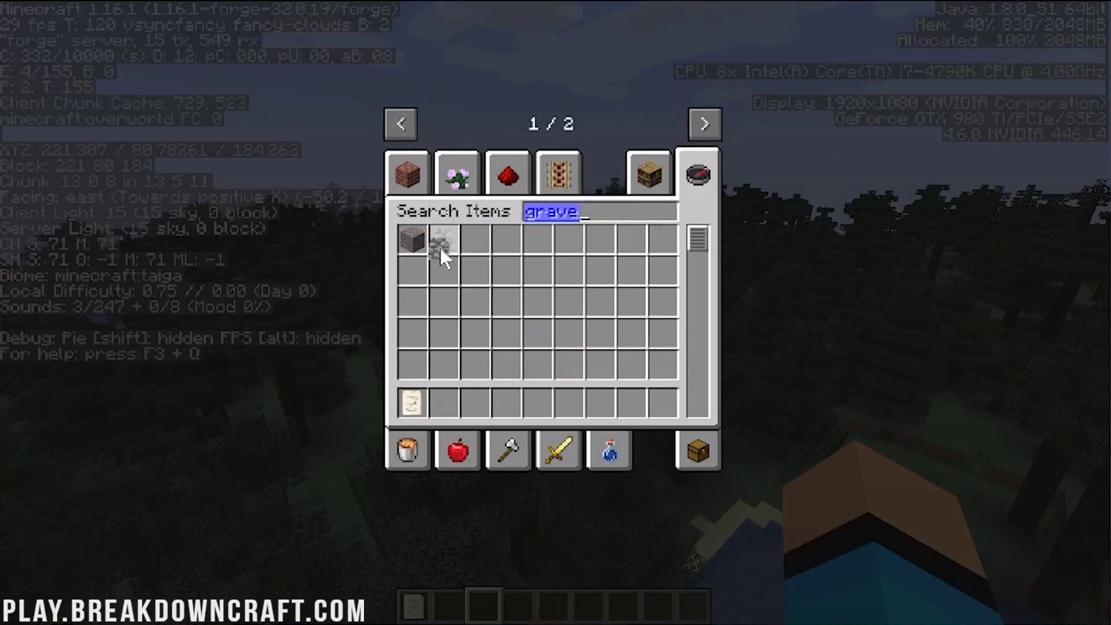
left_click(440, 248)
left_click(466, 400)
key("e")
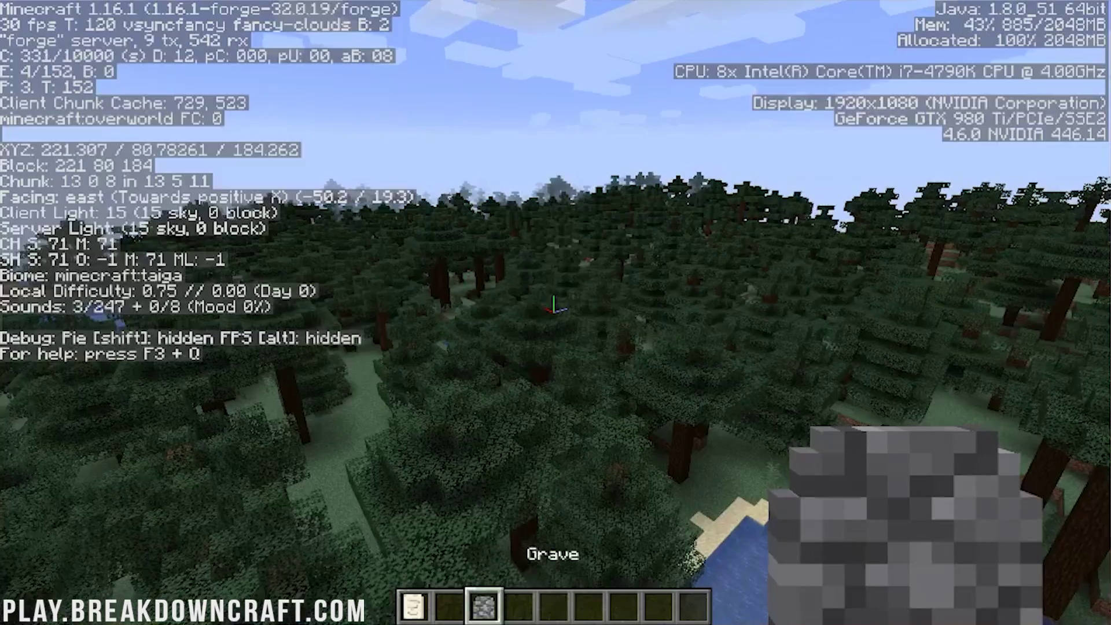
Step: Fly down to the grassy clearing beside the water and place several graves side by side on the ground
key("w")
key("shift")
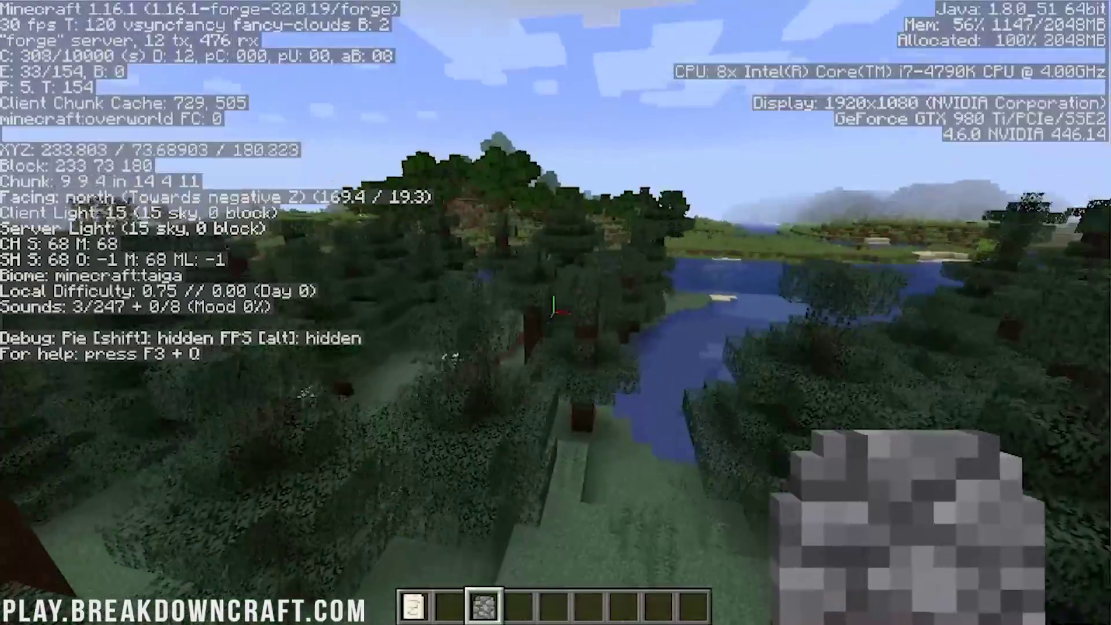
key("w")
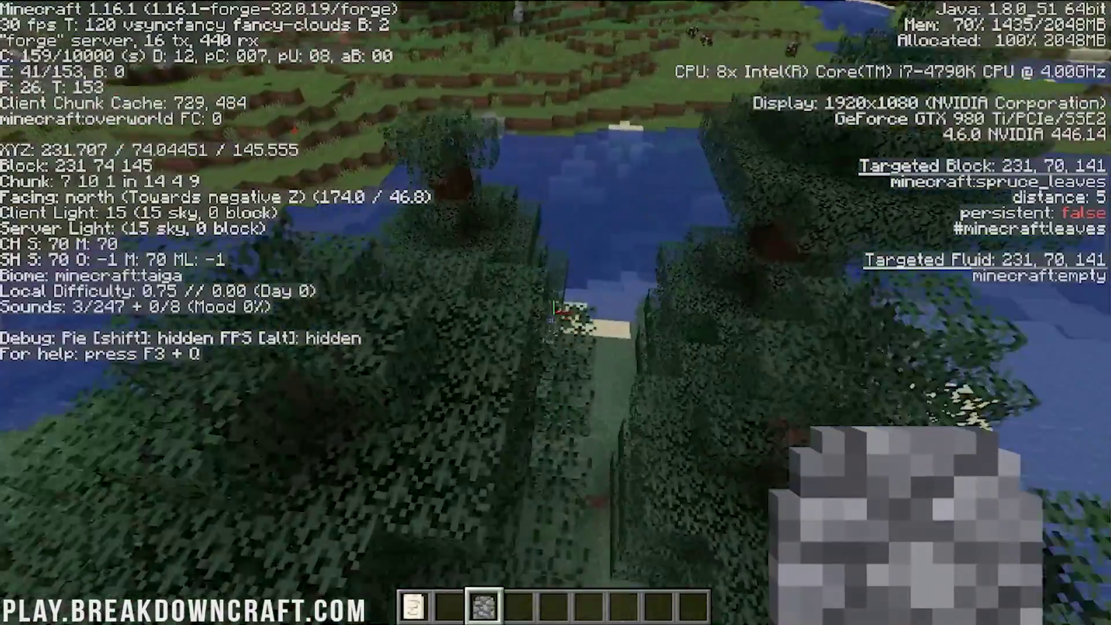
key("shift")
key("w")
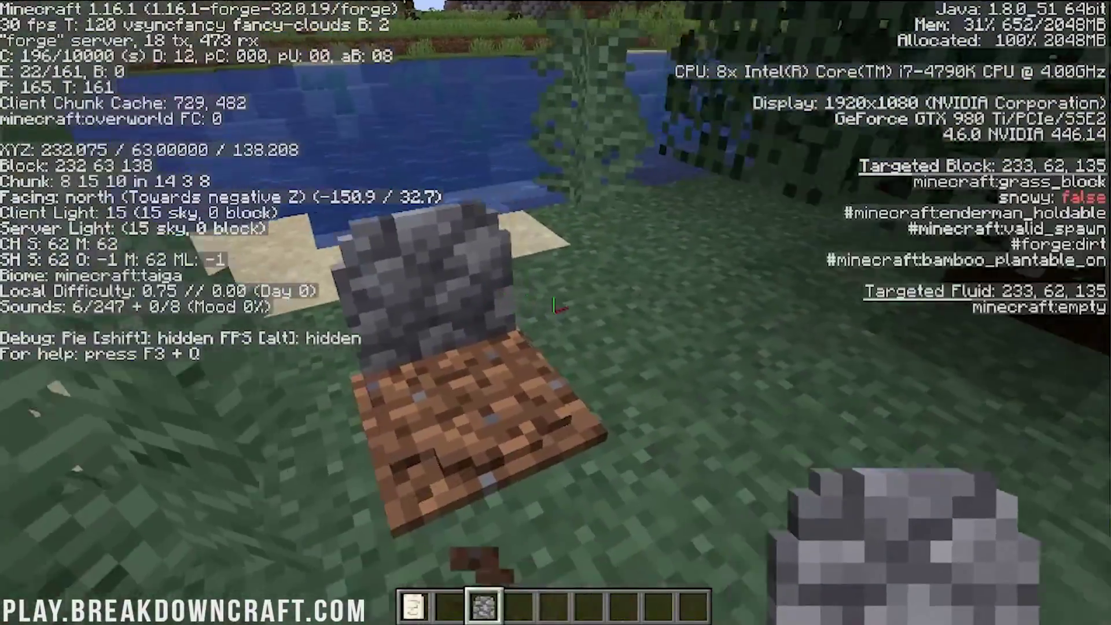
right_click(555, 307)
right_click(555, 307)
right_click(555, 307)
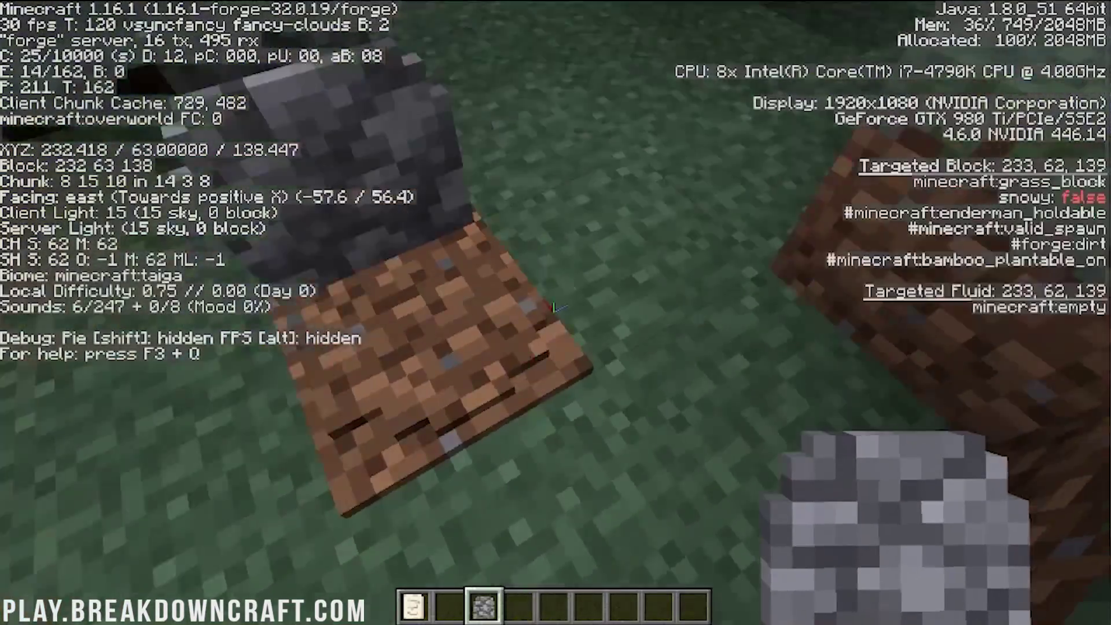
left_click(555, 309)
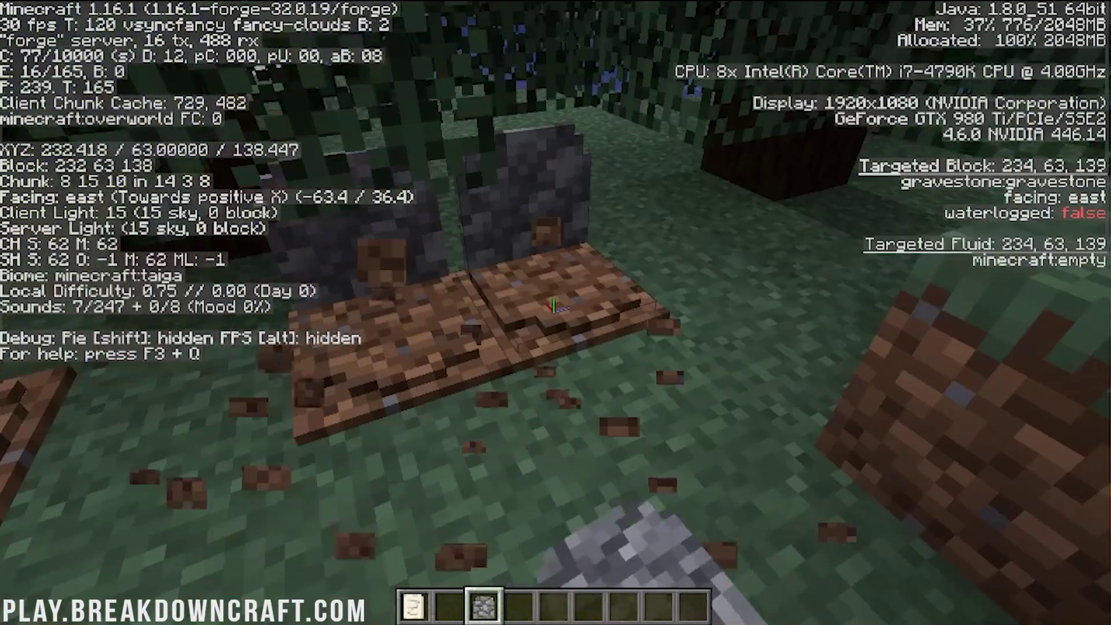
Step: Fill hotbar slots two to four with the iron, gold and diamond chests from the Iron Chests creative category
key("e")
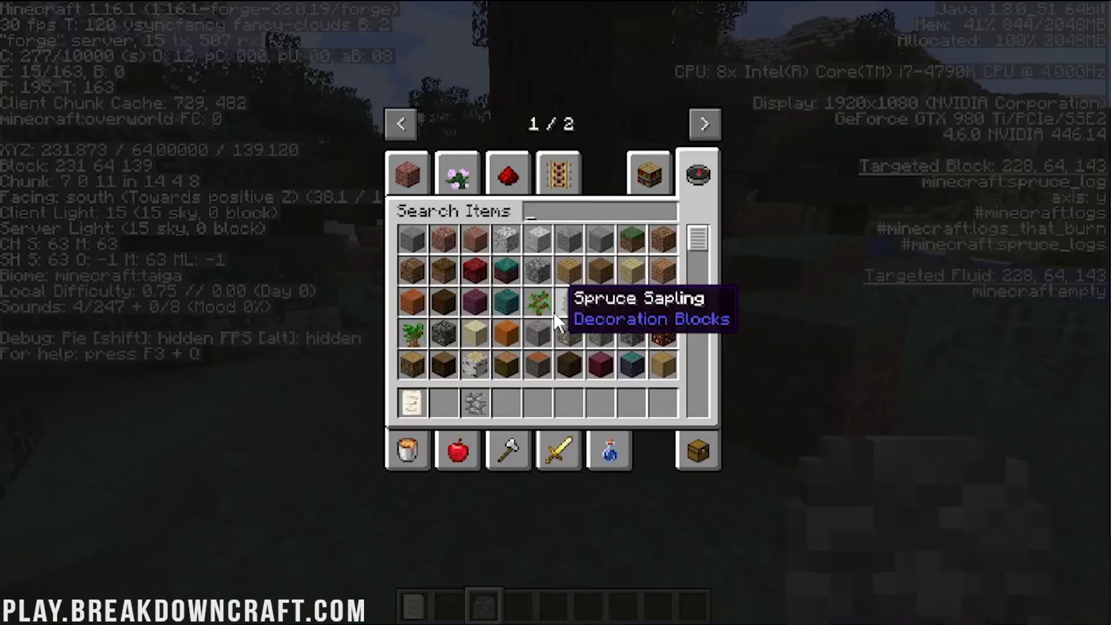
left_click(700, 126)
left_click(393, 169)
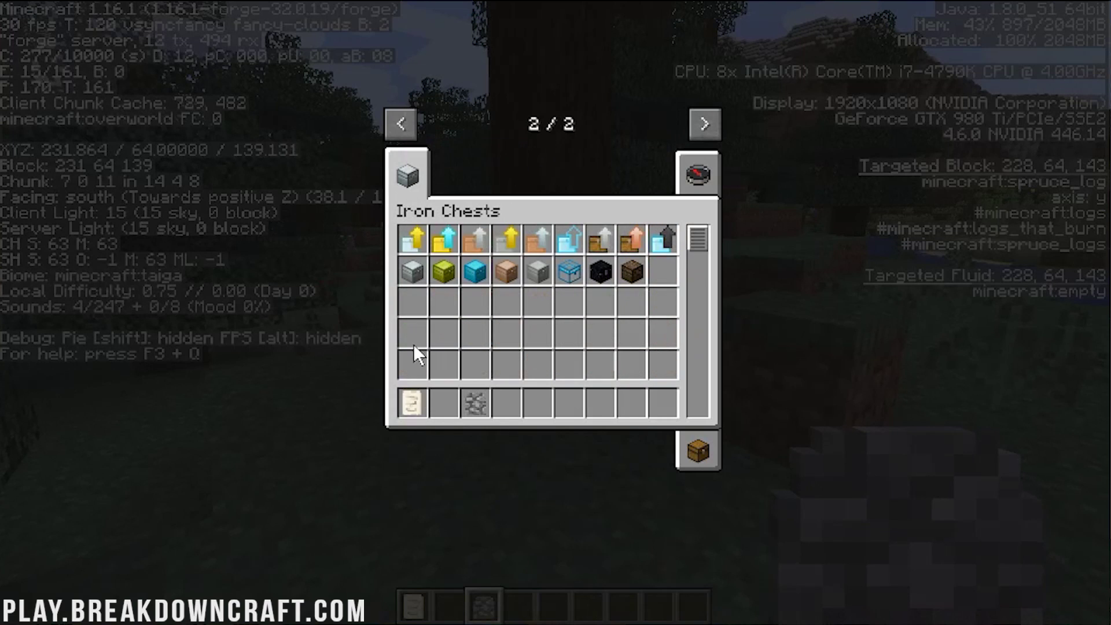
left_click(412, 271)
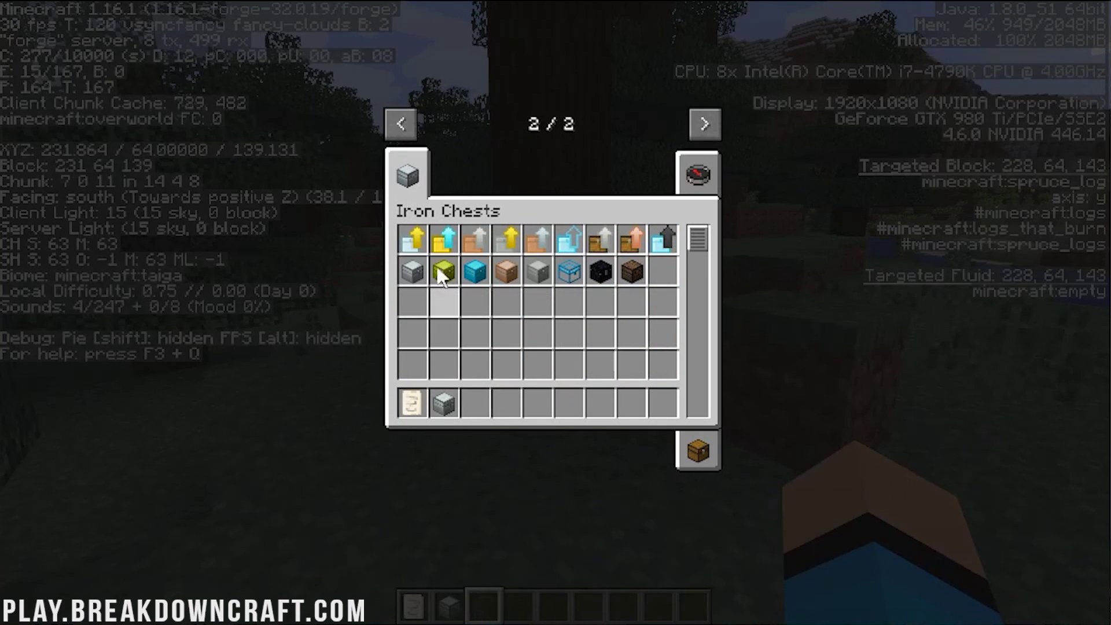
left_click(475, 399)
left_click(475, 272)
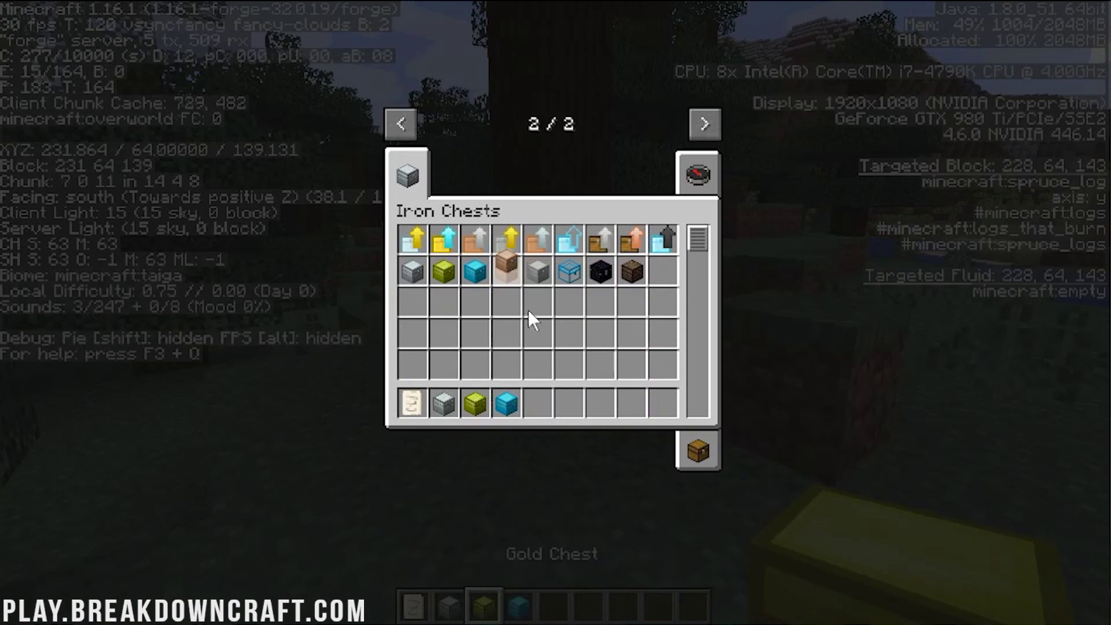
Step: Fill the remaining hotbar slots with the copper, silver, crystal, obsidian and dirt chests and close the inventory
left_click(548, 400)
left_click(538, 271)
left_click(570, 401)
left_click(569, 271)
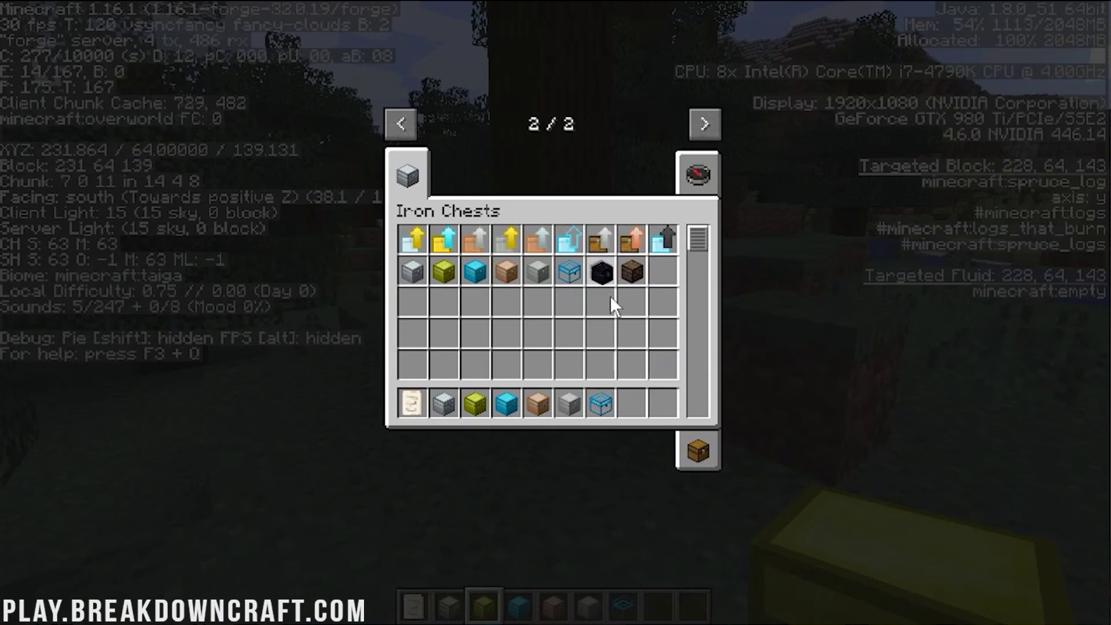
left_click(603, 278, "shift")
left_click(662, 399)
key("e")
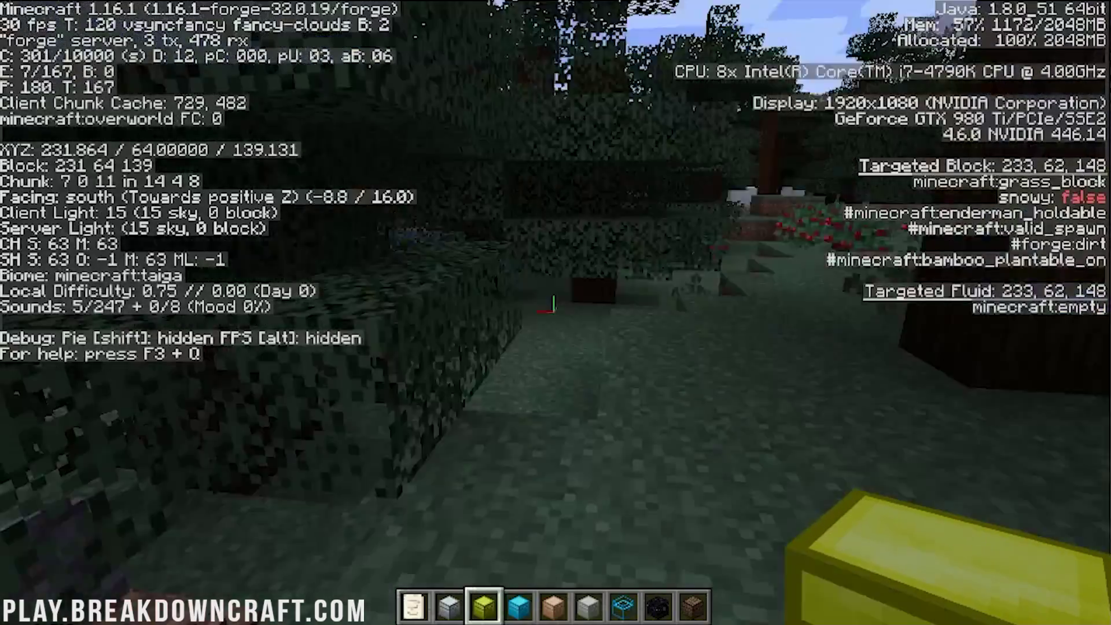
Step: Hide the debug overlay, place a gold chest near the graves and run /time set day
key("F3")
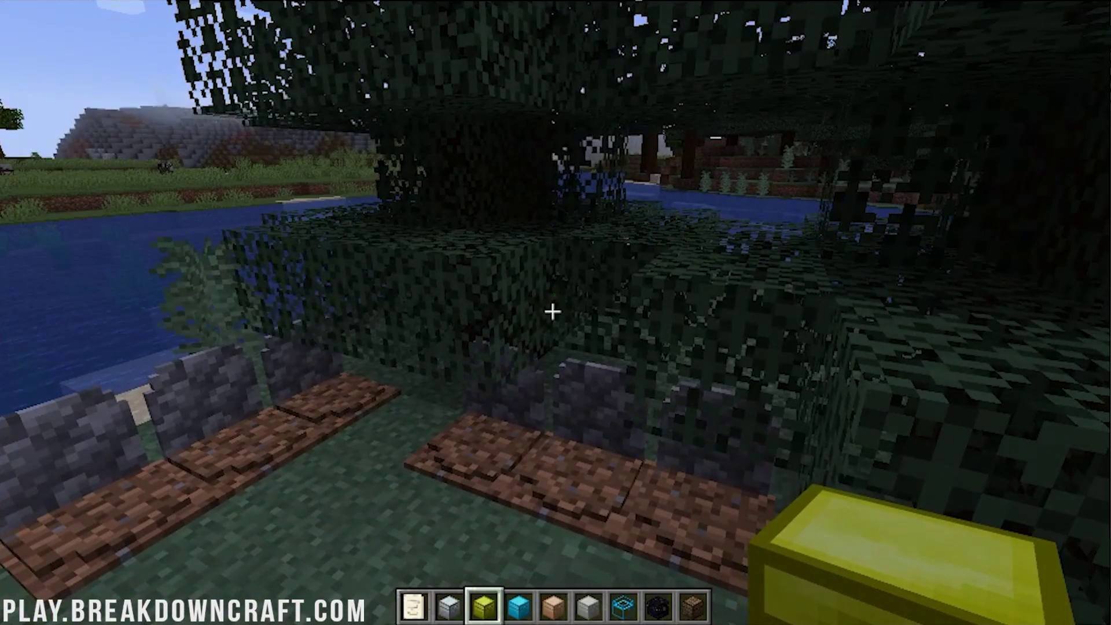
right_click(554, 312)
key("slash")
type("time set day")
key("Return")
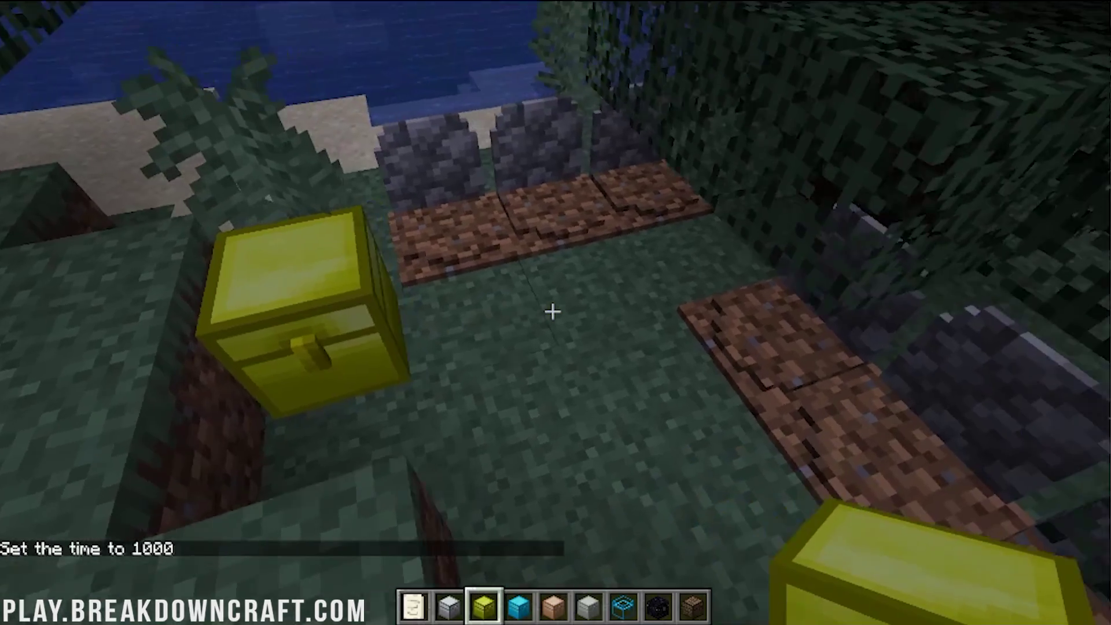
Step: Place a second gold chest and a crystal chest between the two, and store the hotbar's gold chest and death note in the crystal chest
right_click(553, 311)
scroll(556, 312, "up", 1)
right_click(555, 312)
right_click(556, 313)
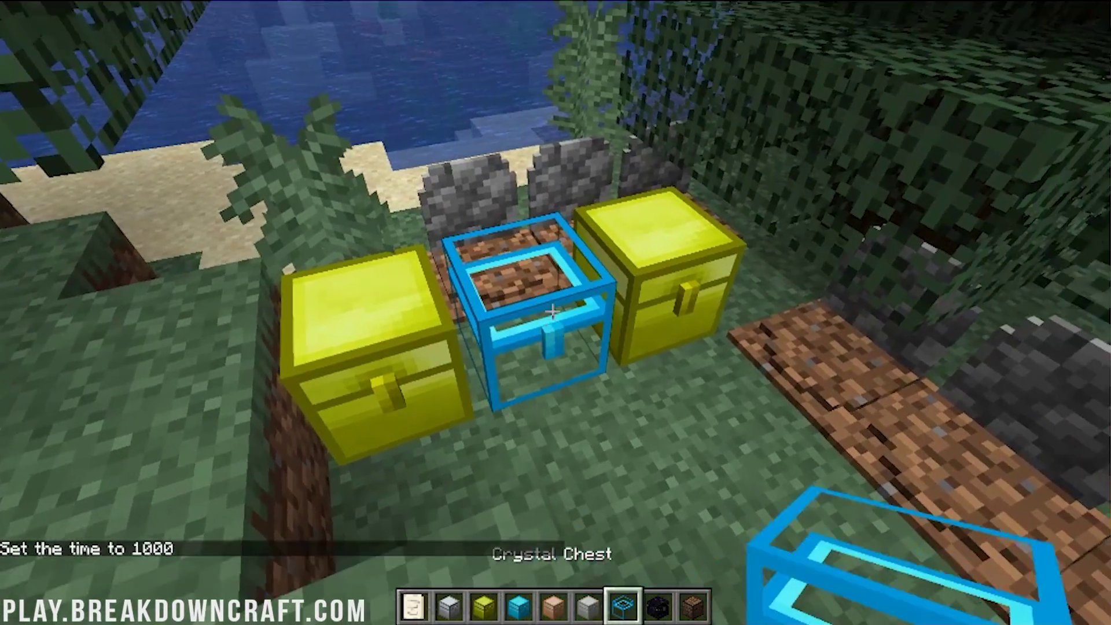
right_click(556, 313)
left_click(490, 525, "shift")
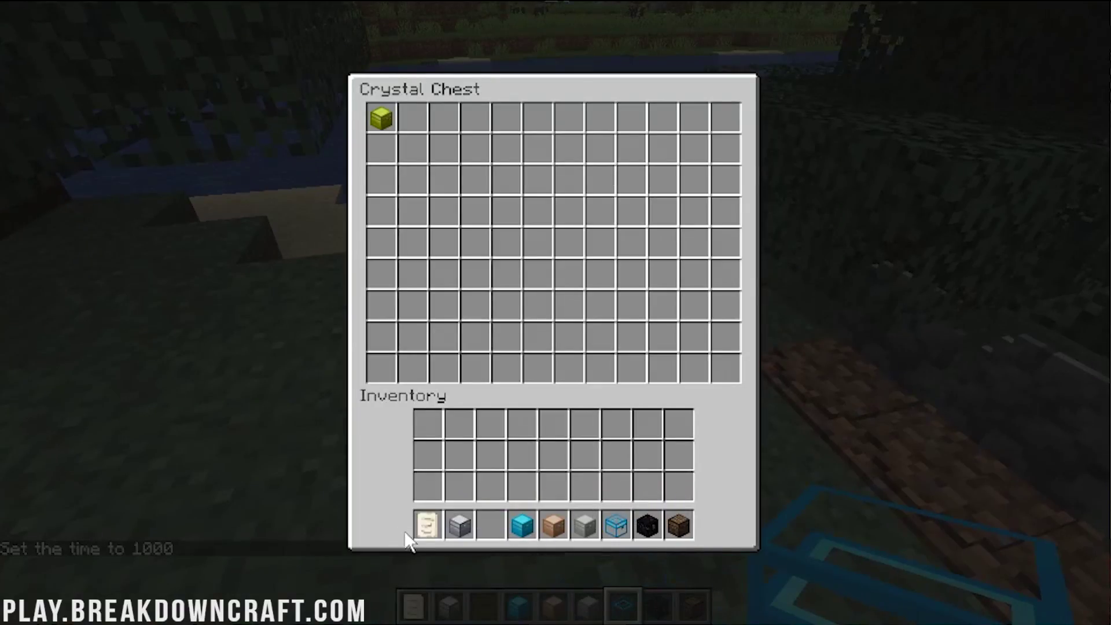
key("Escape")
Step: Look inside a gold chest, and place an obsidian chest in front of it and check its inventory
right_click(553, 312)
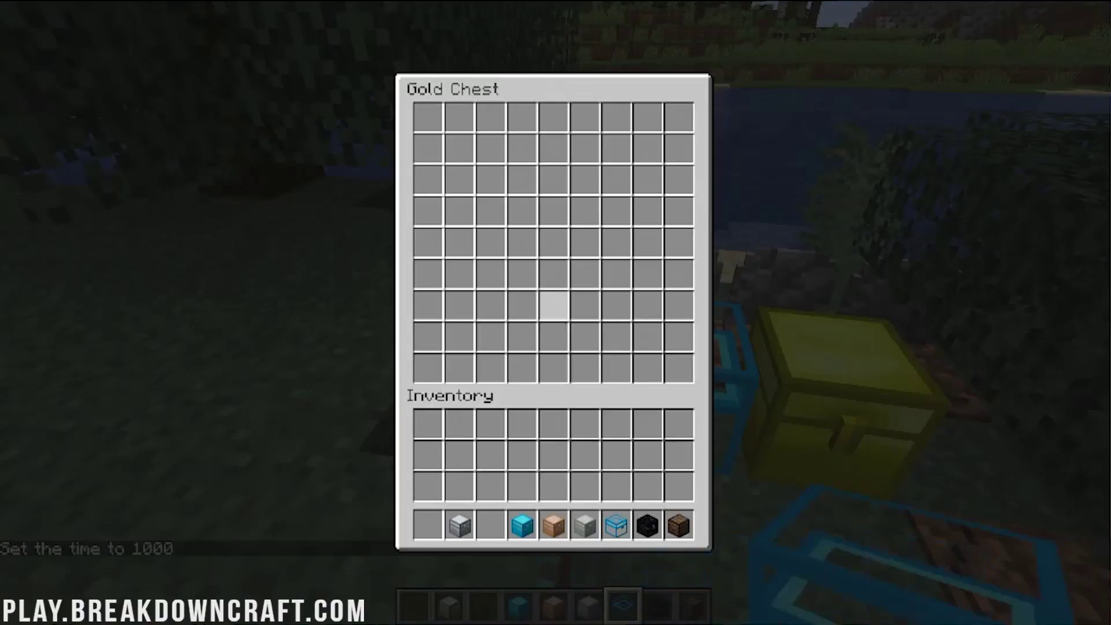
key("Escape")
scroll(556, 313, "down", 1)
right_click(553, 311)
key("Escape")
right_click(554, 312)
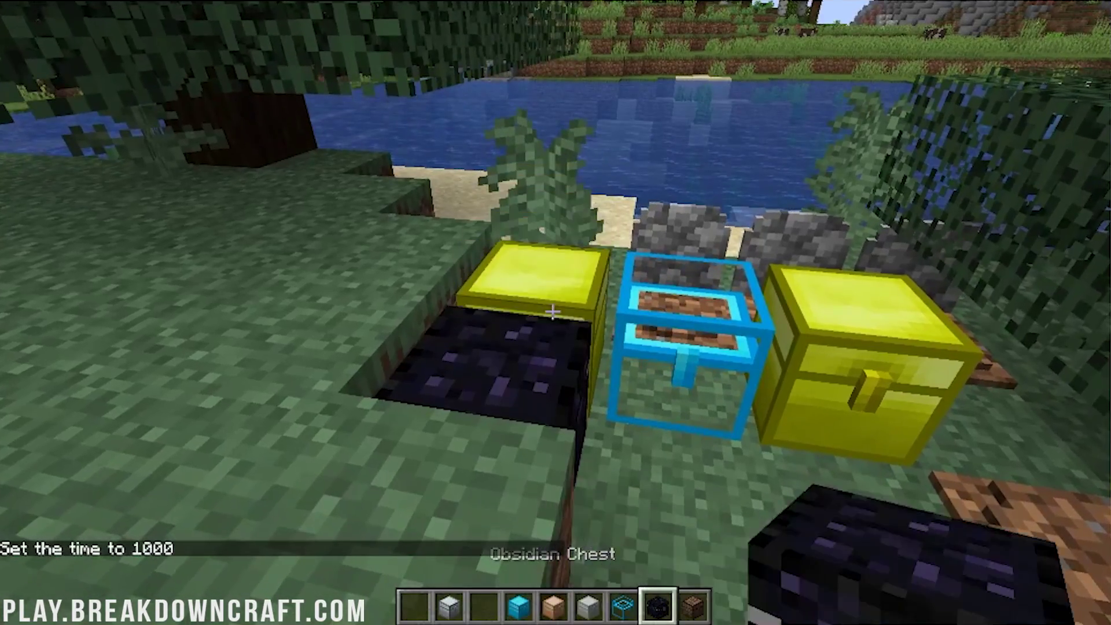
right_click(553, 311)
key("Escape")
Step: Place a silver chest in front of the crystal chest and check its inventory
scroll(555, 313, "up", 1)
scroll(556, 312, "up", 1)
right_click(554, 312)
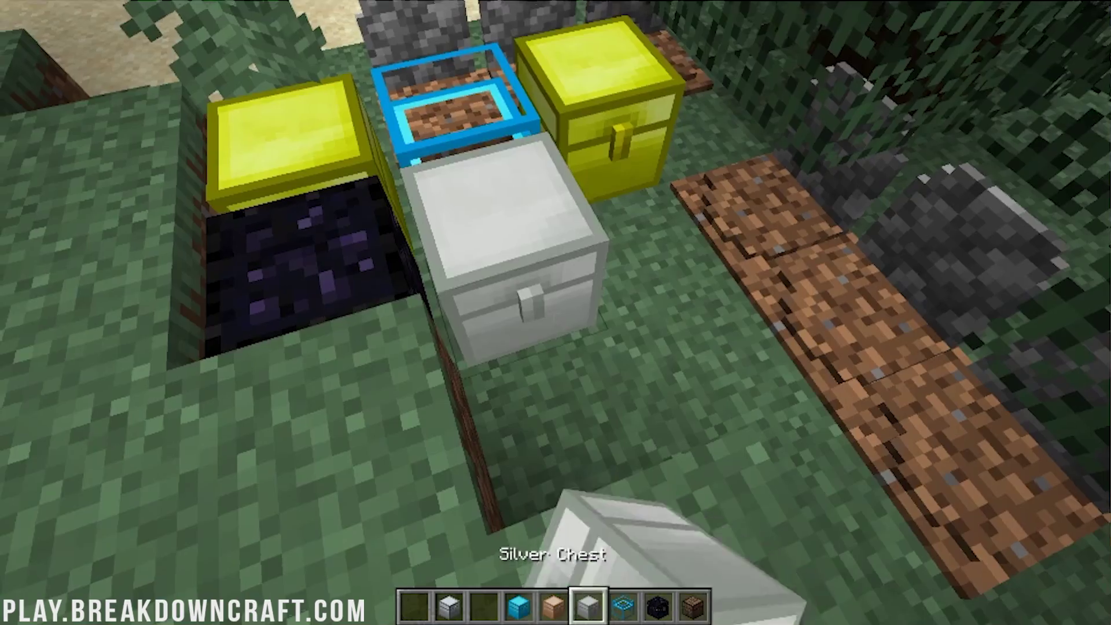
right_click(553, 311)
key("Escape")
Step: Place a copper chest beside the silver chest and check its inventory
scroll(555, 312, "up", 1)
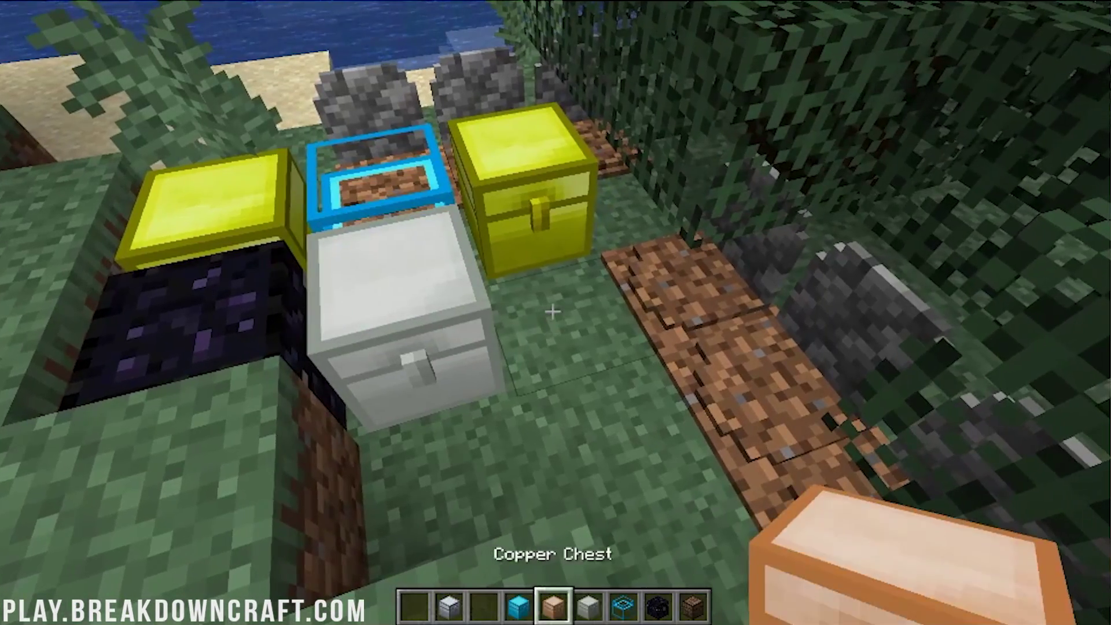
right_click(553, 311)
right_click(553, 312)
key("Escape")
Step: Place a diamond chest in front of the silver chest and open the chests to check their inventories
scroll(555, 313, "up", 1)
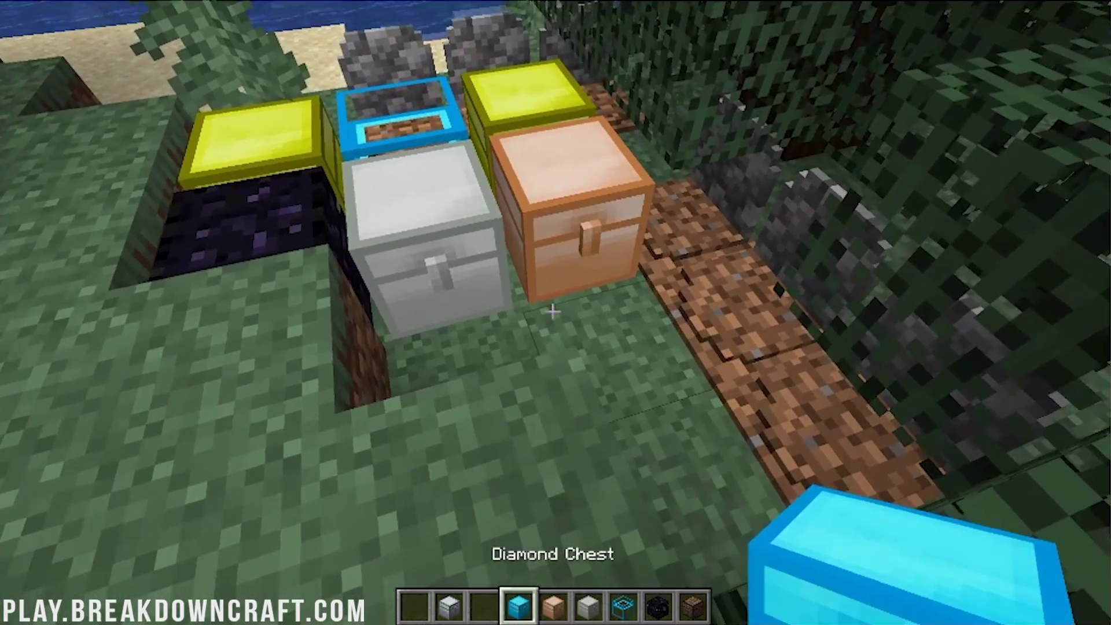
right_click(553, 312)
right_click(553, 311)
key("Escape")
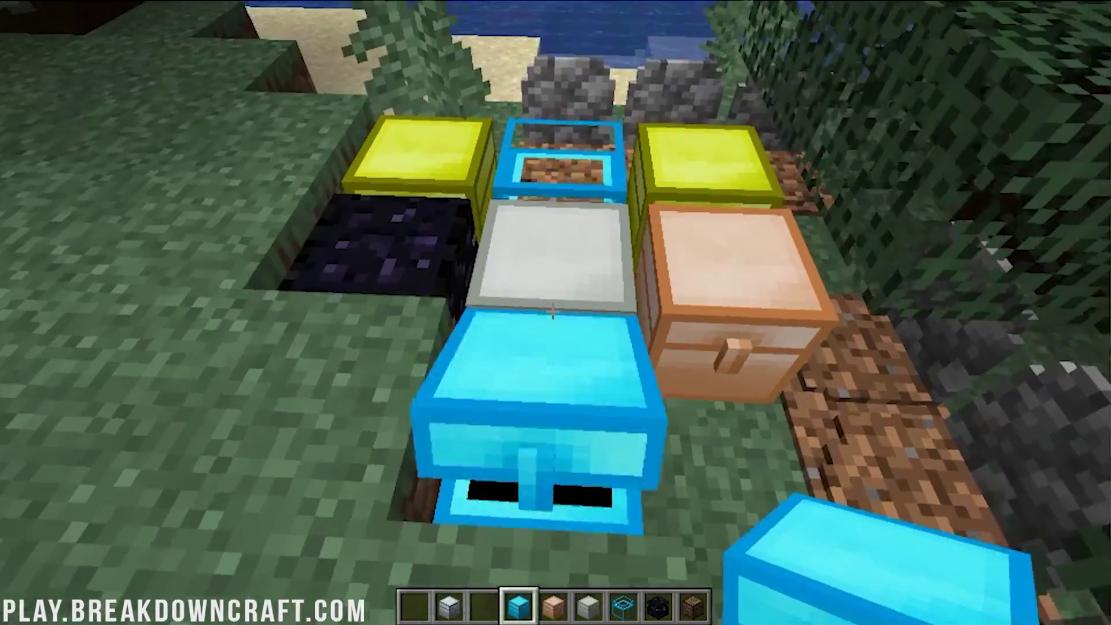
right_click(554, 311)
key("Escape")
right_click(554, 311)
key("Escape")
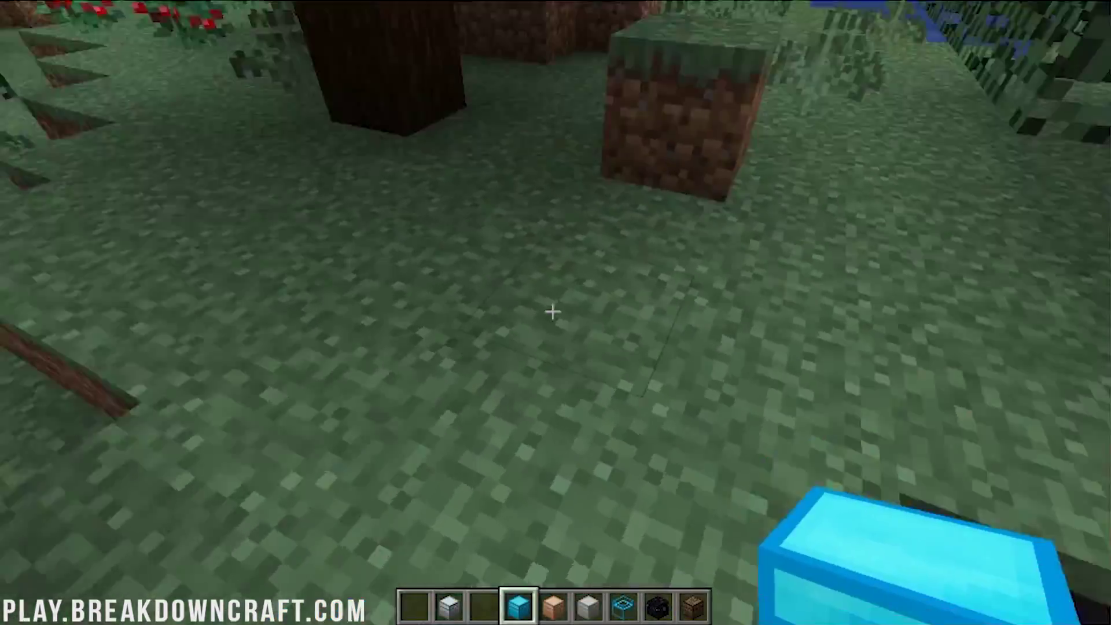
Step: Place a DirtChest 9000 beside the diamond chest and check its inventory
scroll(553, 312, "down", 5)
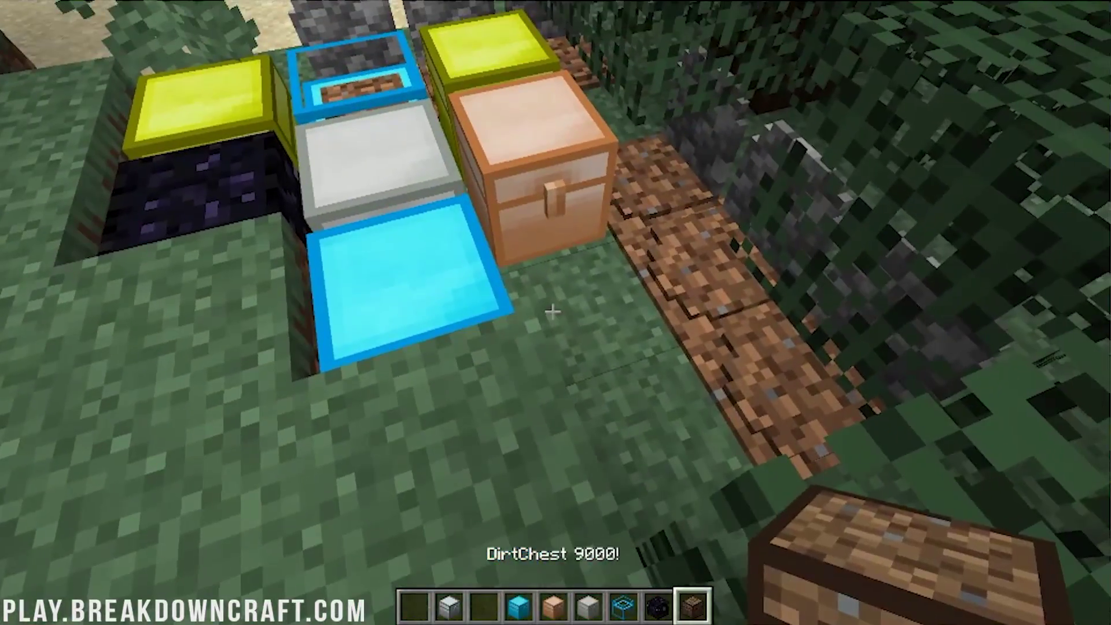
right_click(553, 311)
right_click(554, 312)
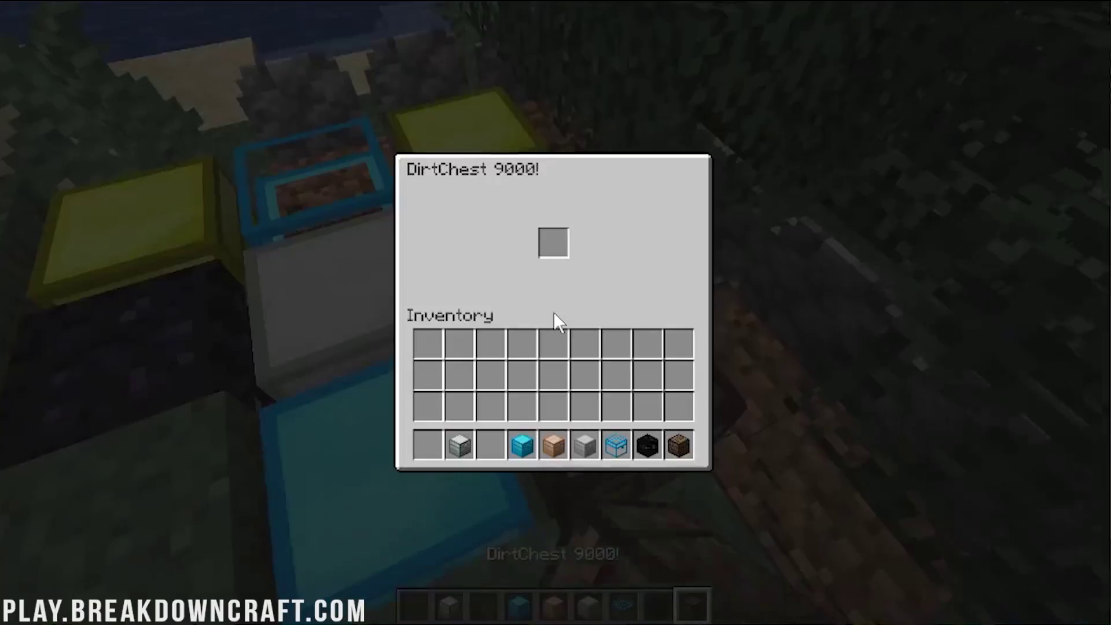
key("Escape")
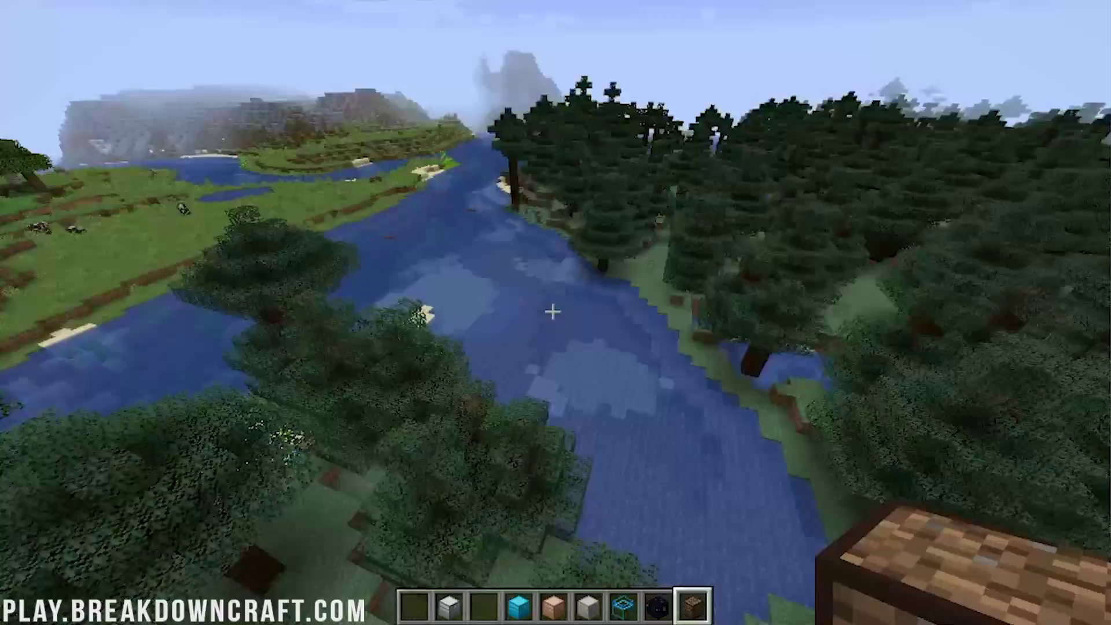
Step: Fly across the river and over the grassy hills, and query the world seed with the seed command
key("w")
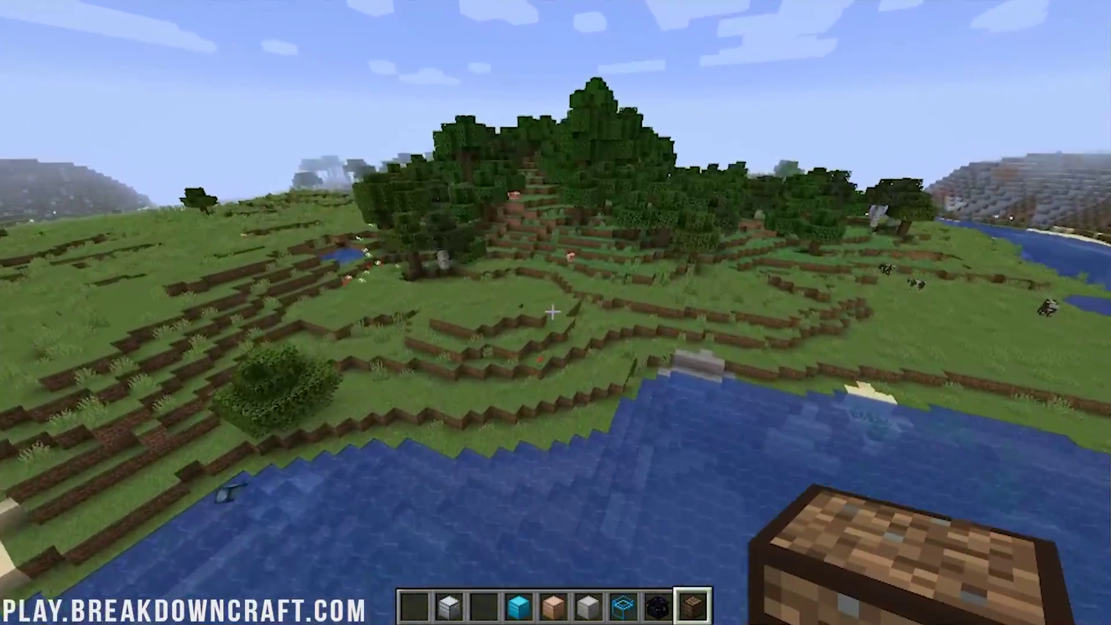
key("w")
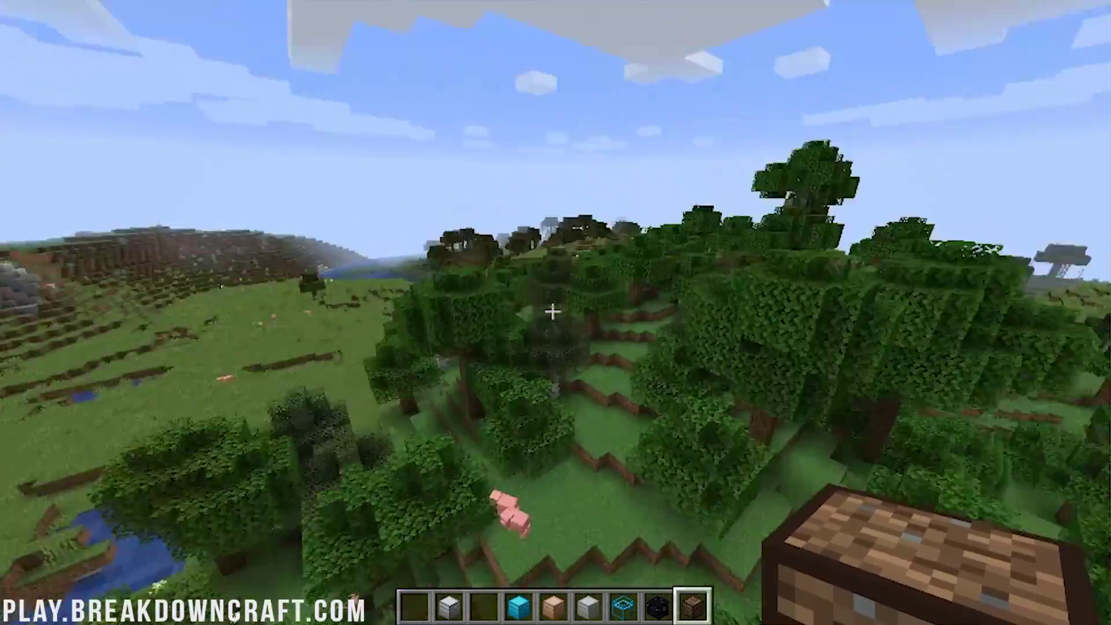
key("w")
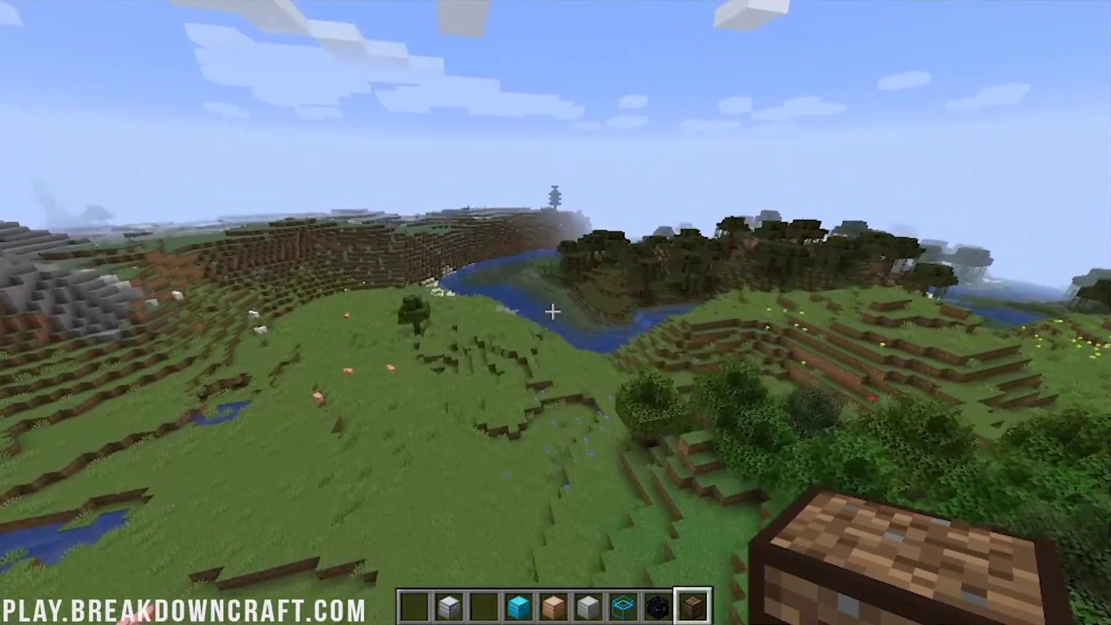
key("w")
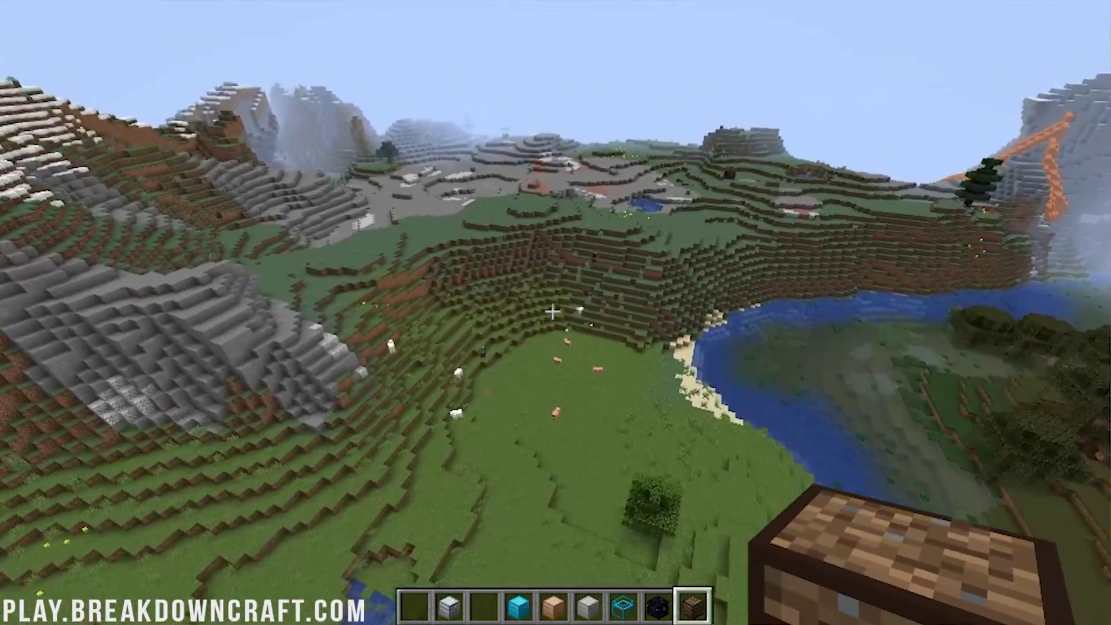
key("slash")
type("seed")
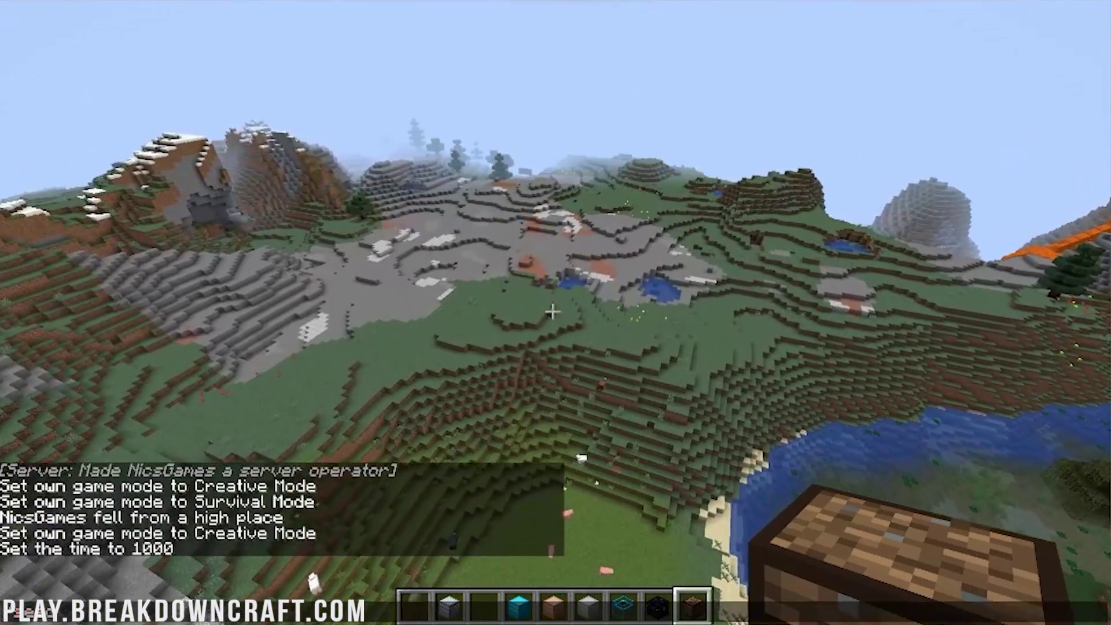
key("Return")
Step: Set the game mode to survival while flying high above the stony mountain area, so the player falls to their death
key("w")
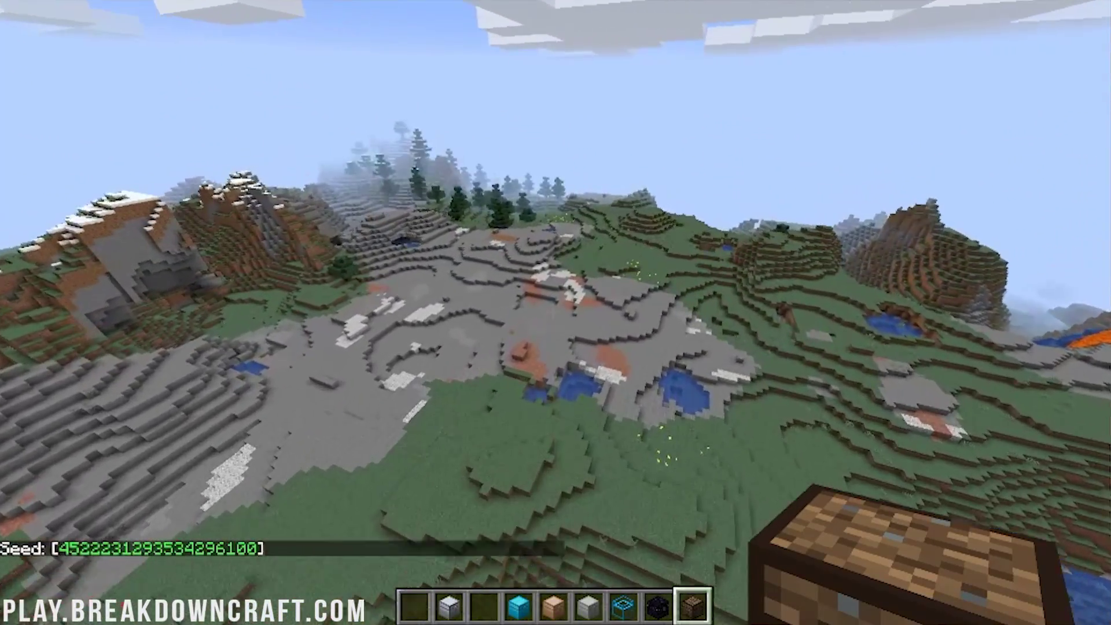
key("t")
key("Up")
key("BackSpace")
key("BackSpace")
key("BackSpace")
key("BackSpace")
key("BackSpace")
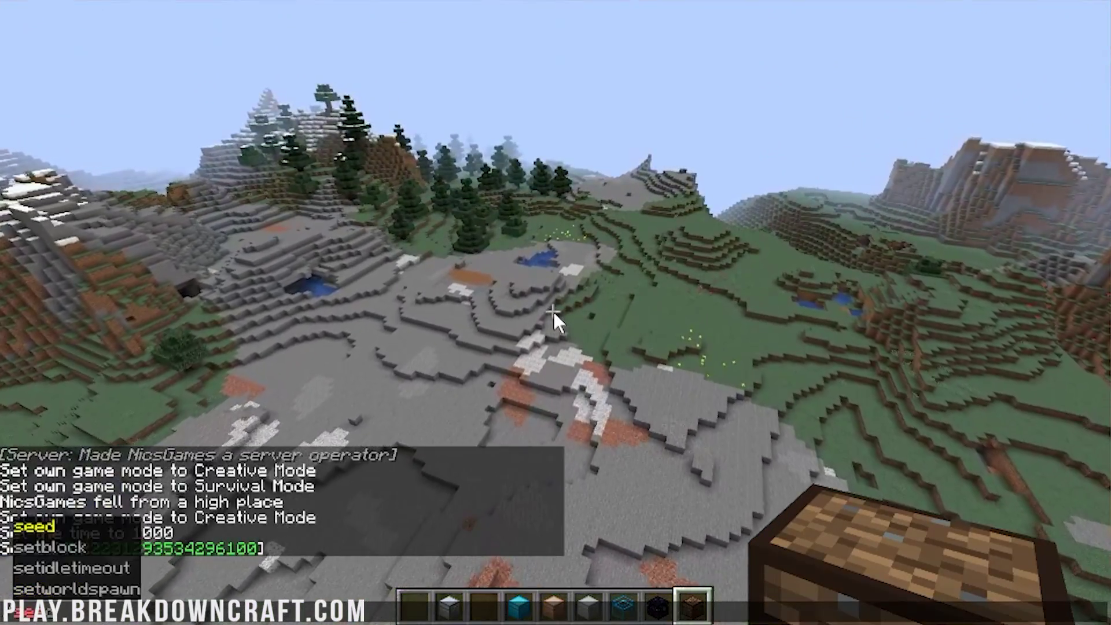
type("/")
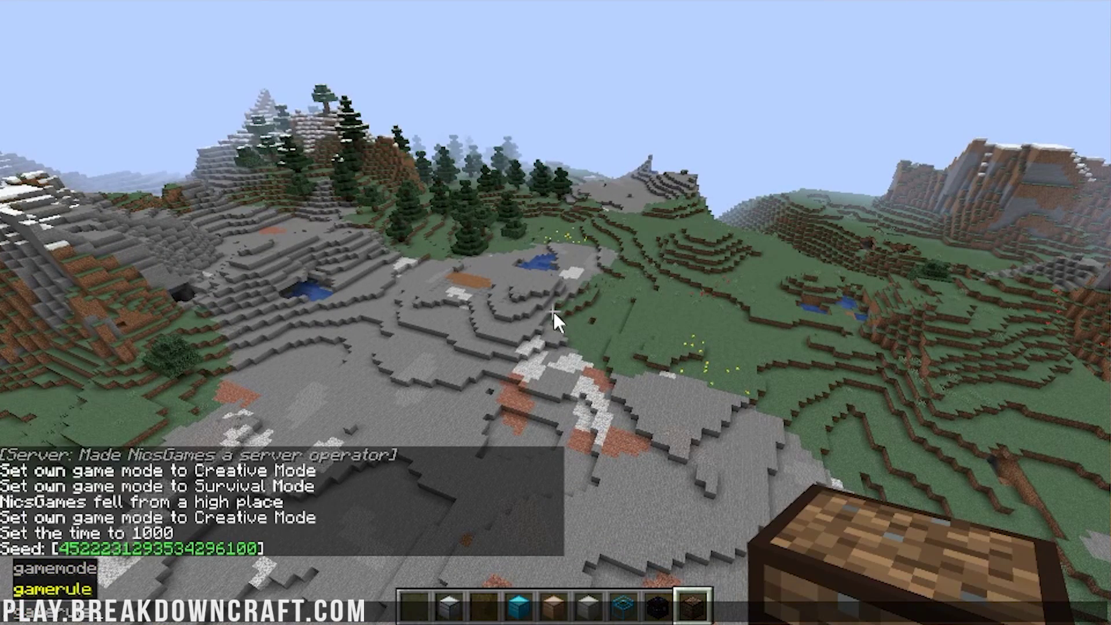
type("urvival")
key("Return")
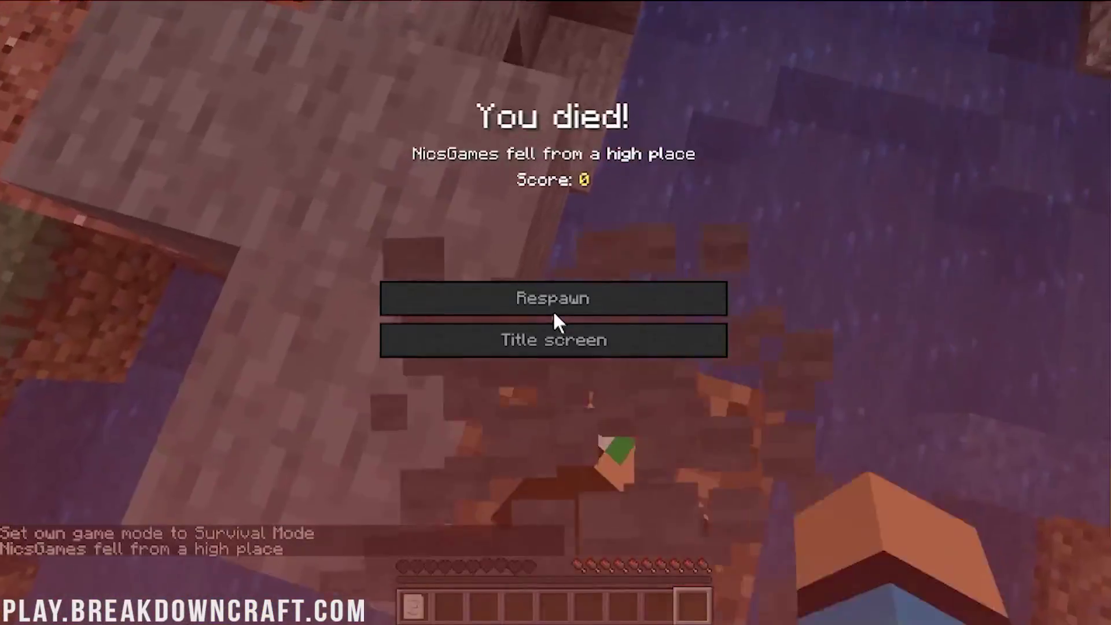
Step: Respawn the player and set the game mode to creative
left_click(553, 310)
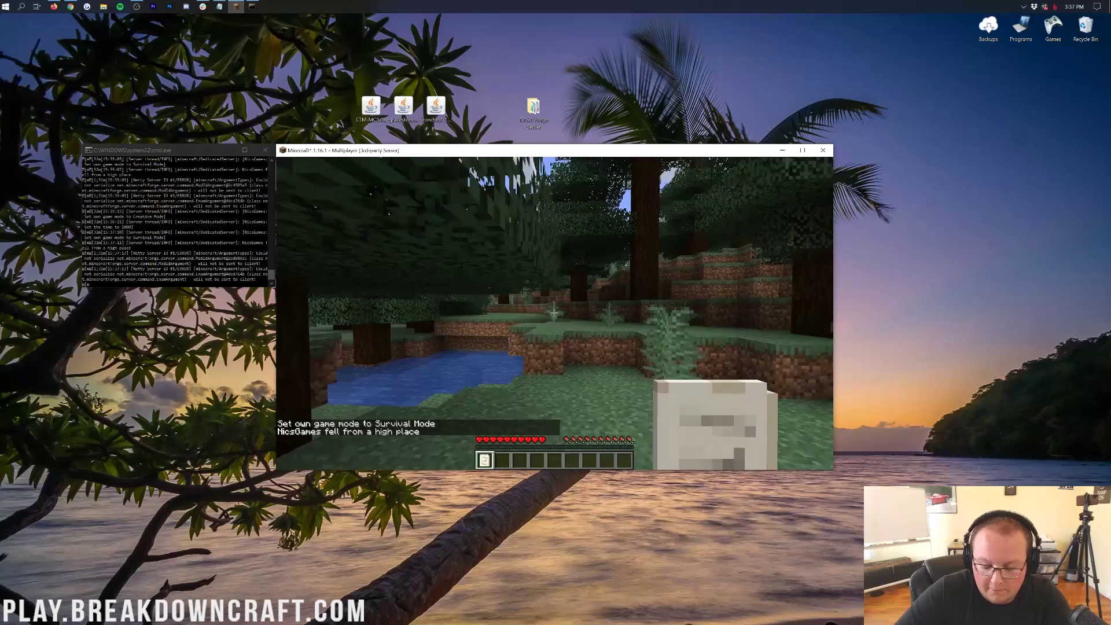
key("t")
key("Up")
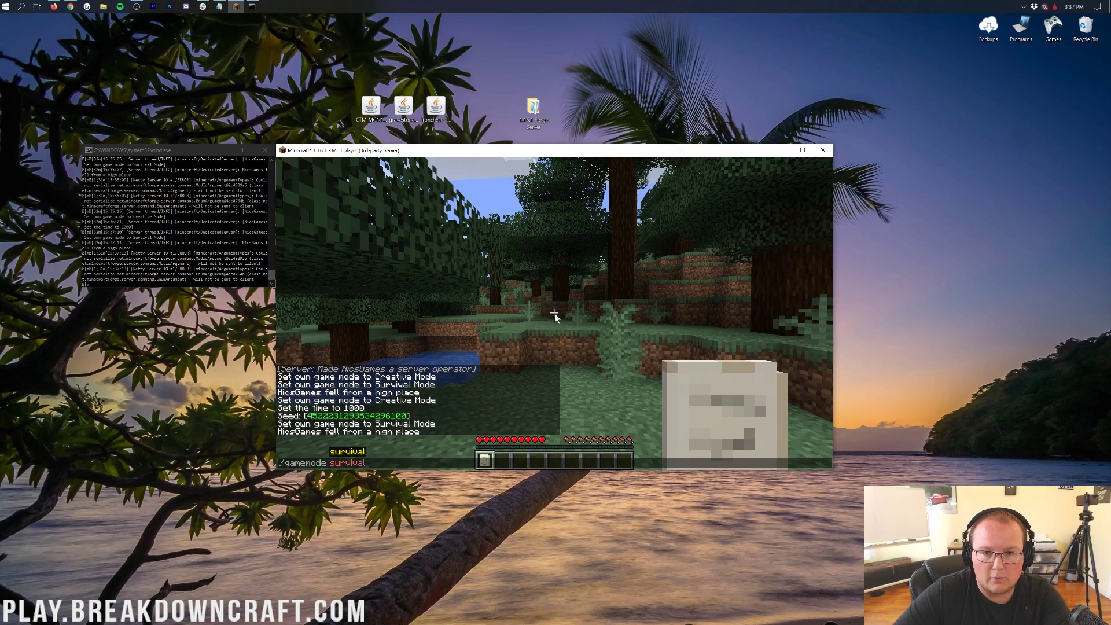
key("Return")
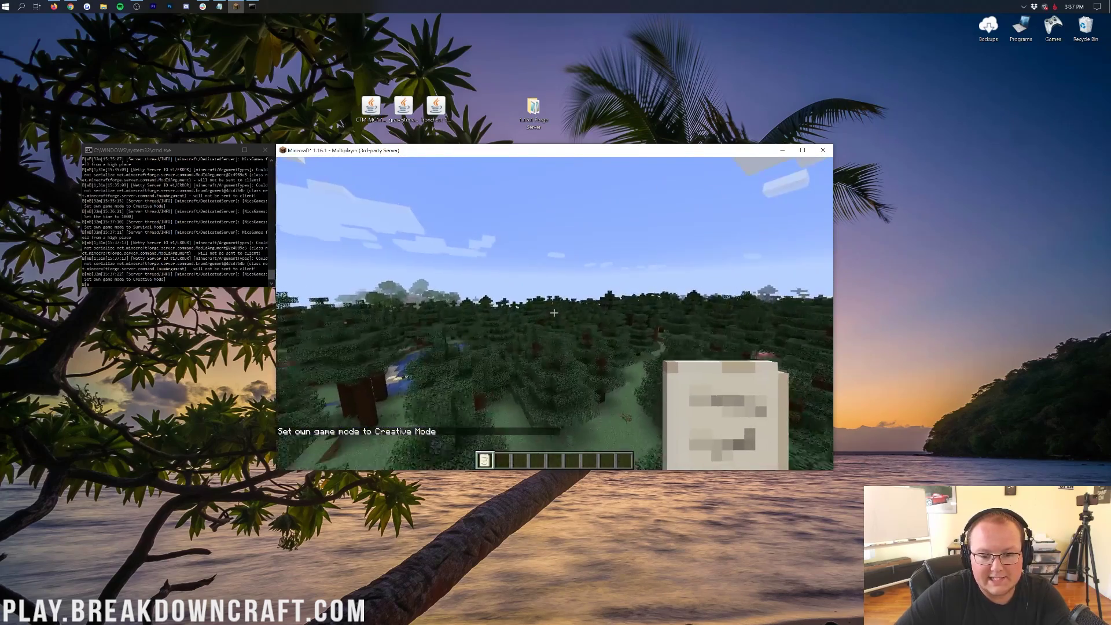
Step: Fly from the spawn forest over the snowy mountain back to the stony area where the player died
key("w")
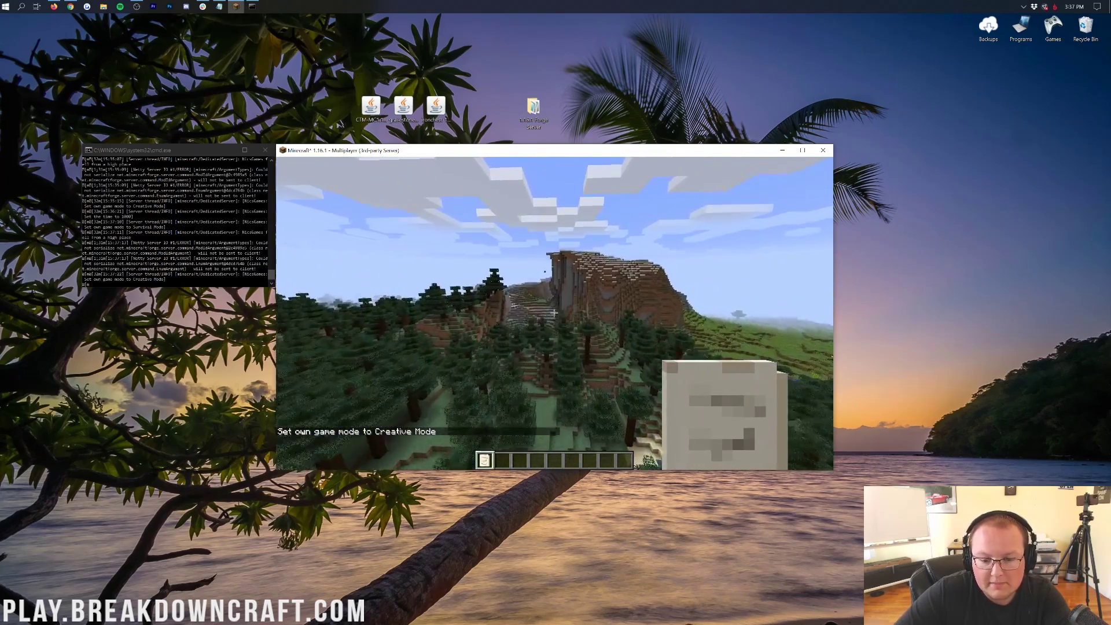
key("space")
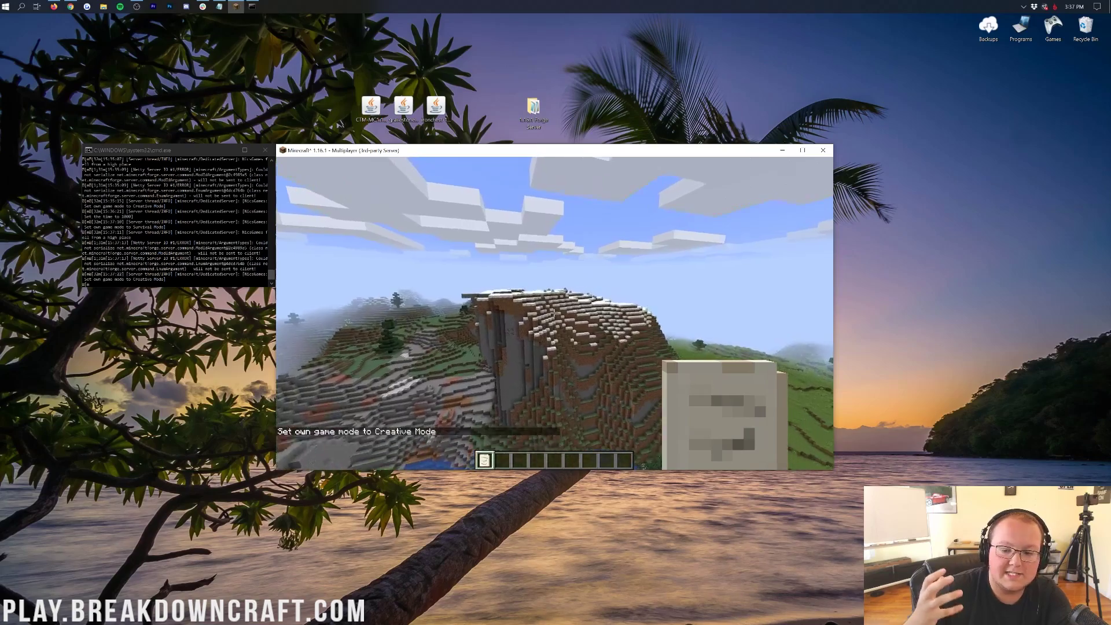
key("w")
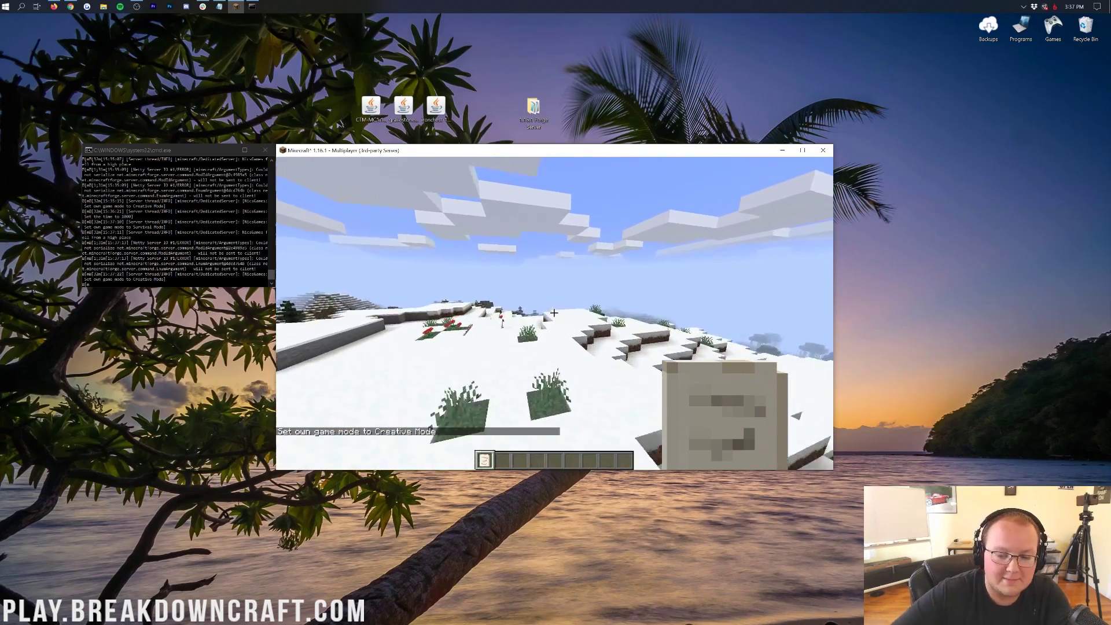
key("w")
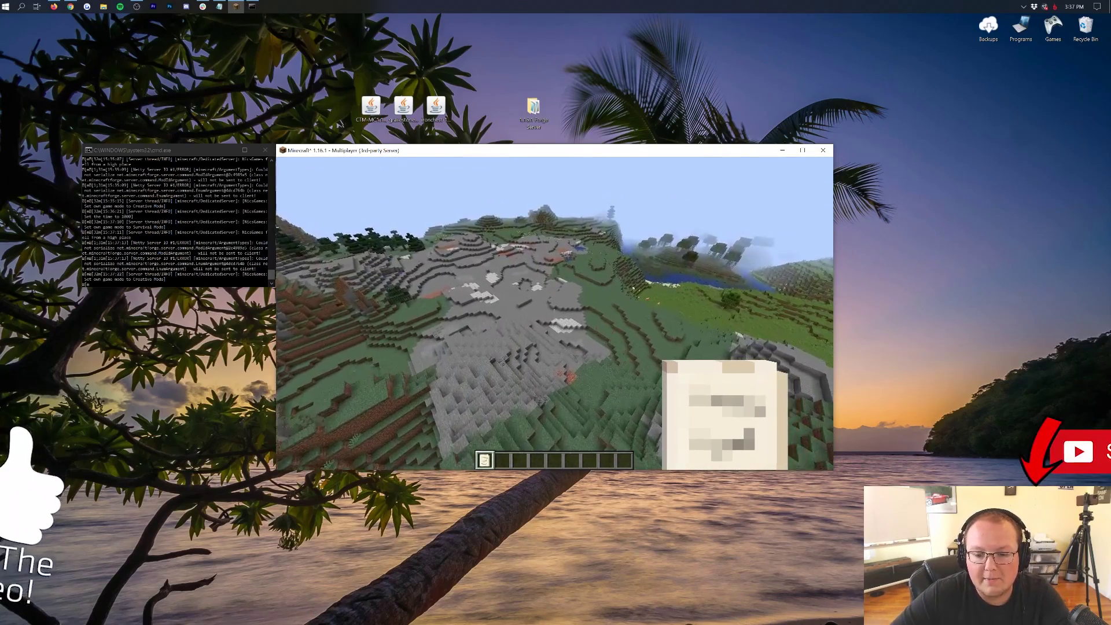
key("w")
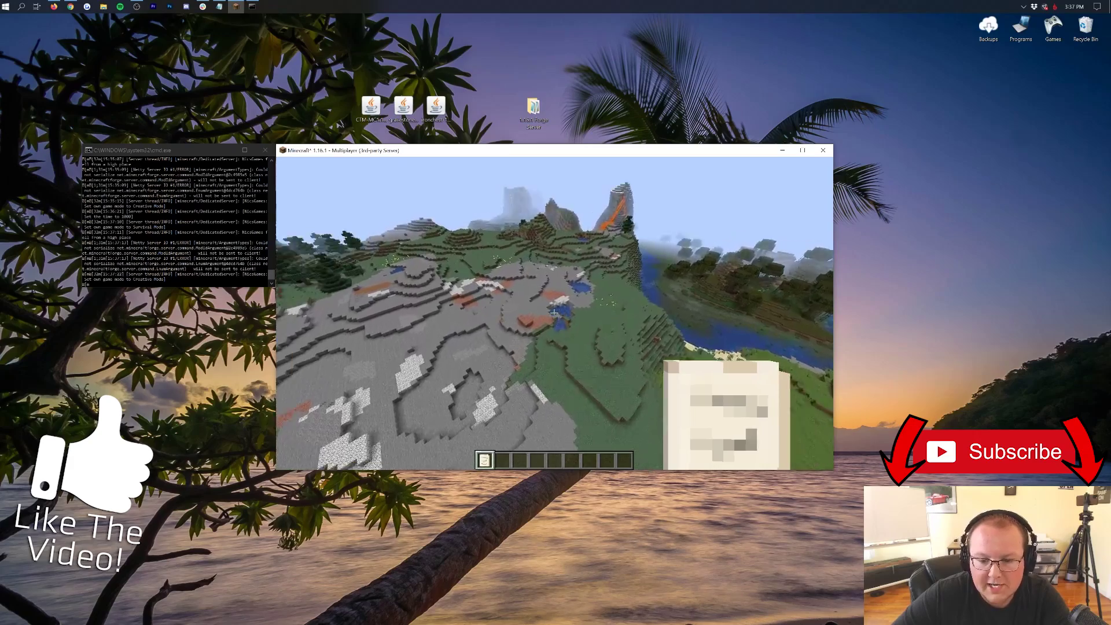
key("w")
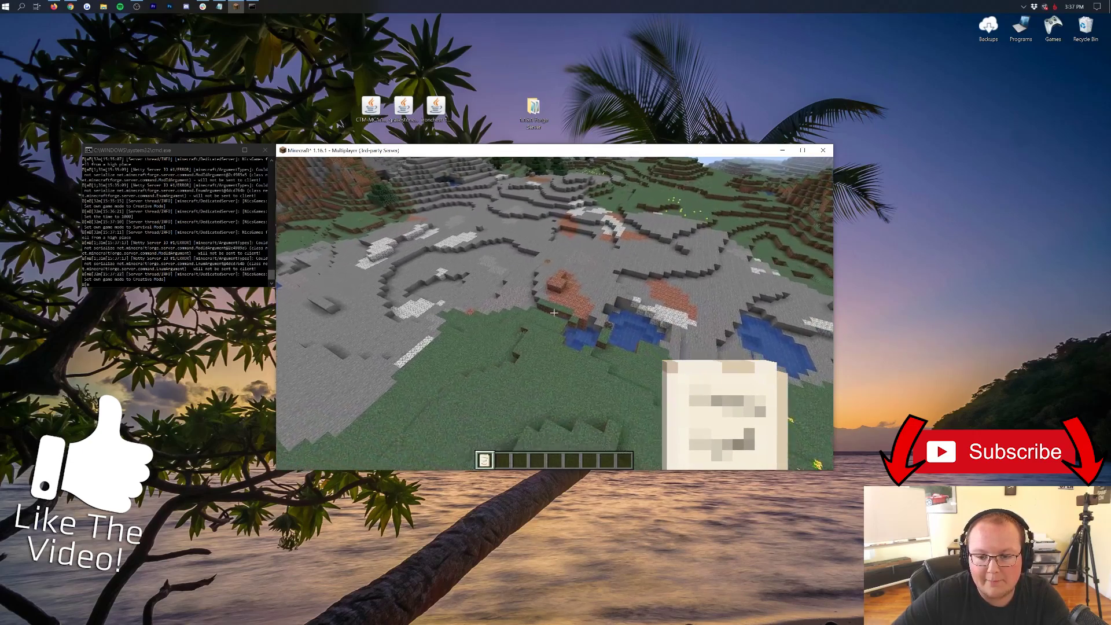
Step: Go to the player's grave, recover its chests in survival mode and check the inventory
key("w")
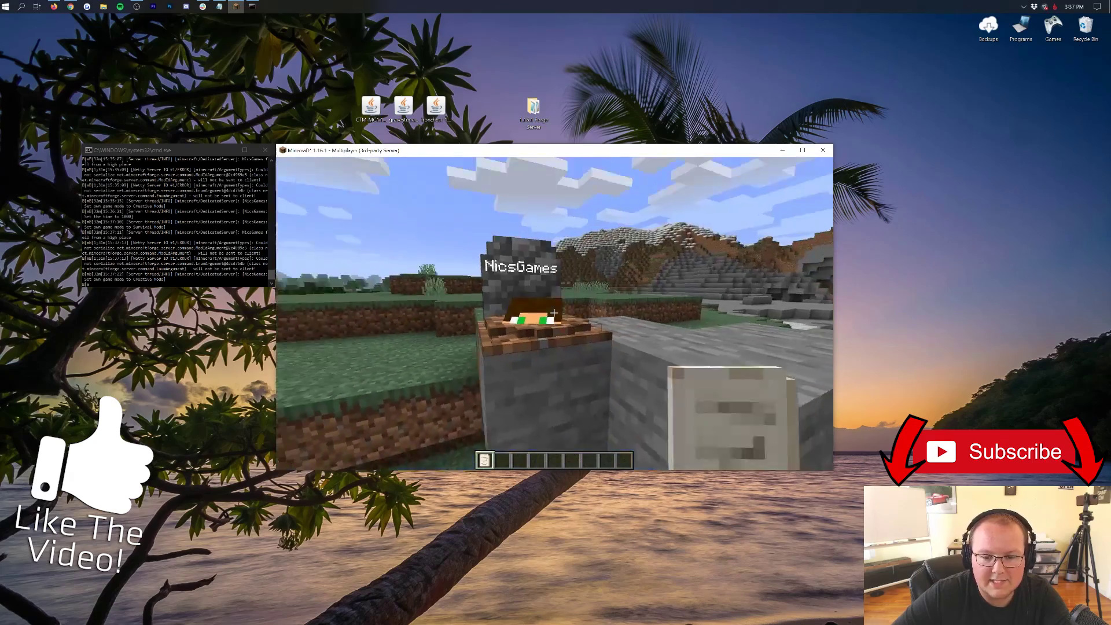
key("s")
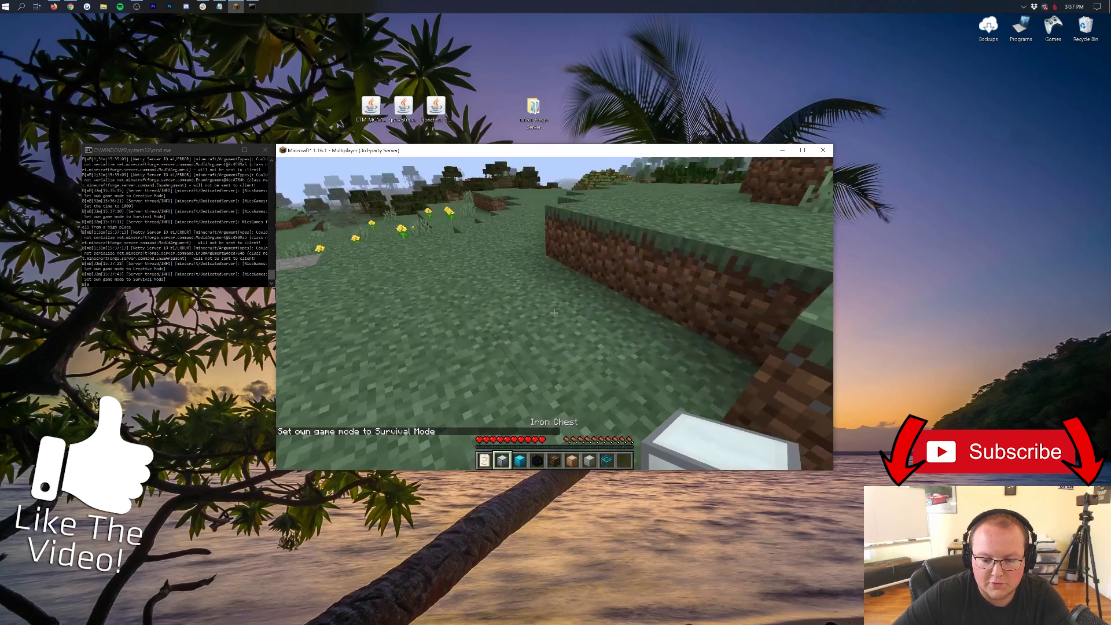
key("e")
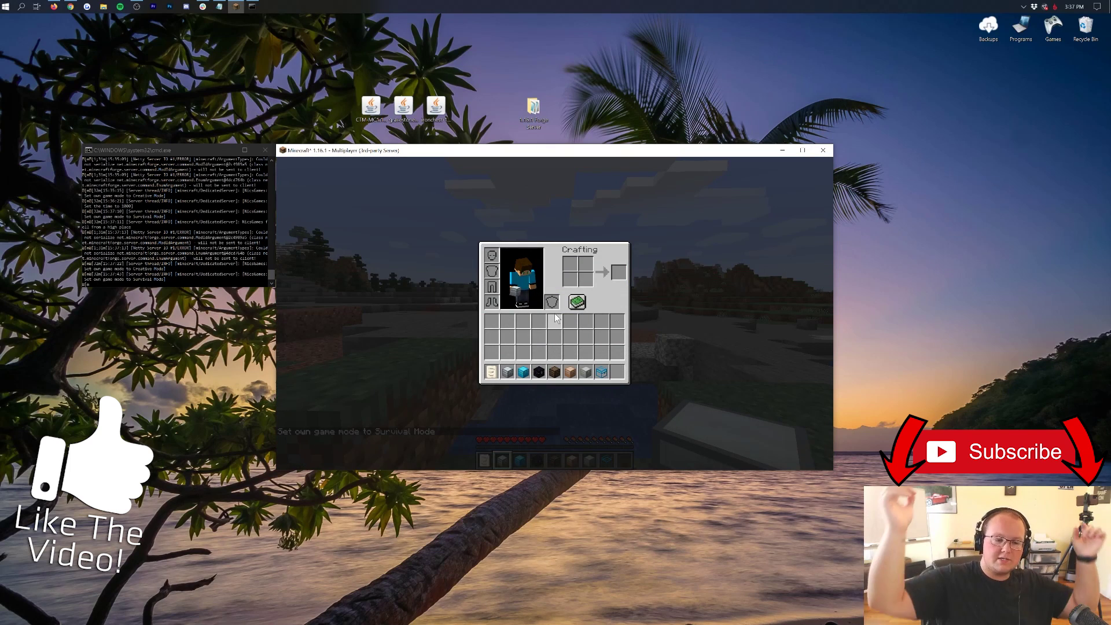